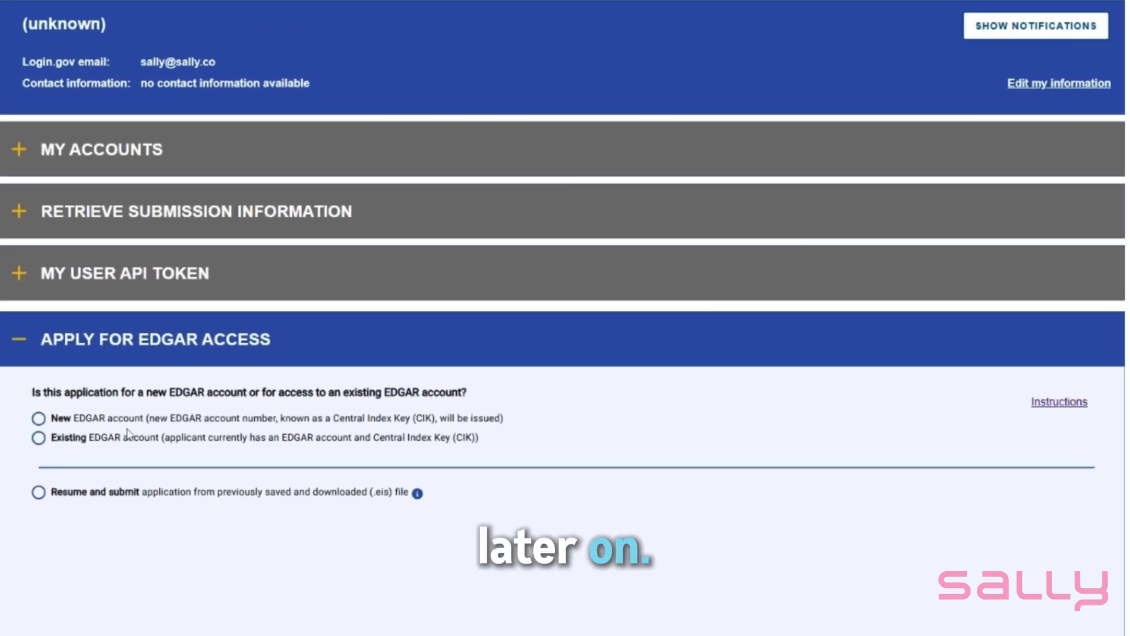
Start an application for a new EDGAR account, proceed past the important information, and mark the applicant as a company
{"action": "left_click", "coordinate": [39, 419]}
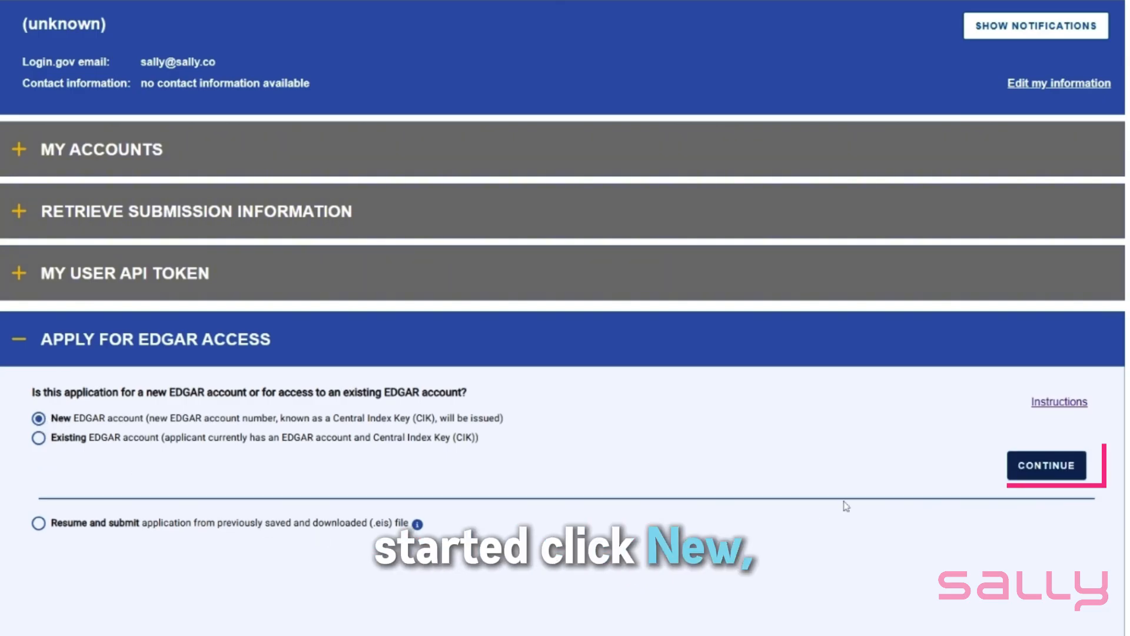
{"action": "left_click", "coordinate": [1027, 488]}
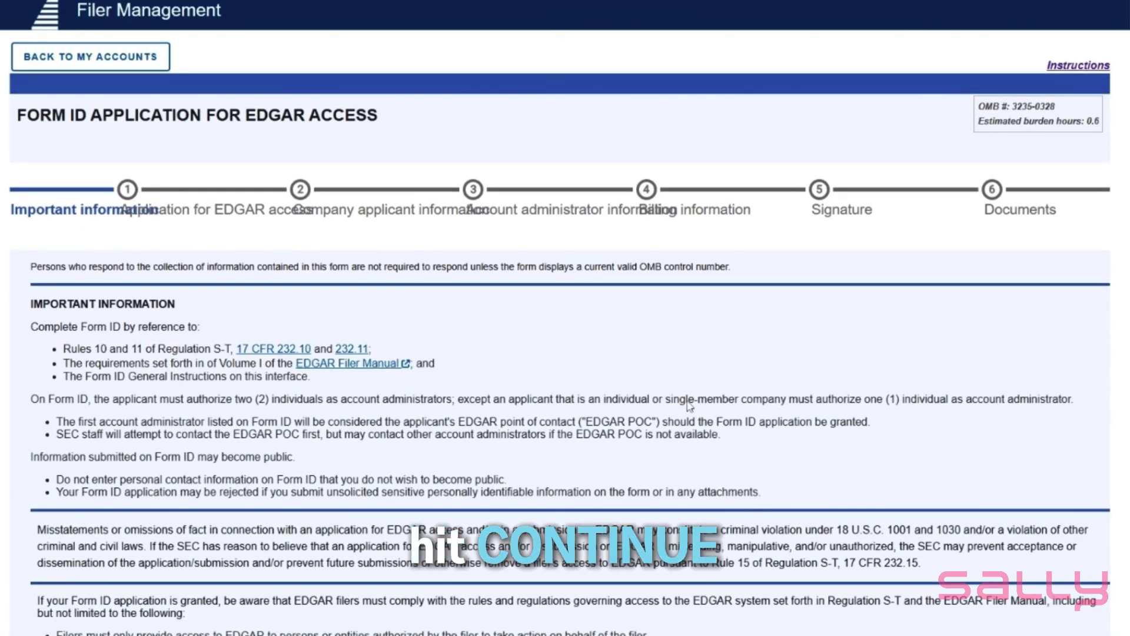
{"action": "scroll", "coordinate": [577, 354], "scroll_direction": "down", "scroll_amount": 1}
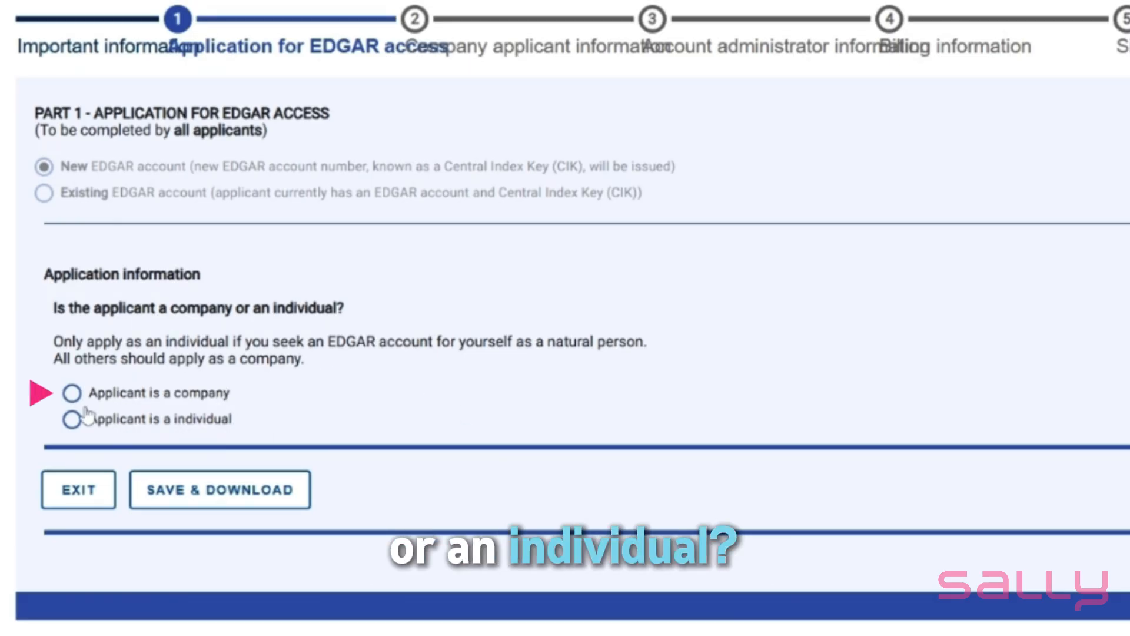
{"action": "left_click", "coordinate": [72, 394]}
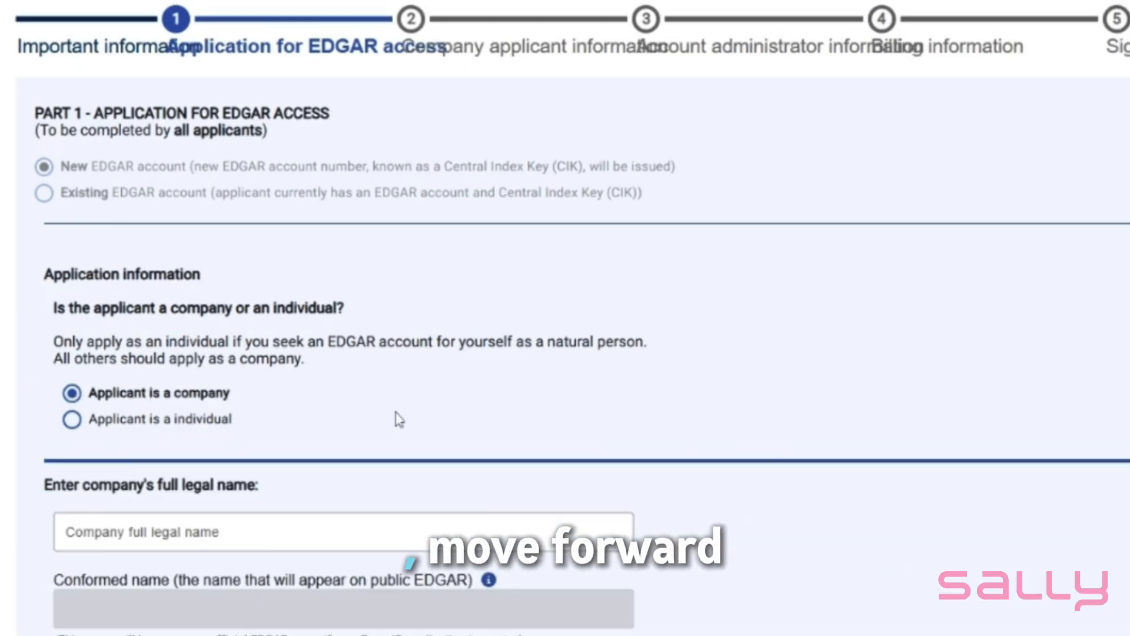
Enter "Series 0011 Catalog a series of Sally Ventures Master, LLC" as the company's full legal name and keep Filer as applicant type
{"action": "scroll", "coordinate": [733, 488], "scroll_direction": "down", "scroll_amount": 4}
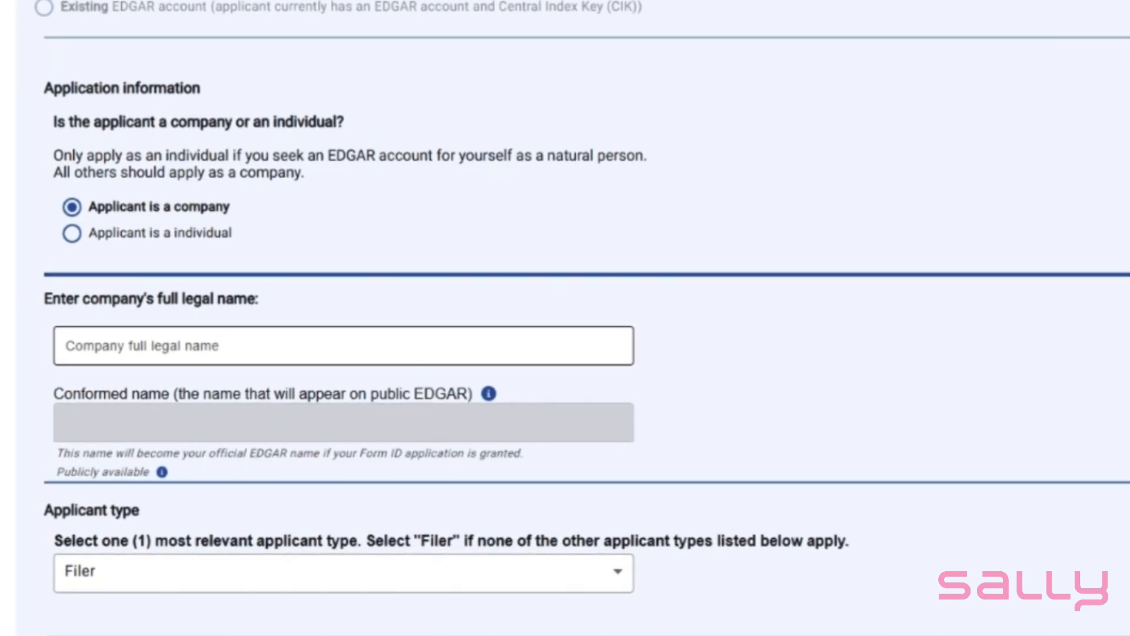
{"action": "scroll", "coordinate": [363, 340], "scroll_direction": "down", "scroll_amount": 2}
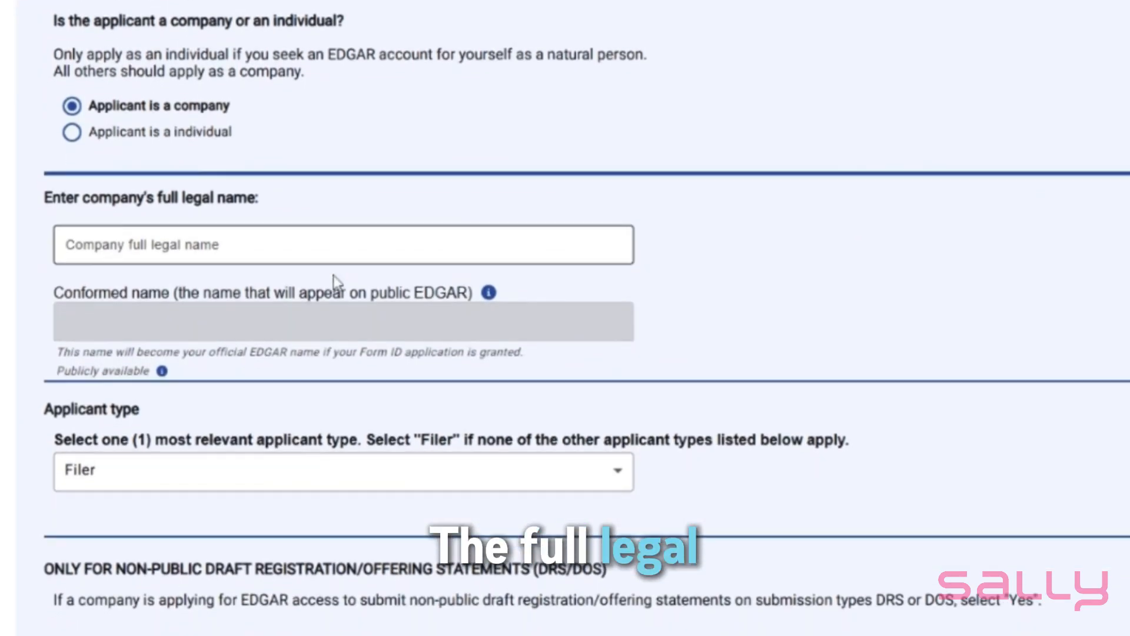
{"action": "scroll", "coordinate": [277, 248], "scroll_direction": "down", "scroll_amount": 1}
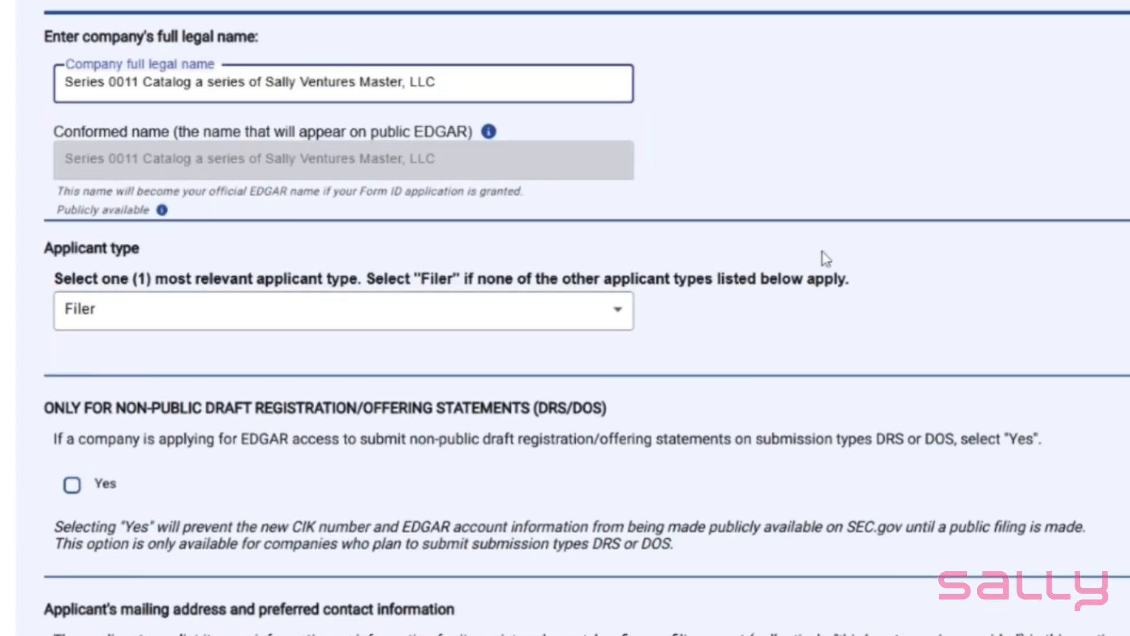
{"action": "scroll", "coordinate": [752, 252], "scroll_direction": "down", "scroll_amount": 4}
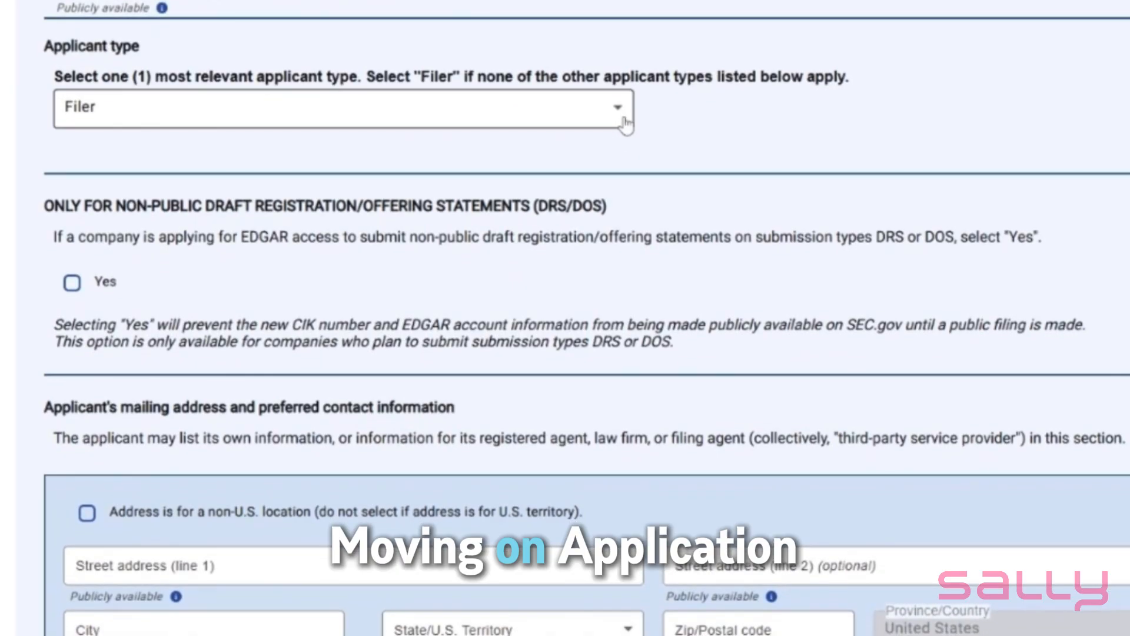
{"action": "left_click", "coordinate": [621, 115]}
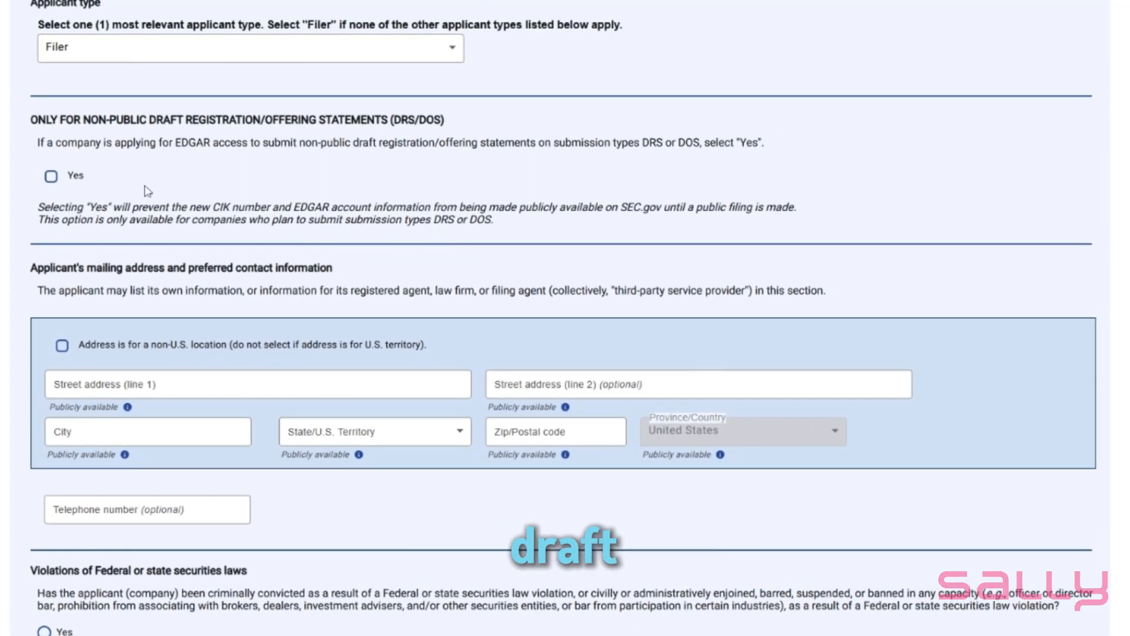
Fill in the applicant's mailing address without a telephone number and answer No to the securities law violations question
{"action": "scroll", "coordinate": [352, 247], "scroll_direction": "down", "scroll_amount": 1}
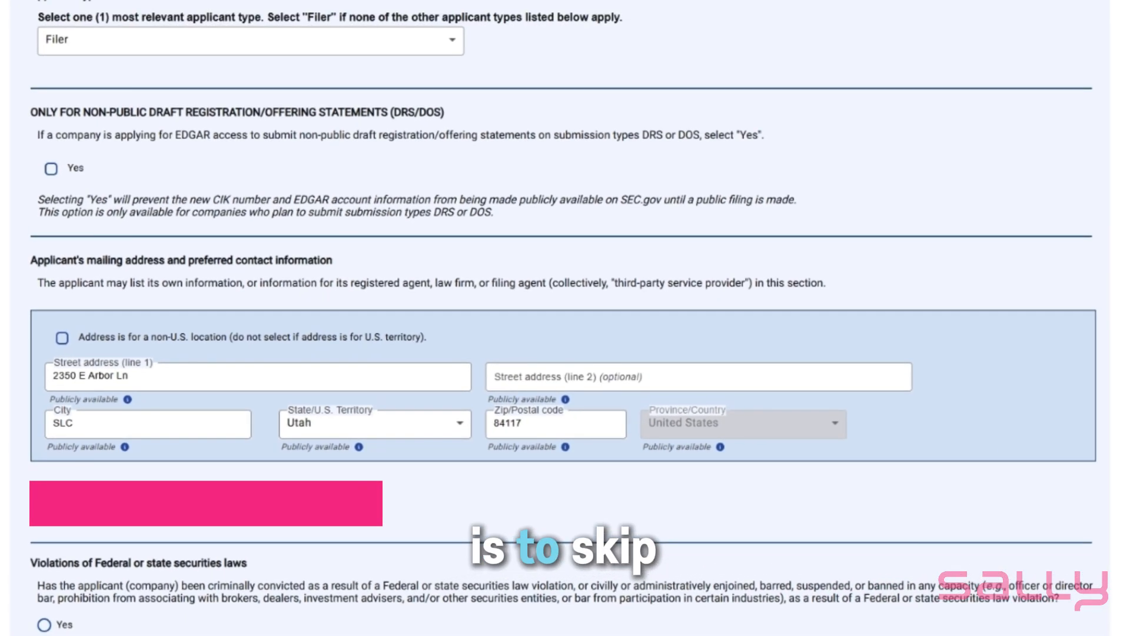
{"action": "scroll", "coordinate": [323, 551], "scroll_direction": "down", "scroll_amount": 2}
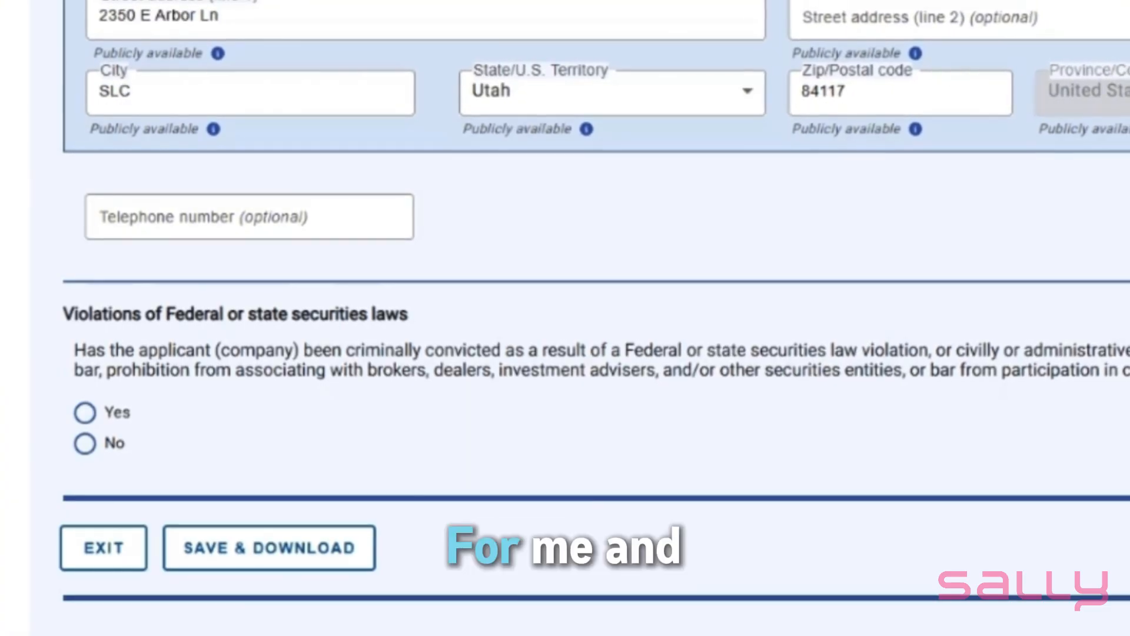
{"action": "left_click", "coordinate": [87, 445]}
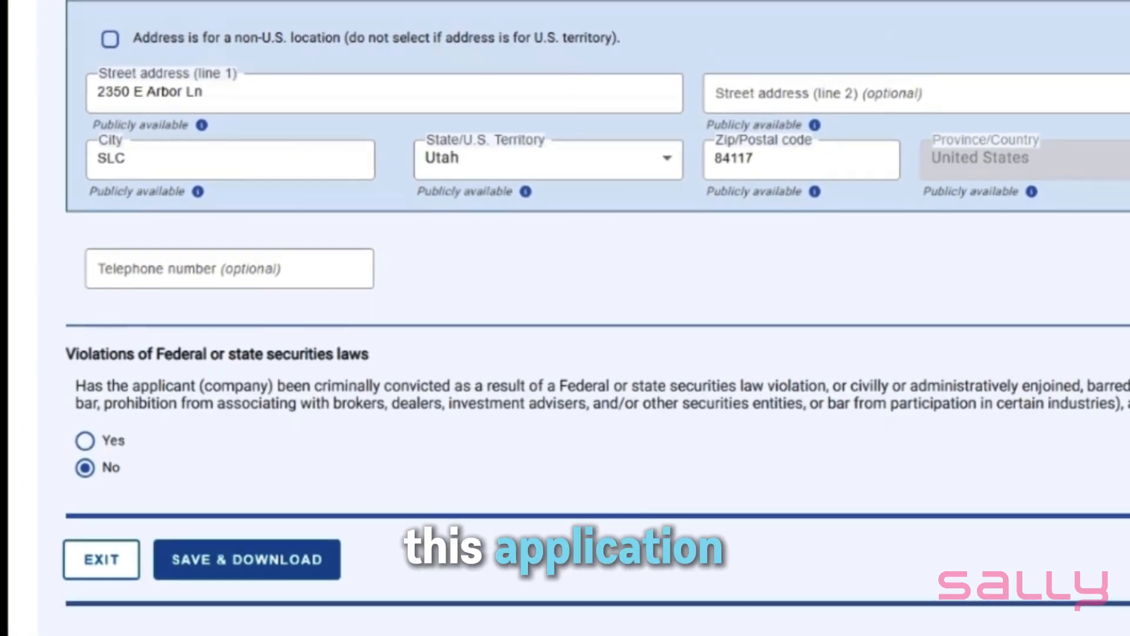
Save and download a copy of the application, and continue to Part 2, Company applicant information
{"action": "left_click", "coordinate": [245, 560]}
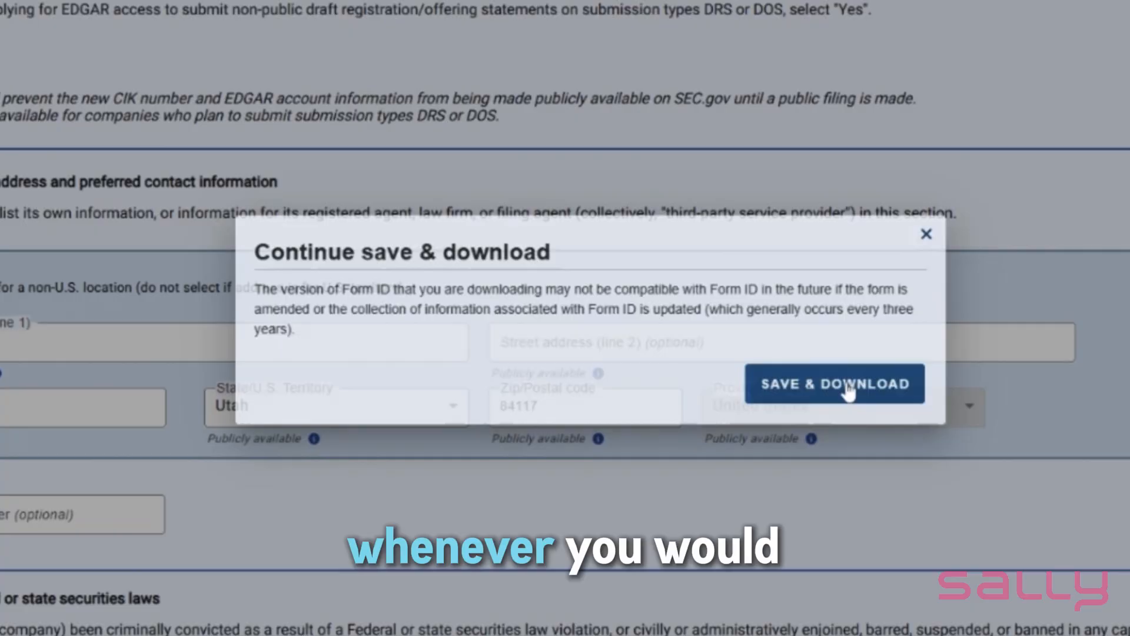
{"action": "left_click", "coordinate": [897, 384]}
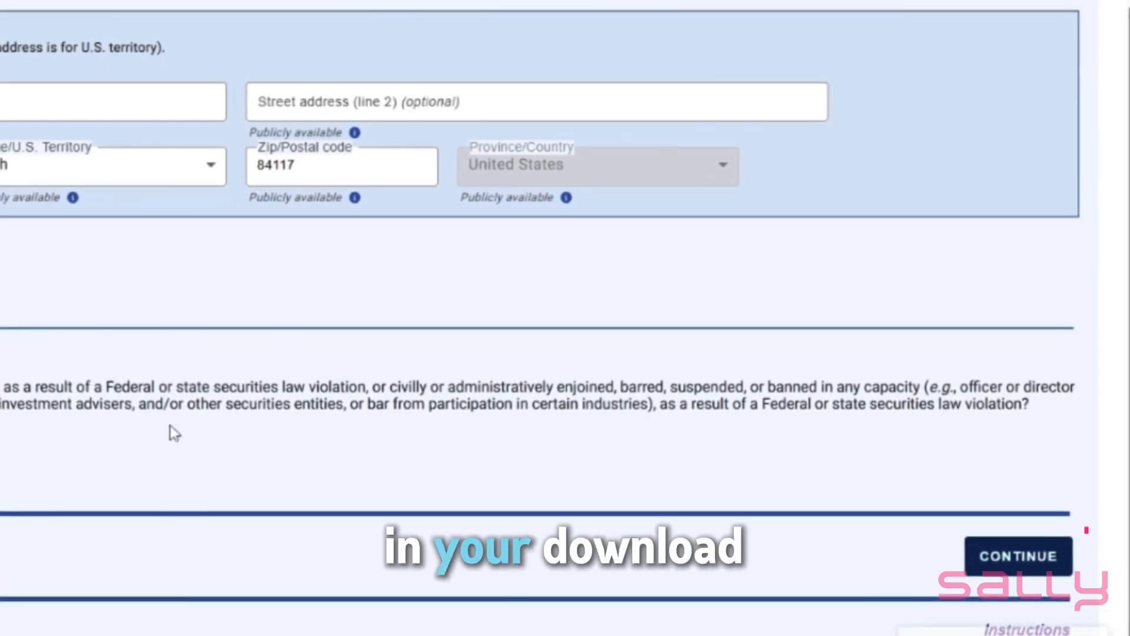
{"action": "left_click", "coordinate": [1004, 552]}
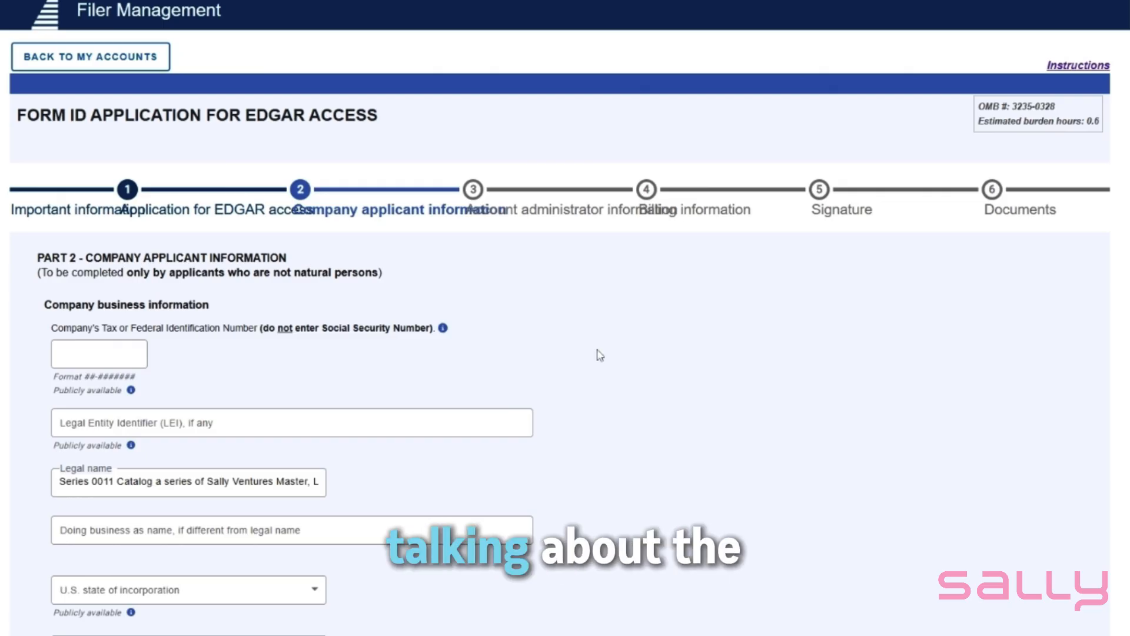
Enter an all-zero placeholder as the company's tax or federal identification number
{"action": "scroll", "coordinate": [623, 394], "scroll_direction": "down", "scroll_amount": 1}
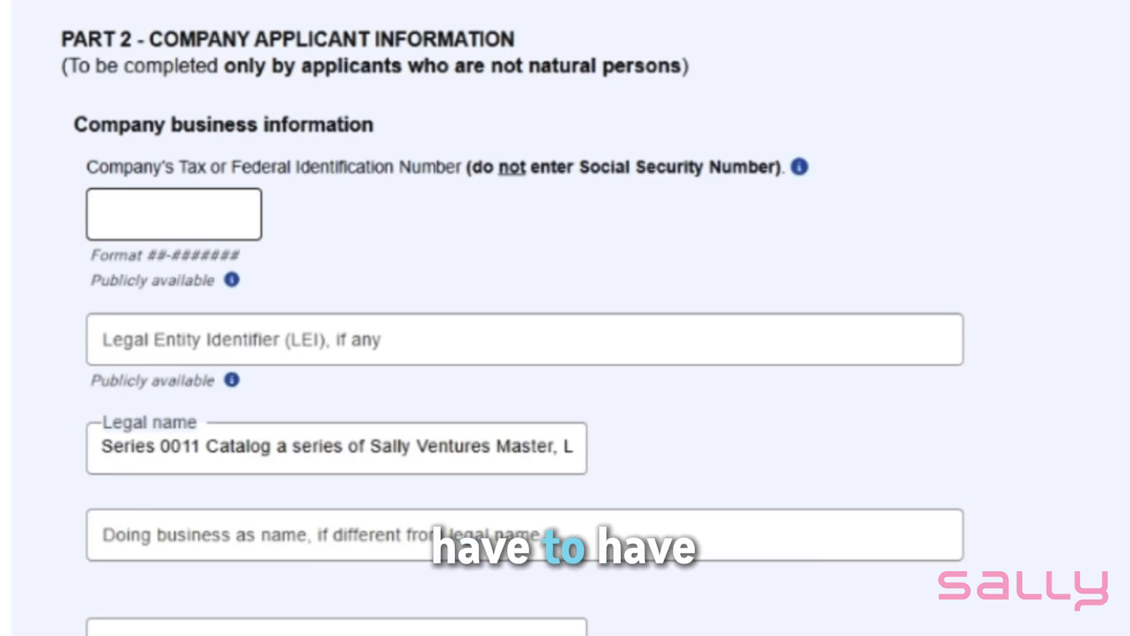
{"action": "left_click", "coordinate": [173, 214]}
{"action": "type", "text": "00"}
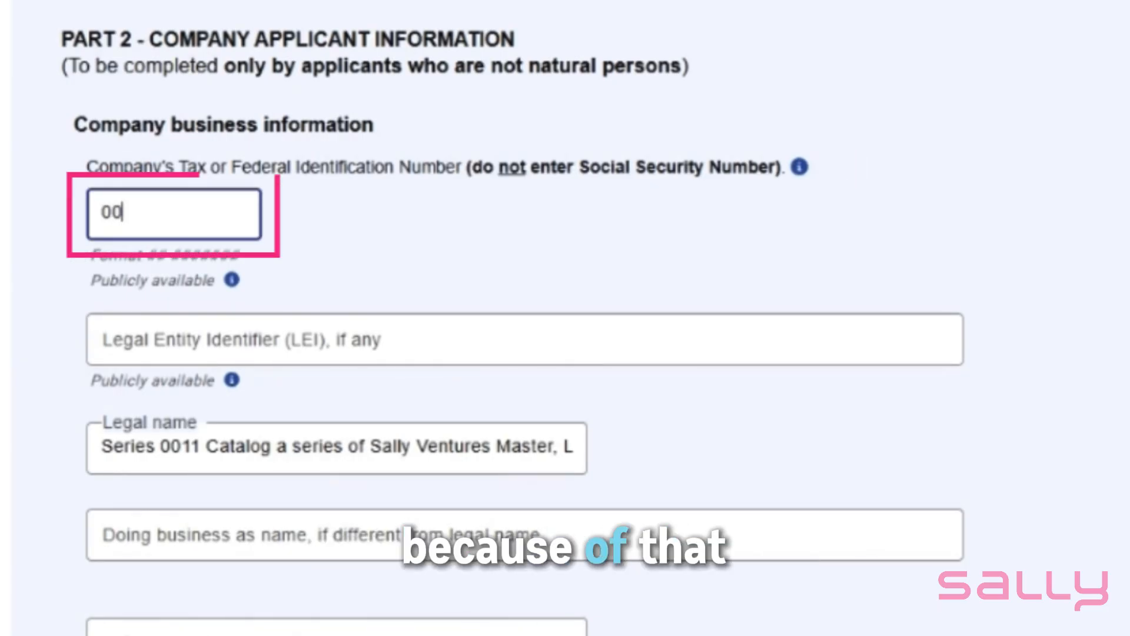
{"action": "type", "text": "-"}
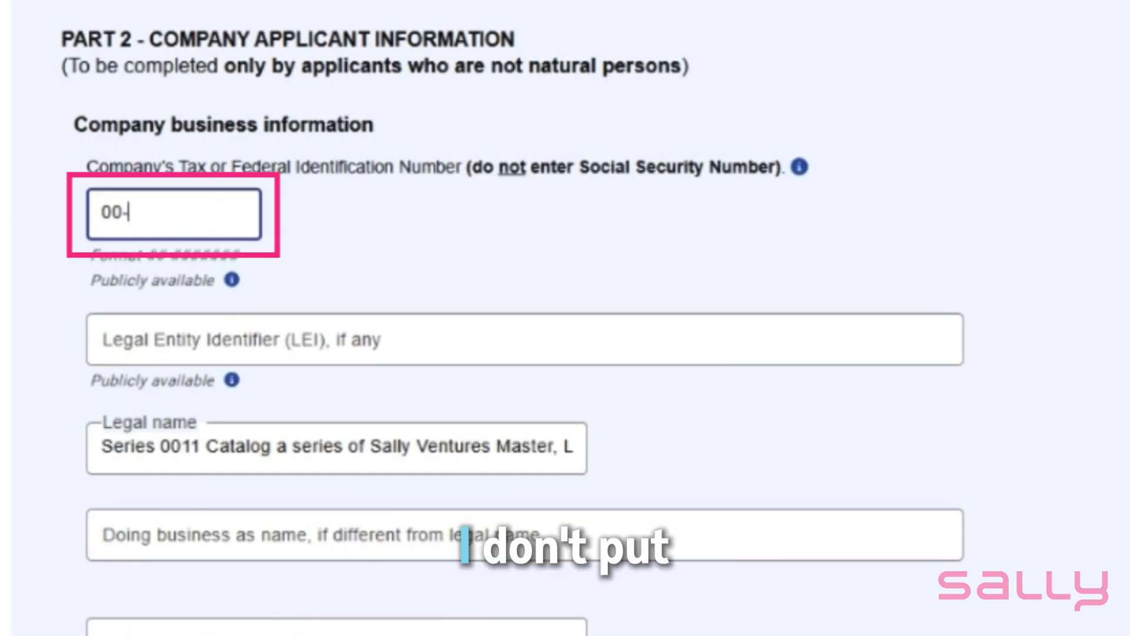
{"action": "type", "text": "00000000"}
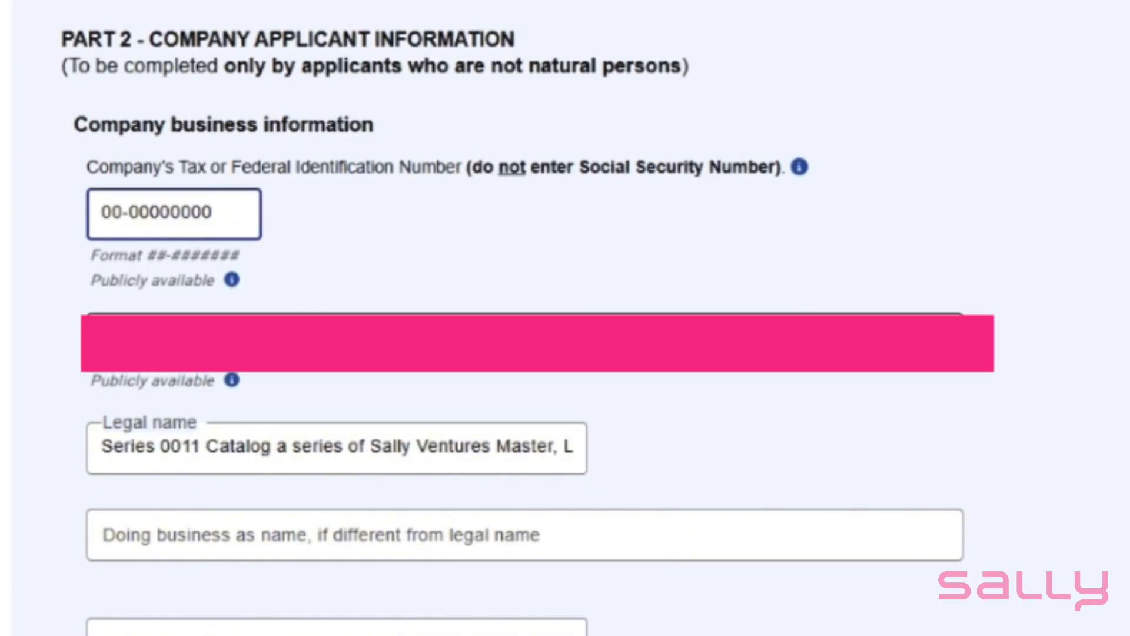
Set the U.S. state of incorporation to Delaware, leaving the LEI and doing-business-as name blank
{"action": "scroll", "coordinate": [813, 412], "scroll_direction": "down", "scroll_amount": 2}
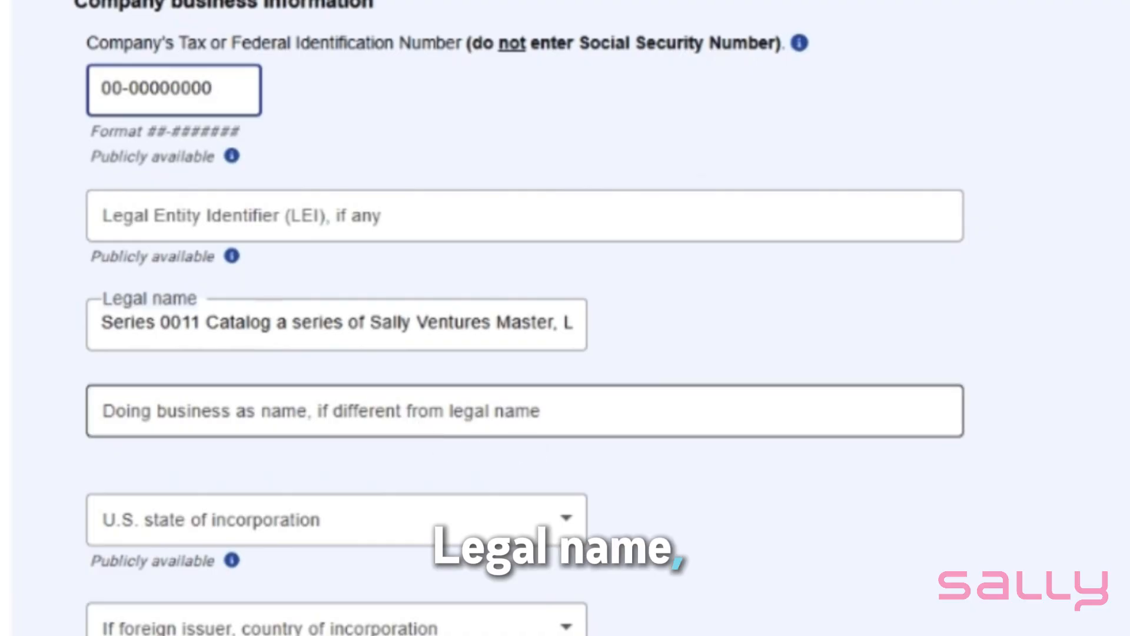
{"action": "scroll", "coordinate": [694, 470], "scroll_direction": "down", "scroll_amount": 4}
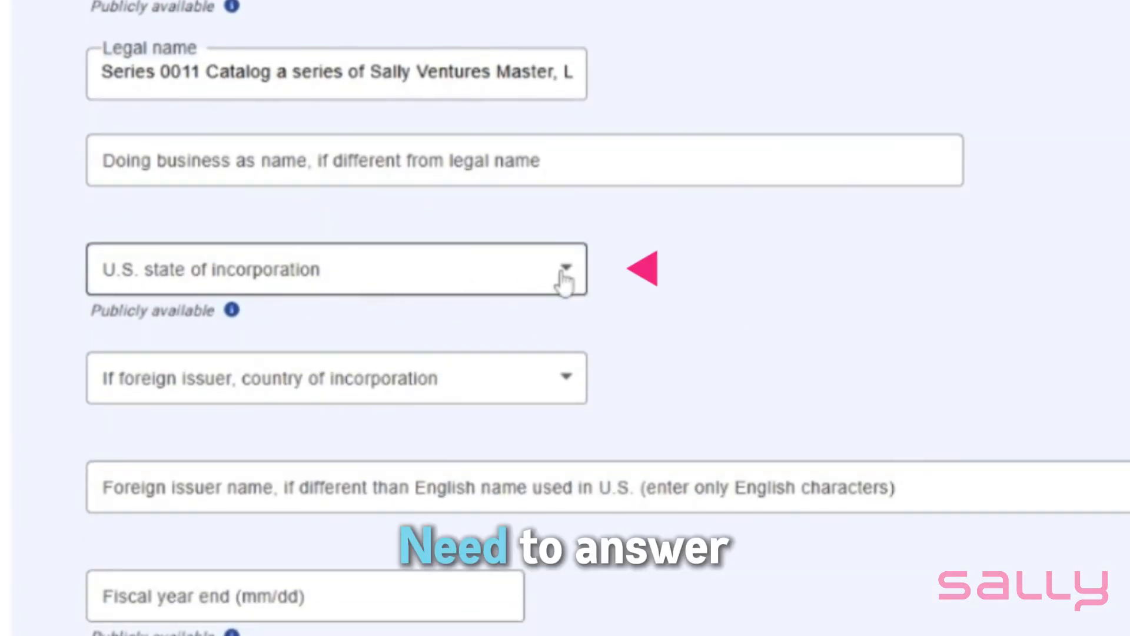
{"action": "left_click", "coordinate": [565, 281]}
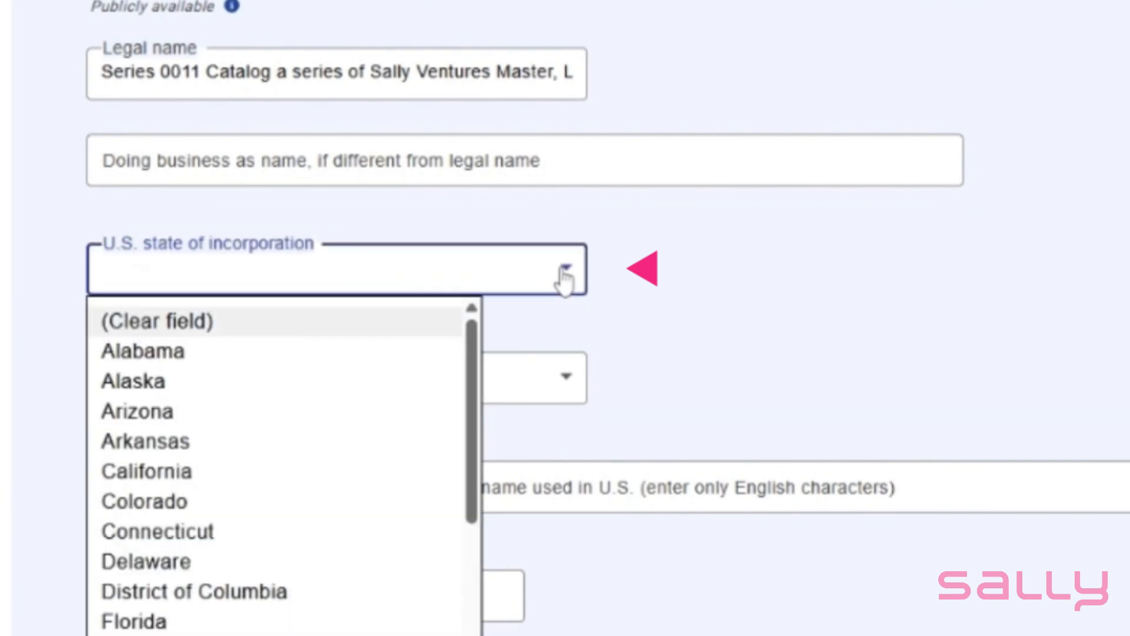
{"action": "left_click", "coordinate": [303, 561]}
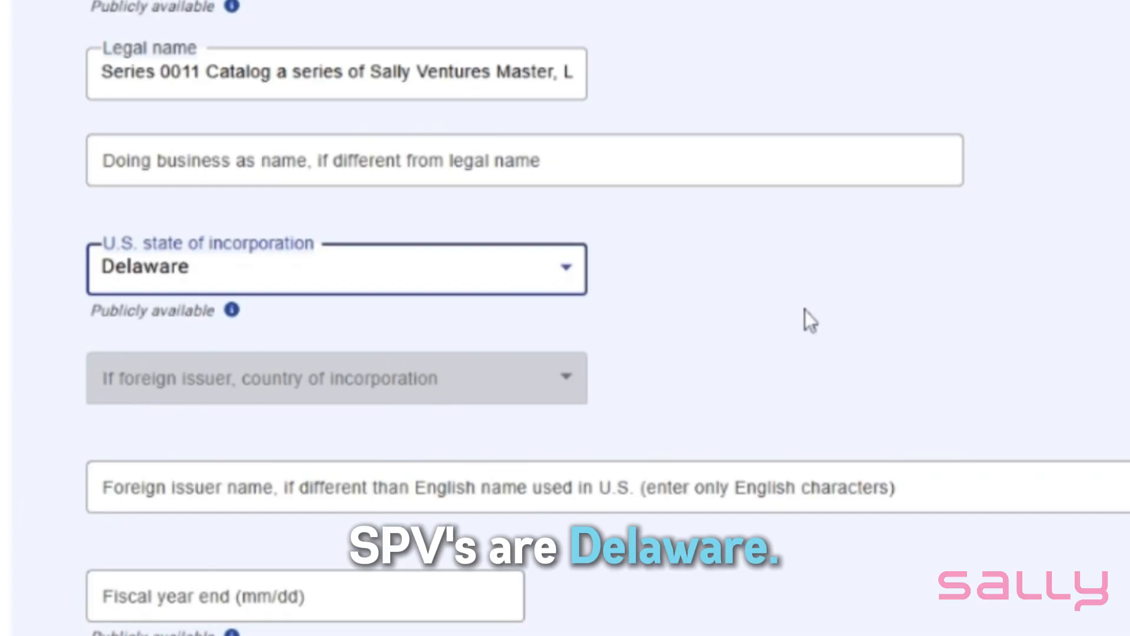
Set the fiscal year end to 12/31, leaving the foreign issuer name blank
{"action": "scroll", "coordinate": [798, 327], "scroll_direction": "down", "scroll_amount": 3}
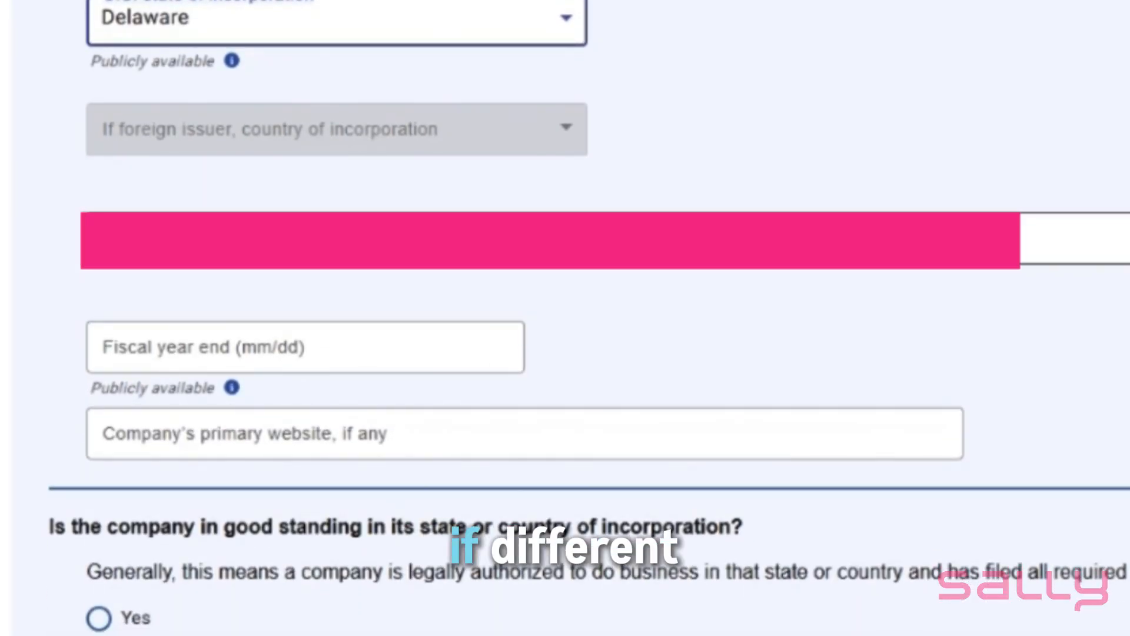
{"action": "scroll", "coordinate": [404, 303], "scroll_direction": "down", "scroll_amount": 1}
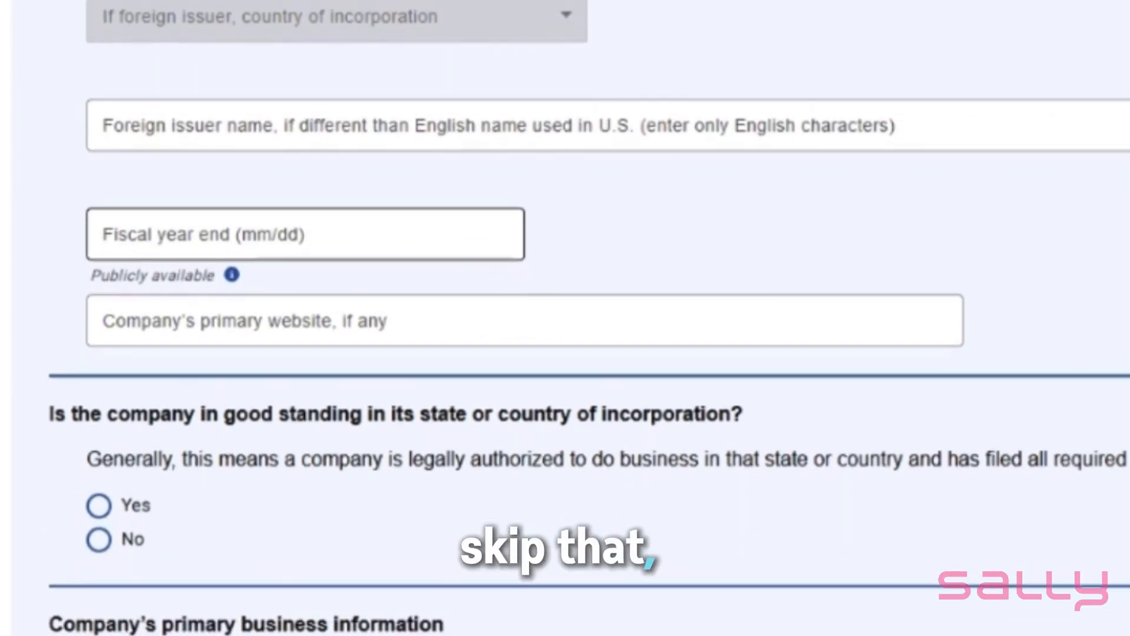
{"action": "left_click", "coordinate": [403, 222]}
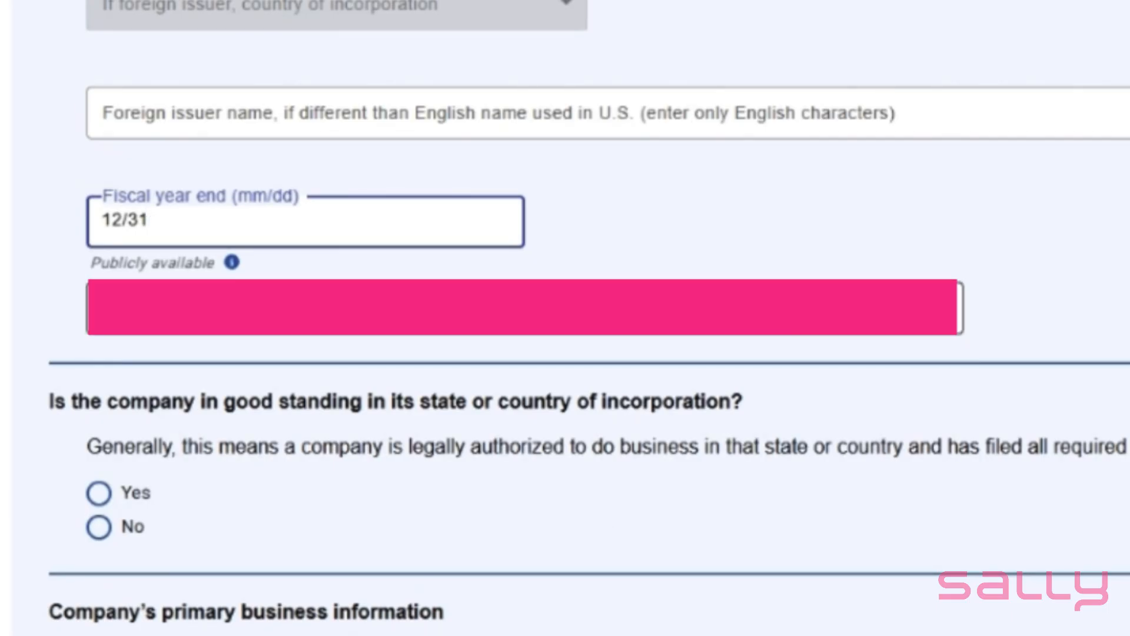
Answer Yes to the company being in good standing and mark its primary business information as the same as the Part 1 mailing address
{"action": "scroll", "coordinate": [441, 328], "scroll_direction": "down", "scroll_amount": 3}
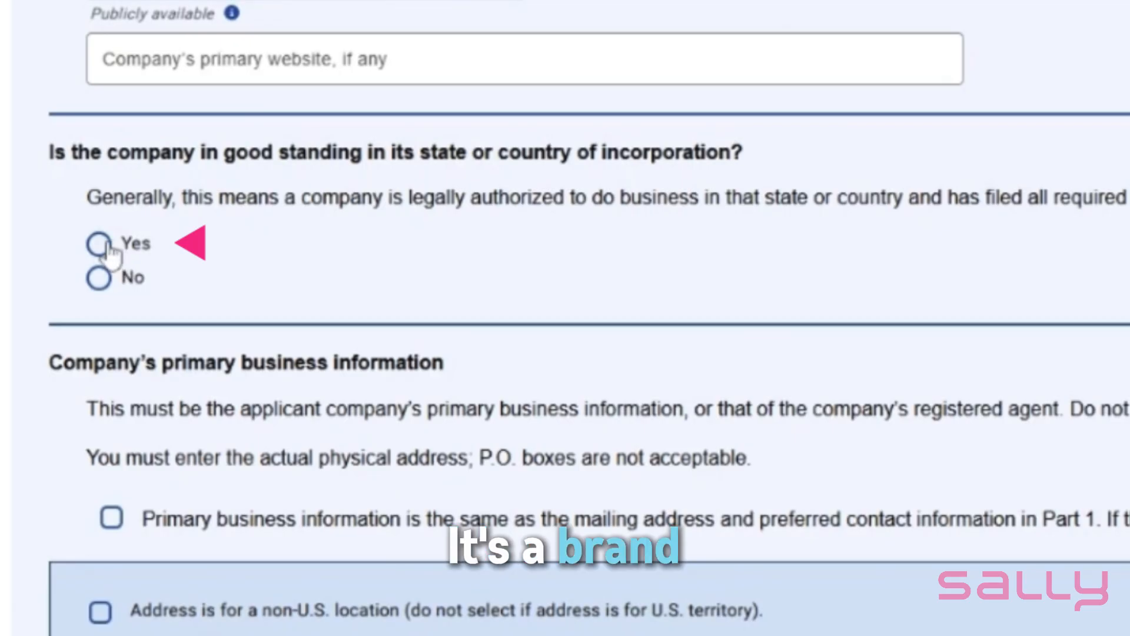
{"action": "scroll", "coordinate": [714, 273], "scroll_direction": "down", "scroll_amount": 4}
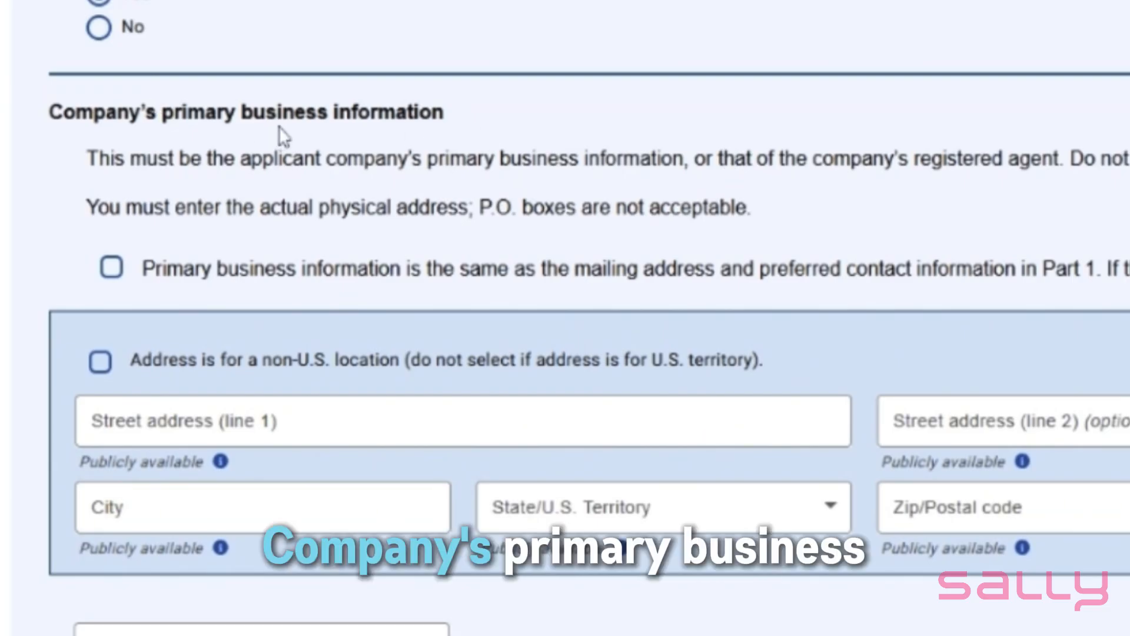
{"action": "scroll", "coordinate": [521, 192], "scroll_direction": "down", "scroll_amount": 1}
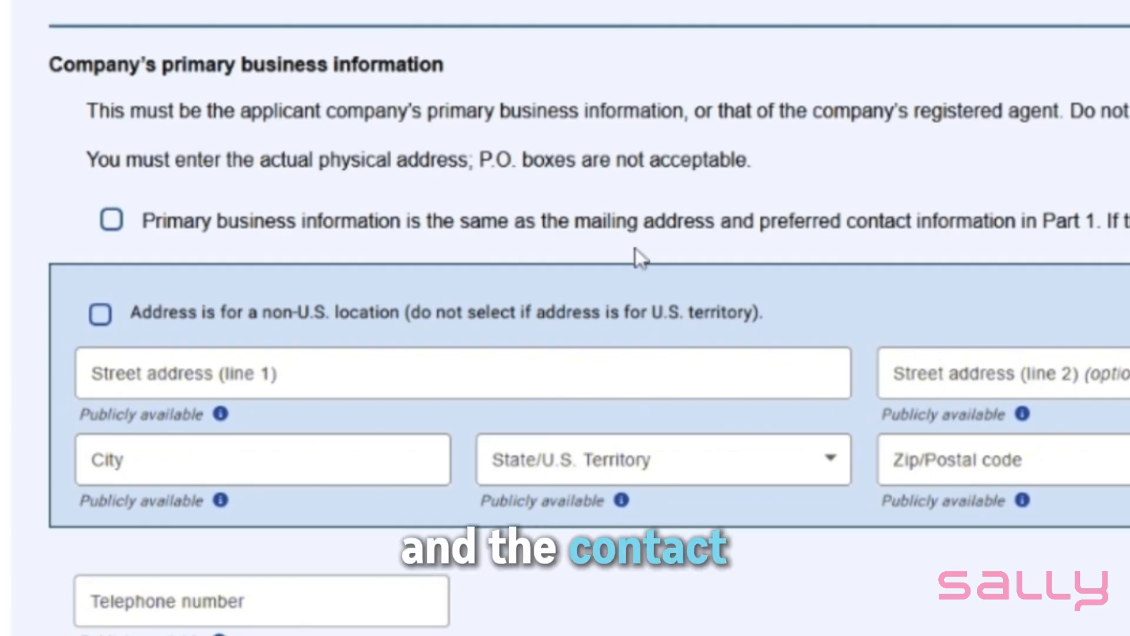
{"action": "left_click", "coordinate": [112, 221]}
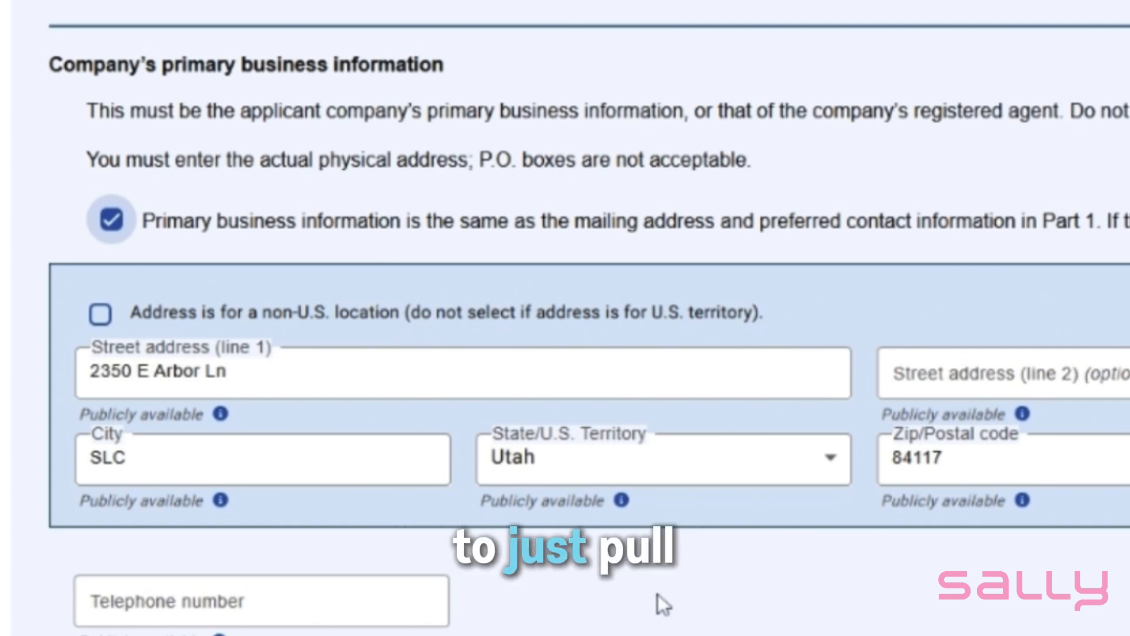
Enter the company's telephone number and answer Yes to the single-member company question
{"action": "scroll", "coordinate": [658, 589], "scroll_direction": "down", "scroll_amount": 1}
{"action": "scroll", "coordinate": [659, 521], "scroll_direction": "down", "scroll_amount": 4}
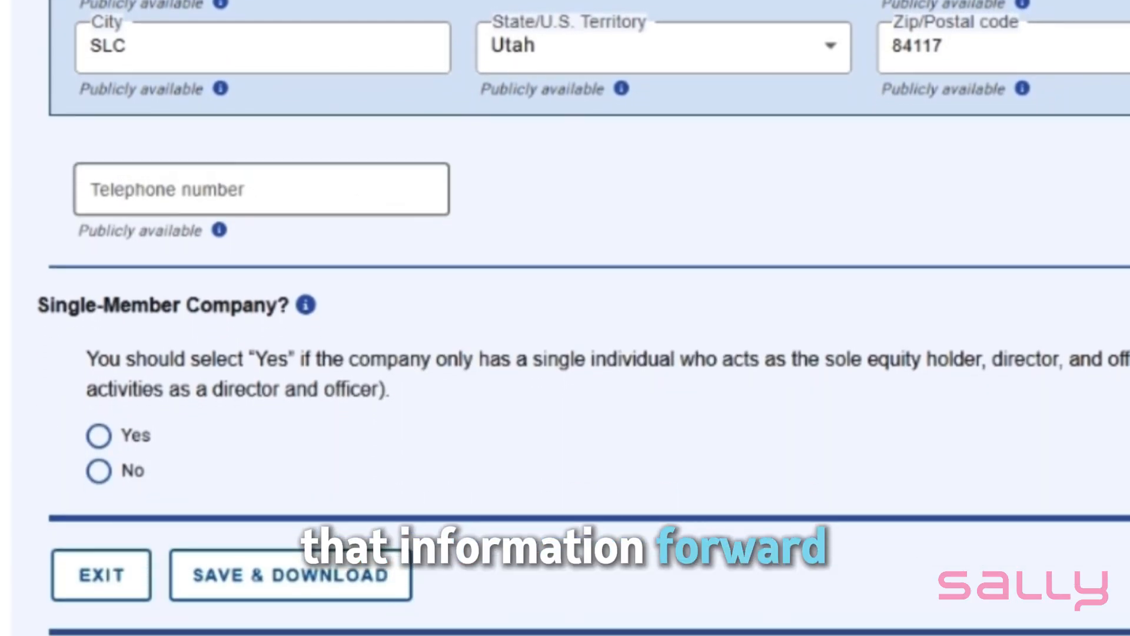
{"action": "left_click", "coordinate": [235, 185]}
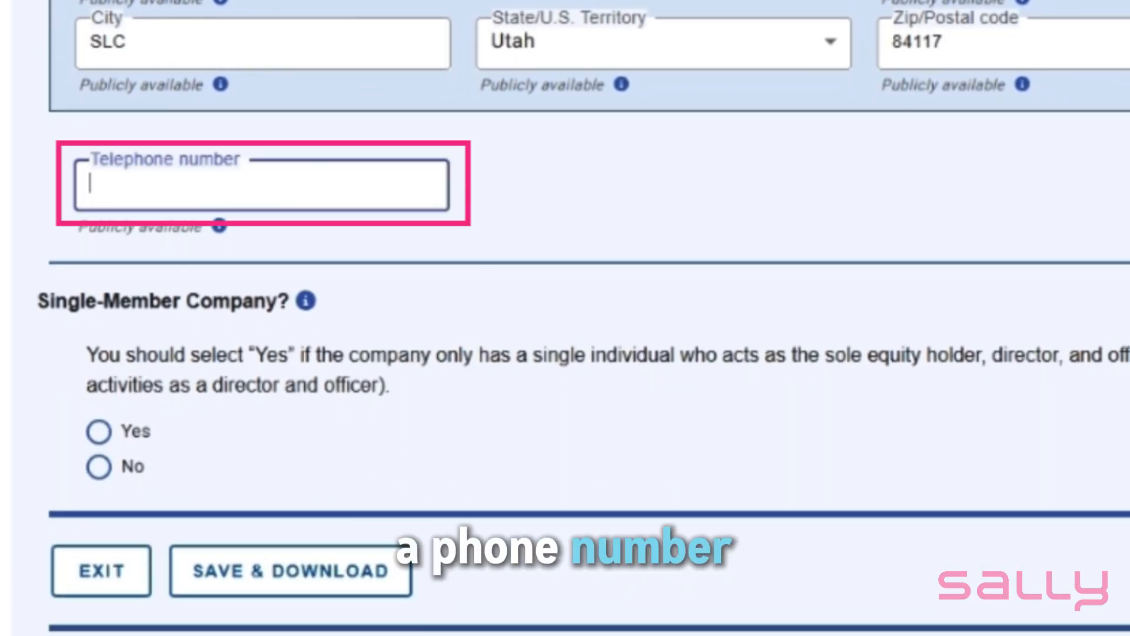
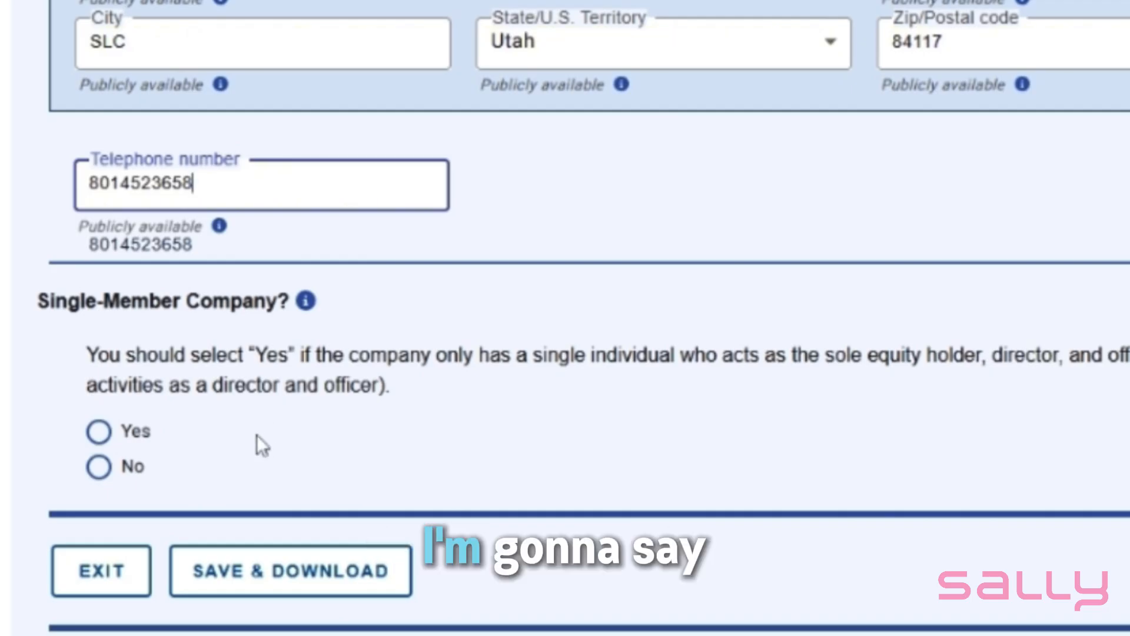
{"action": "left_click", "coordinate": [99, 432]}
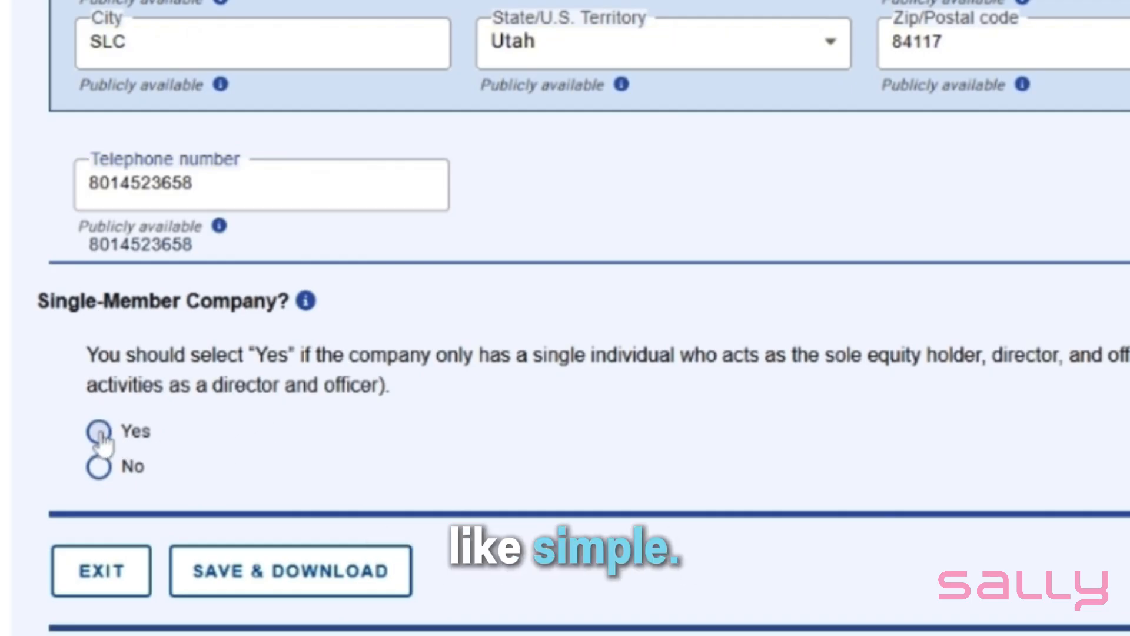
Continue to Part 3 and look over the prospective account administrator fields, down to the second administrator question
{"action": "scroll", "coordinate": [937, 453], "scroll_direction": "down", "scroll_amount": 2}
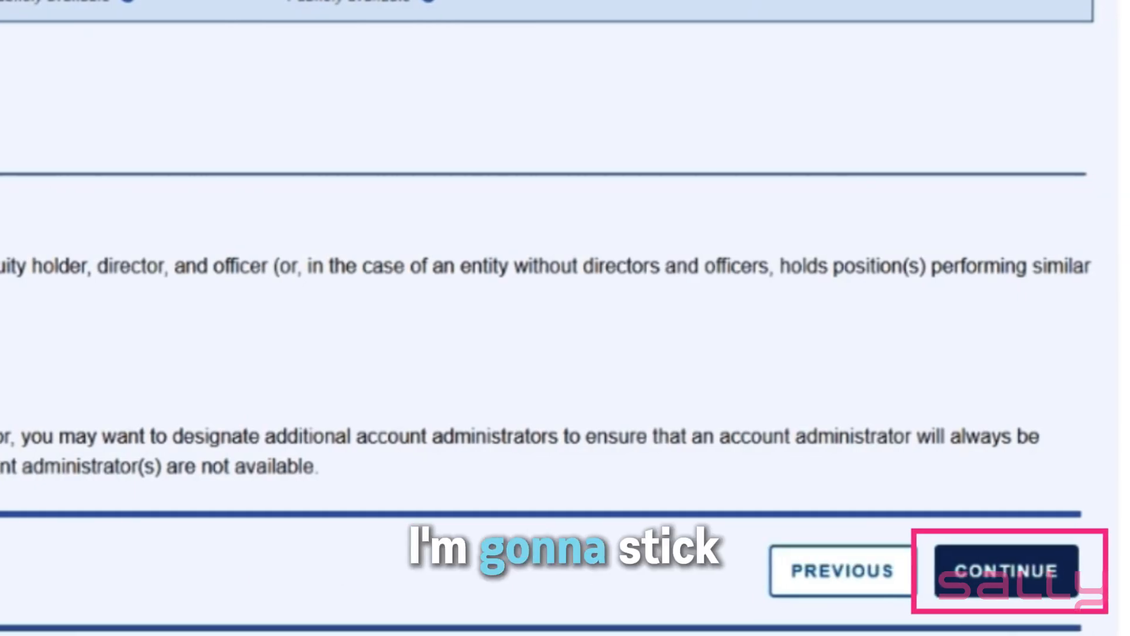
{"action": "left_click", "coordinate": [1008, 583]}
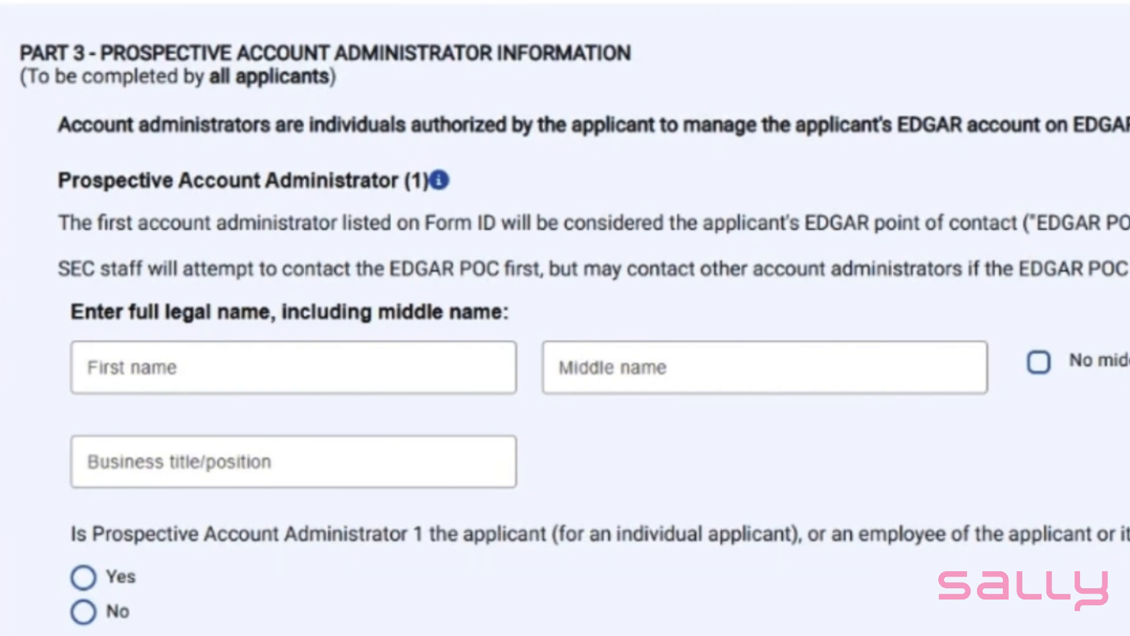
{"action": "scroll", "coordinate": [565, 318], "scroll_direction": "down", "scroll_amount": 3}
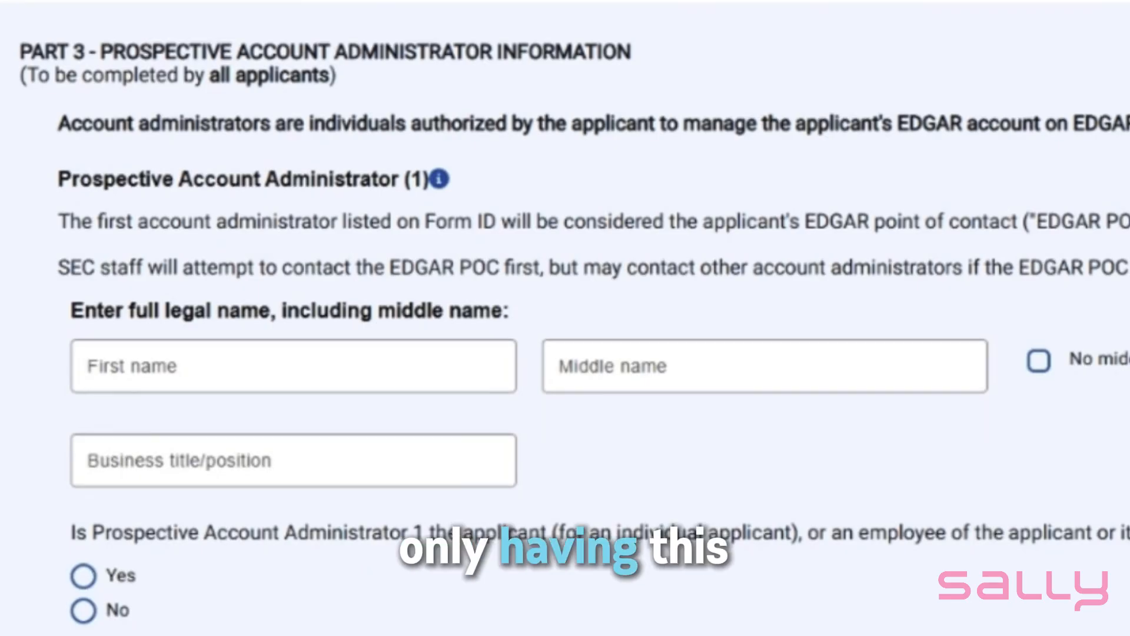
{"action": "scroll", "coordinate": [1099, 175], "scroll_direction": "down", "scroll_amount": 15}
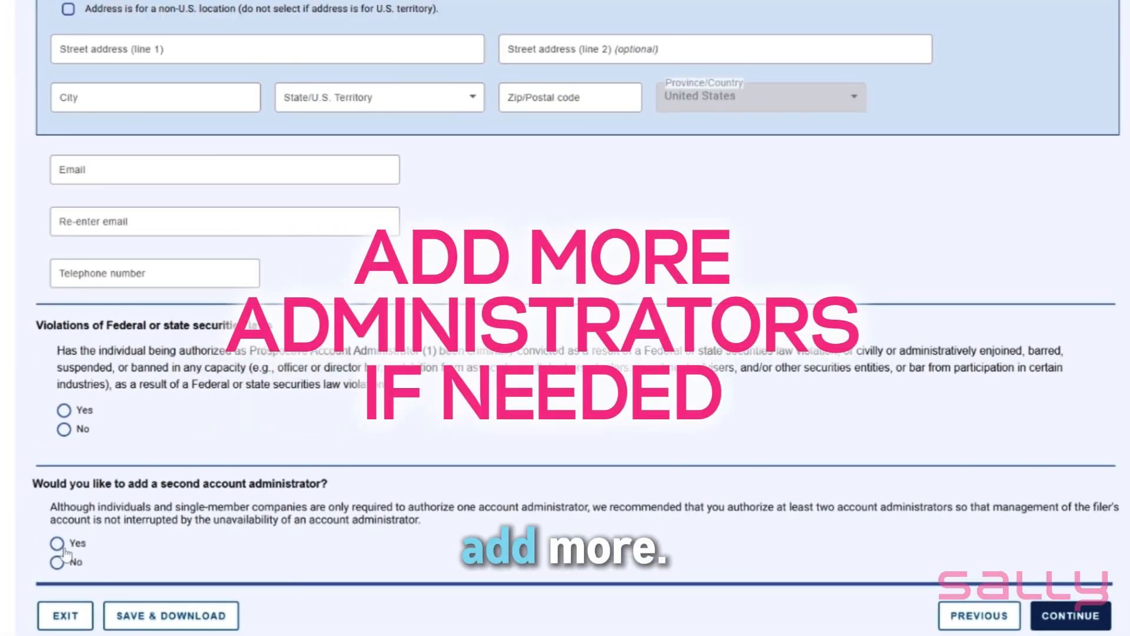
{"action": "scroll", "coordinate": [285, 503], "scroll_direction": "up", "scroll_amount": 5}
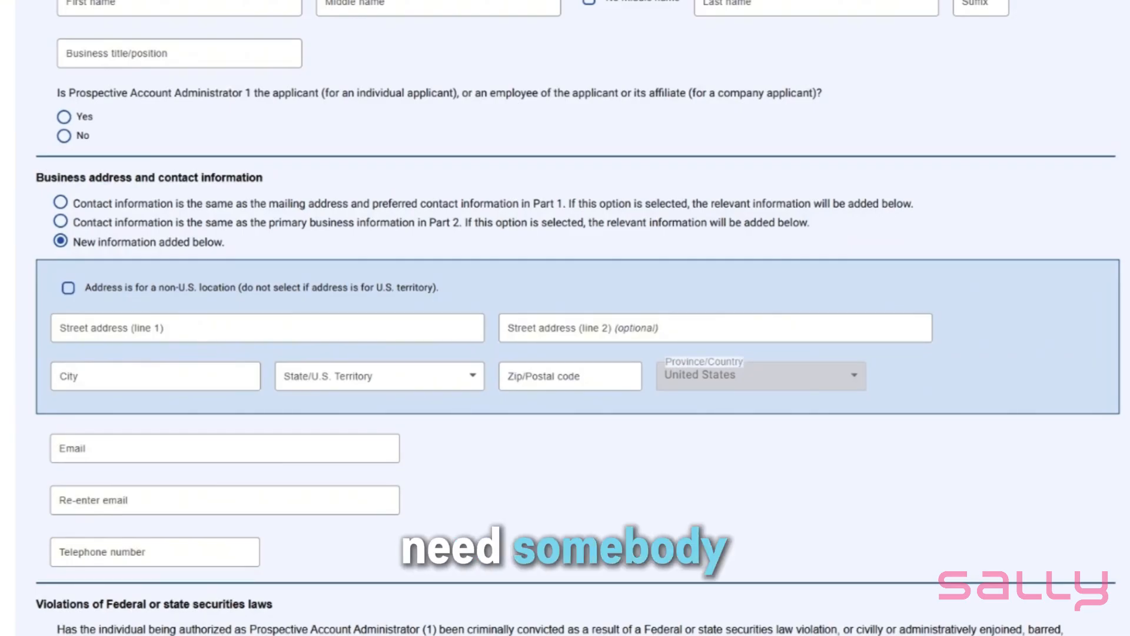
{"action": "scroll", "coordinate": [535, 391], "scroll_direction": "up", "scroll_amount": 3}
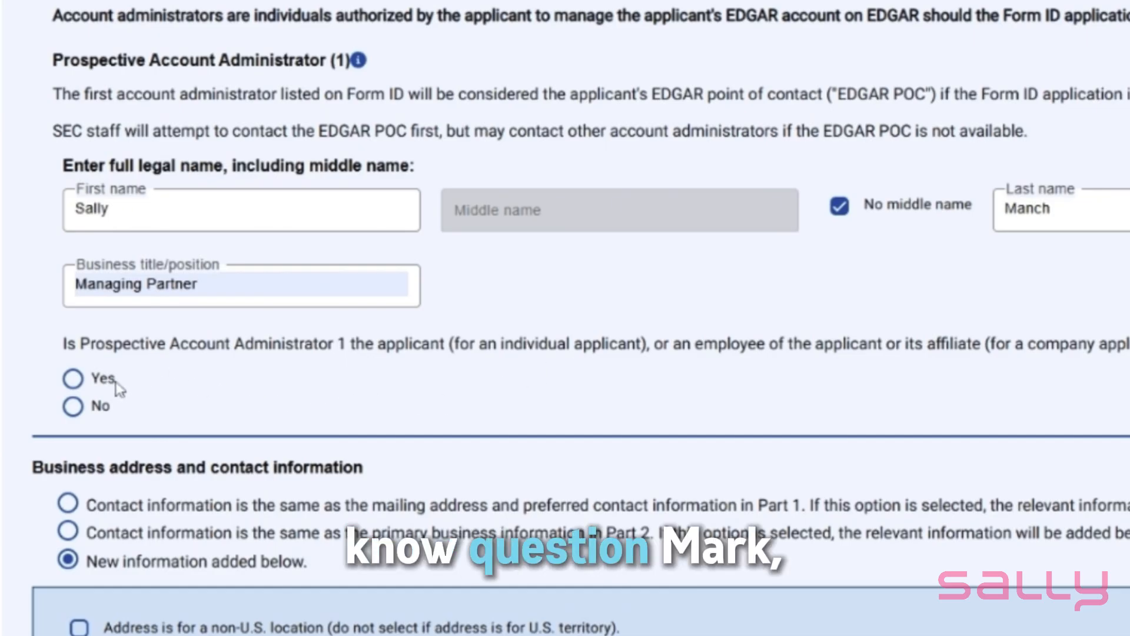
Answer Yes to Administrator 1 being the applicant or an employee, and mark the contact information as the same as Part 1
{"action": "left_click", "coordinate": [74, 378]}
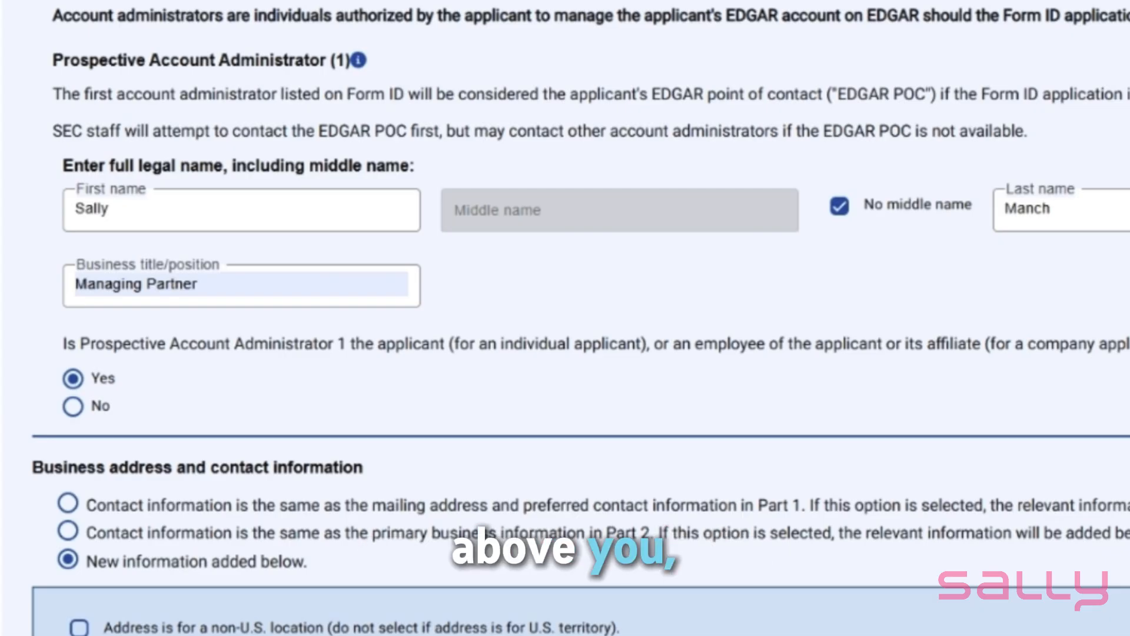
{"action": "scroll", "coordinate": [346, 396], "scroll_direction": "down", "scroll_amount": 2}
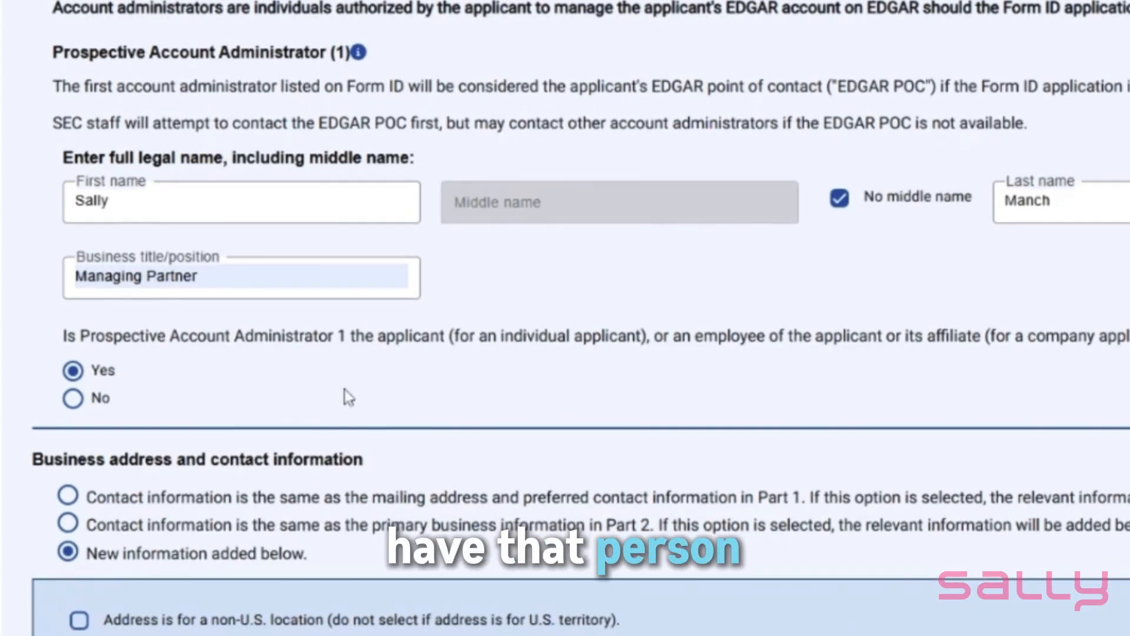
{"action": "scroll", "coordinate": [396, 370], "scroll_direction": "down", "scroll_amount": 5}
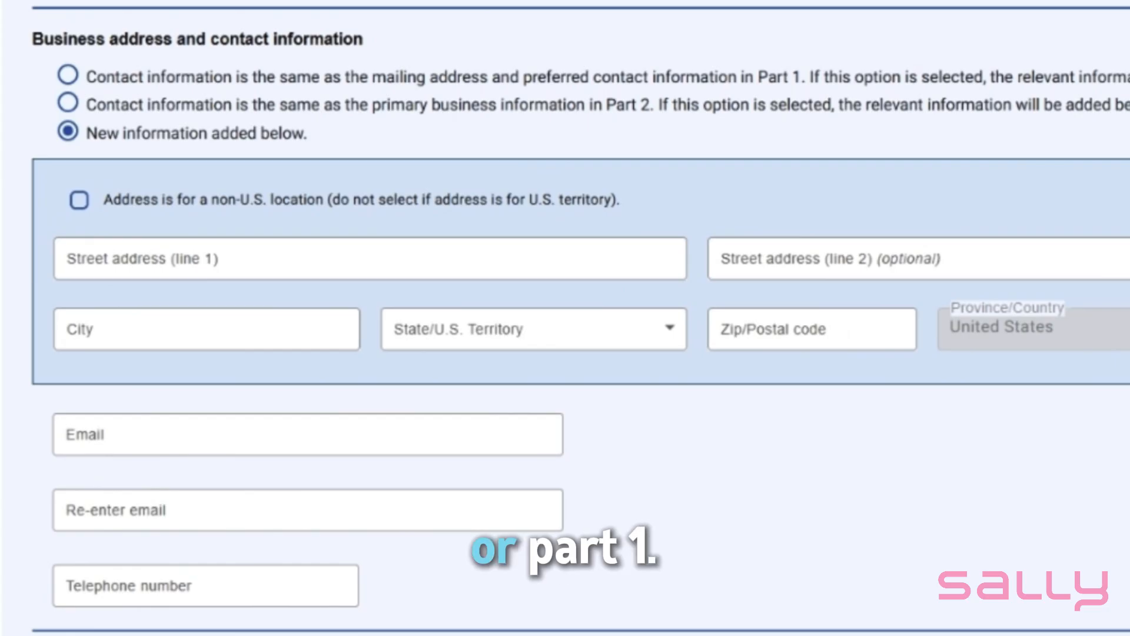
{"action": "left_click_drag", "start_coordinate": [754, 78], "coordinate": [809, 77]}
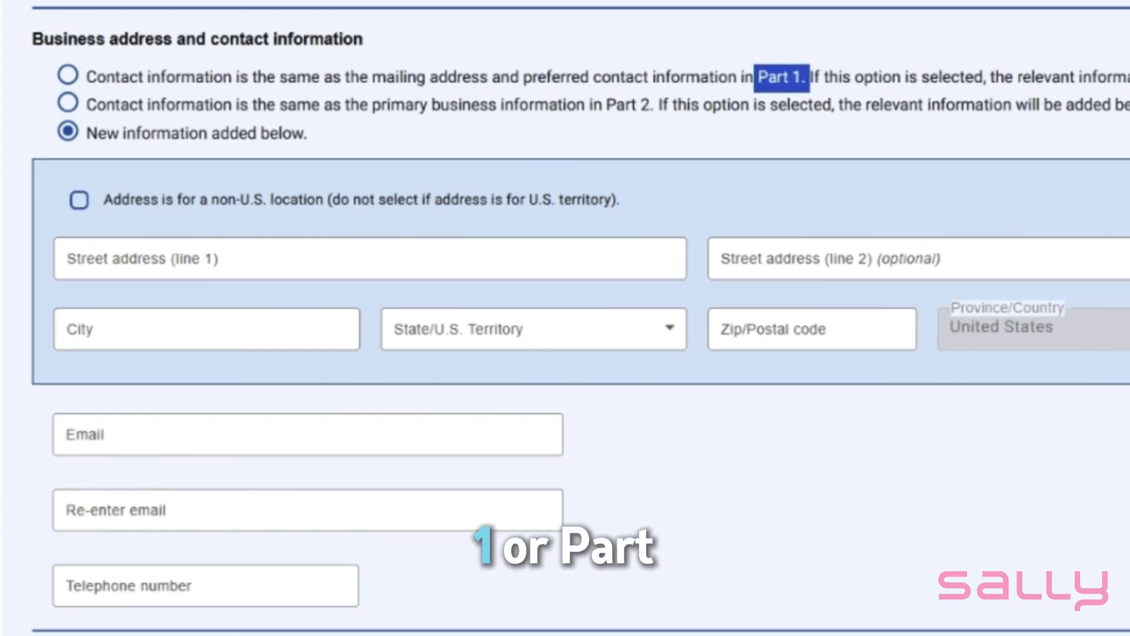
{"action": "left_click_drag", "start_coordinate": [607, 104], "coordinate": [649, 105]}
{"action": "left_click", "coordinate": [575, 130]}
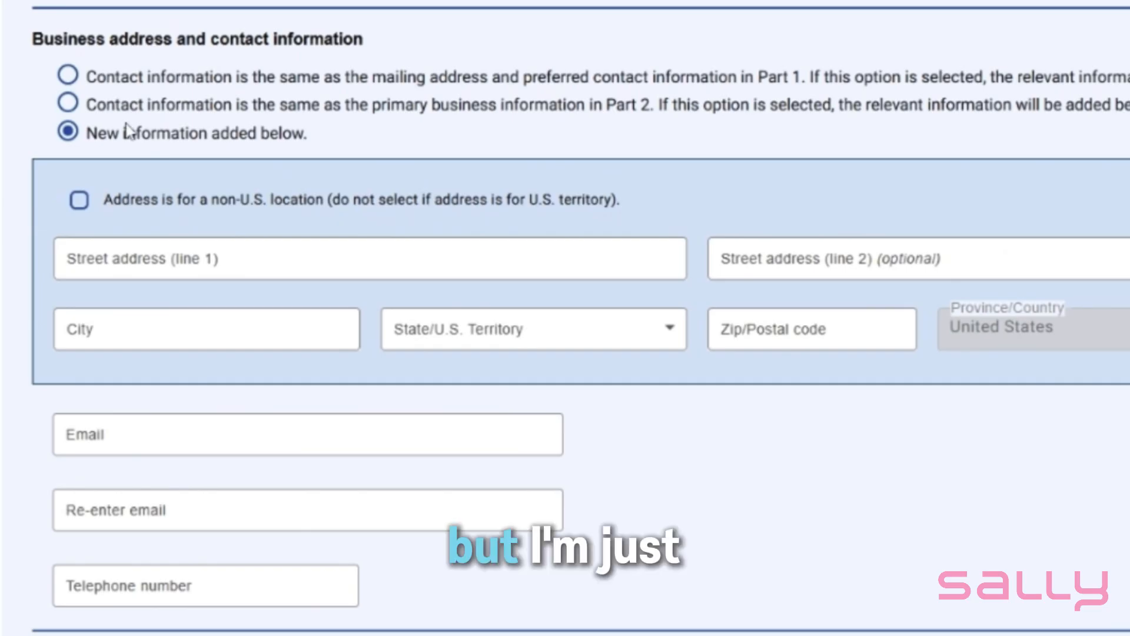
{"action": "left_click", "coordinate": [69, 76]}
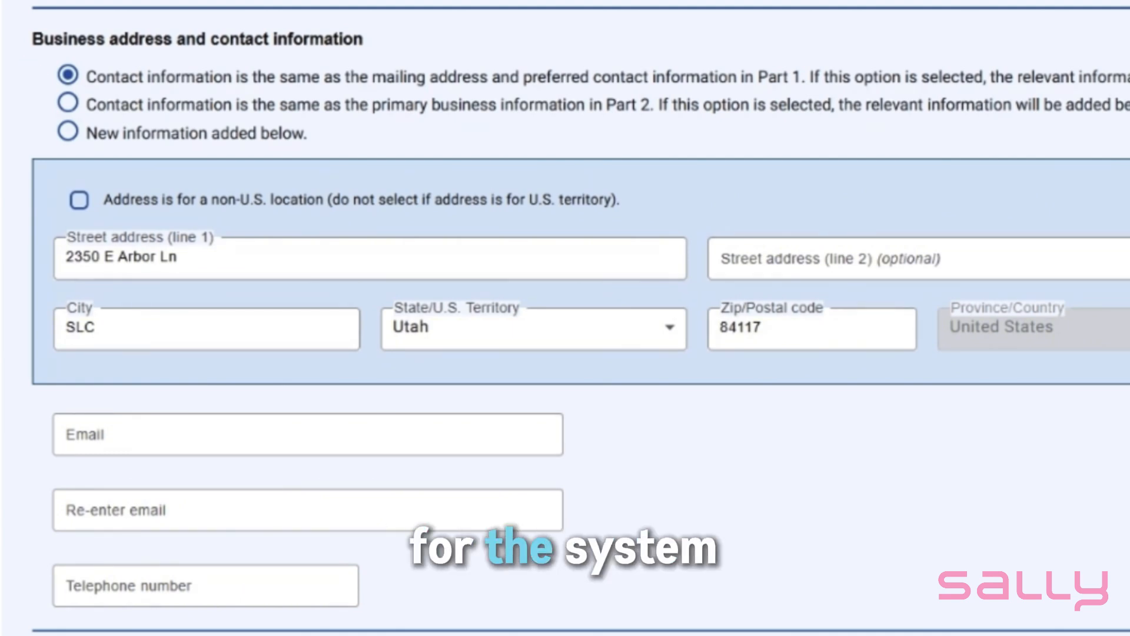
Answer No to the administrator's securities law violations question and No to adding a second account administrator
{"action": "scroll", "coordinate": [456, 240], "scroll_direction": "down", "scroll_amount": 3}
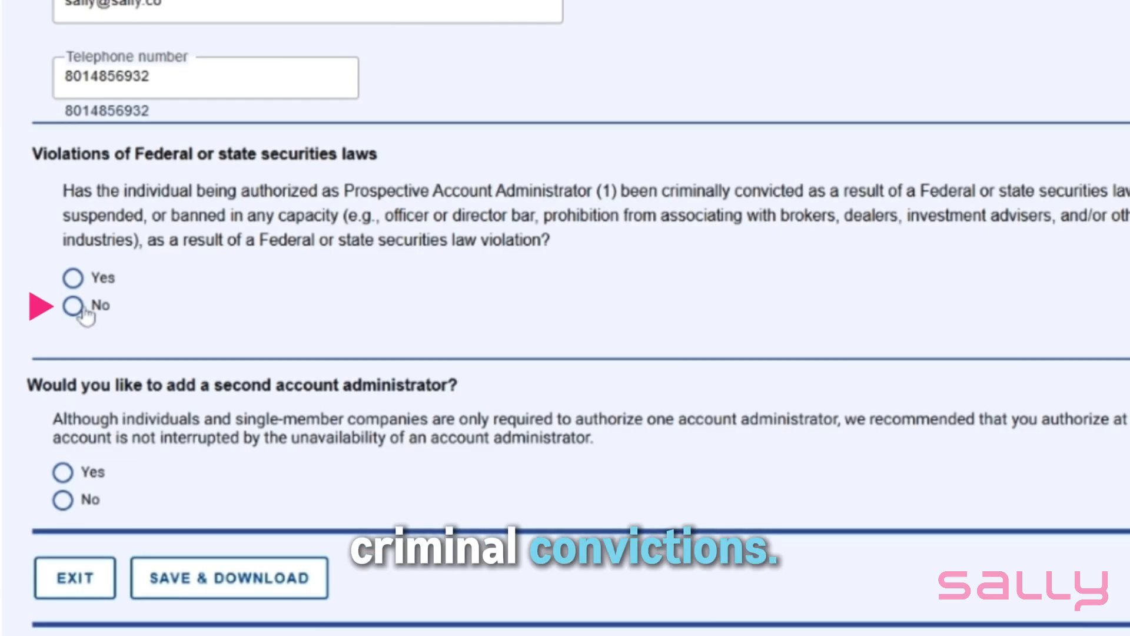
{"action": "left_click", "coordinate": [77, 308]}
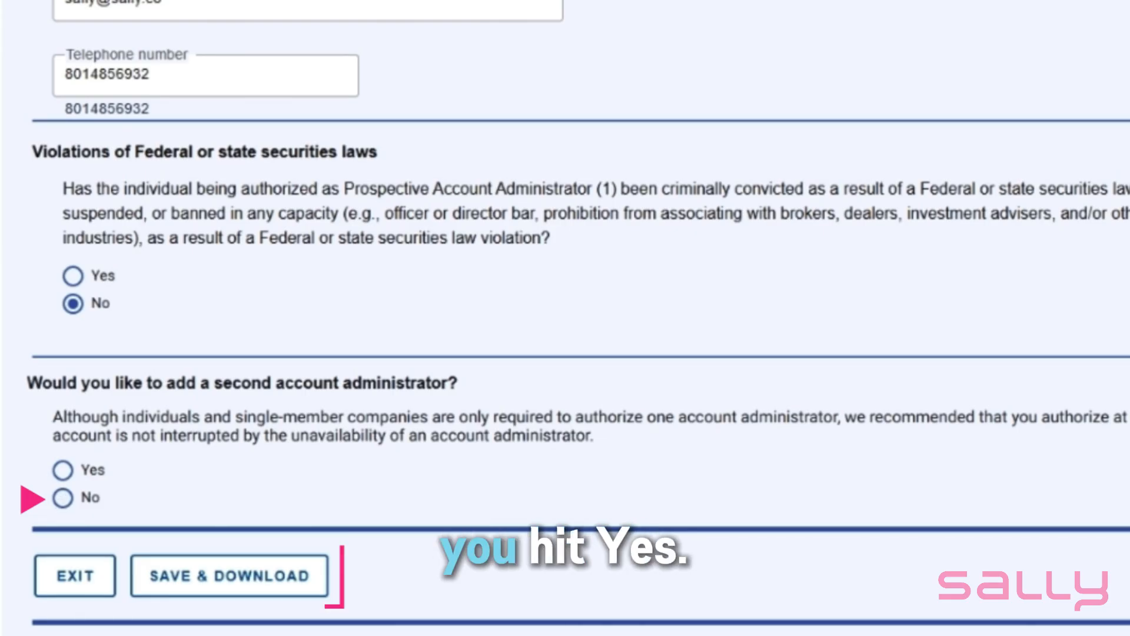
{"action": "left_click", "coordinate": [63, 498]}
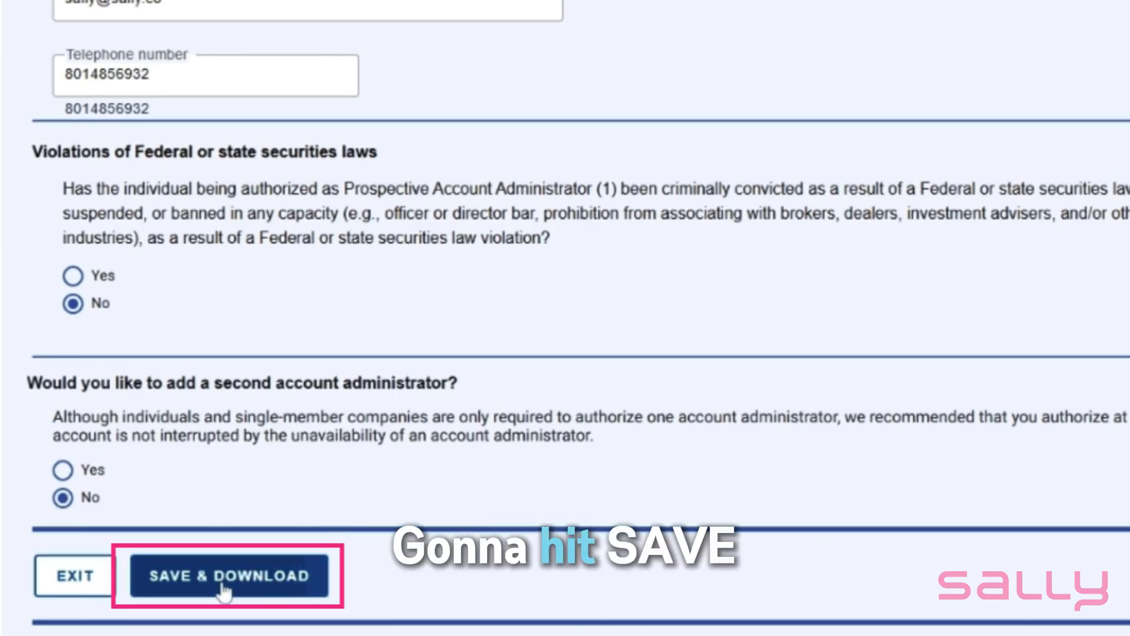
Save and download the application's progress, and continue to the Part 4 billing information
{"action": "left_click", "coordinate": [250, 591]}
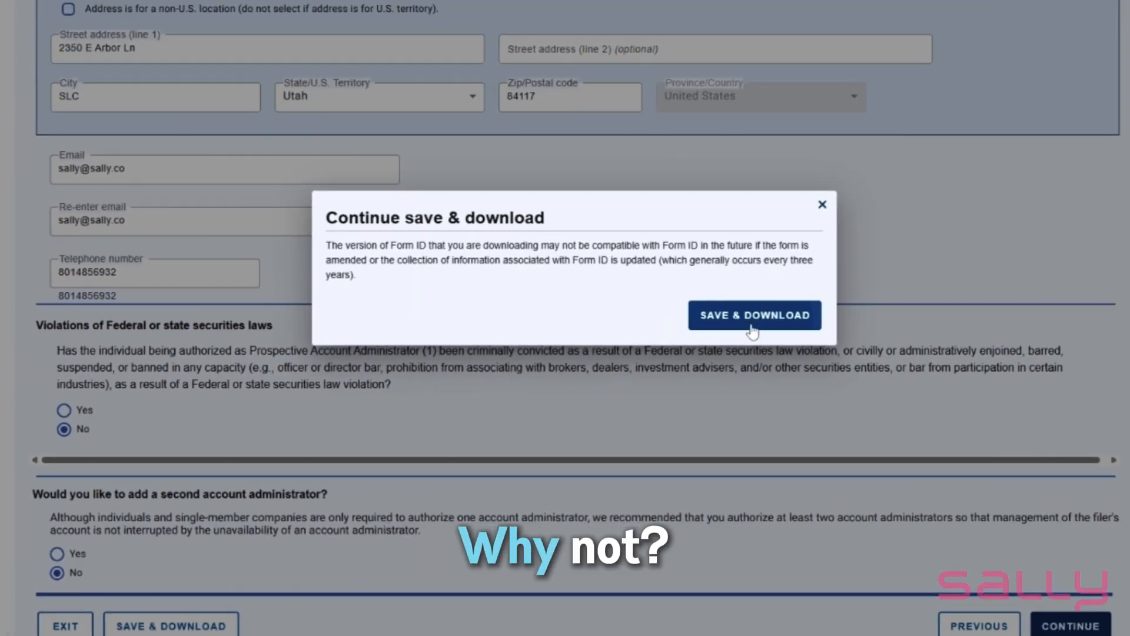
{"action": "left_click", "coordinate": [752, 318]}
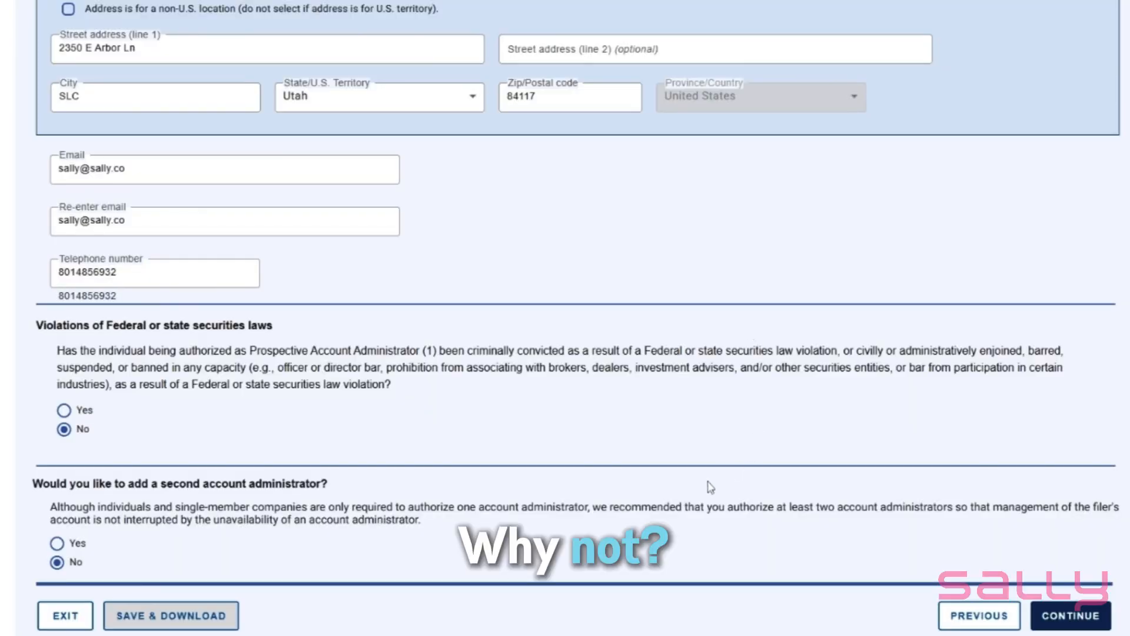
{"action": "left_click", "coordinate": [1067, 615]}
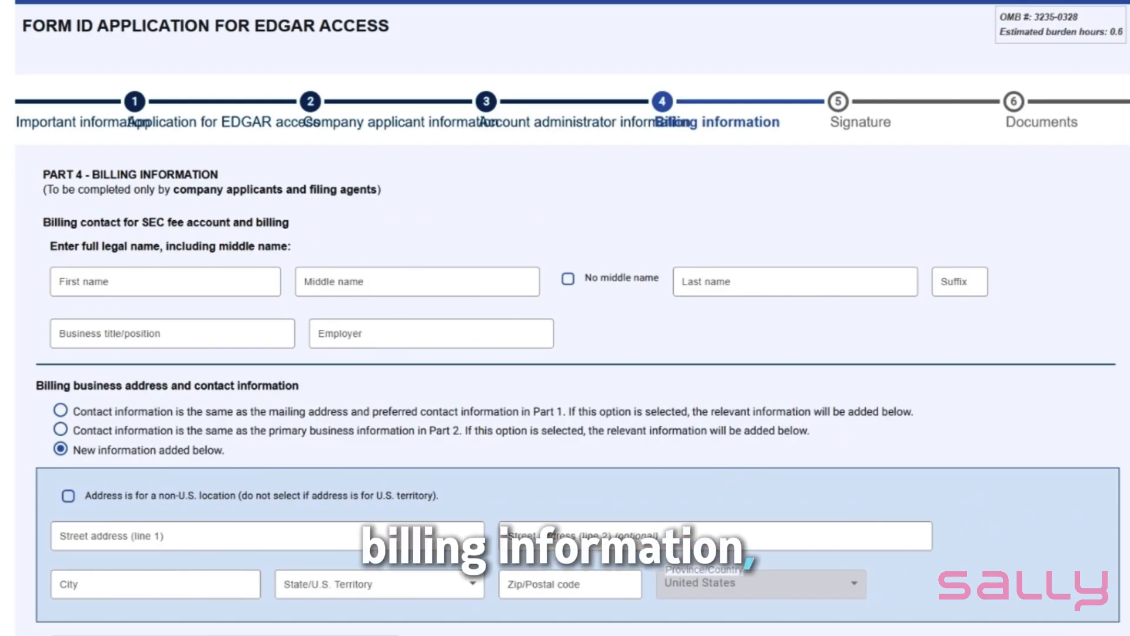
Mark the billing address and contact information as the same as the Part 1 mailing address and preferred contact information
{"action": "scroll", "coordinate": [677, 424], "scroll_direction": "down", "scroll_amount": 2}
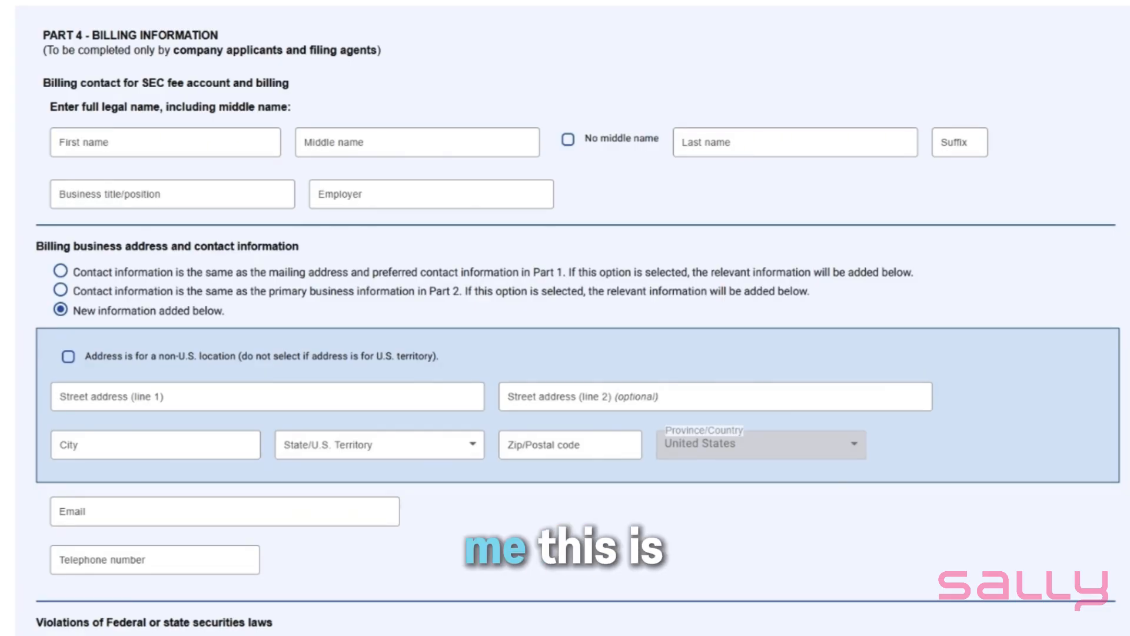
{"action": "scroll", "coordinate": [562, 566], "scroll_direction": "down", "scroll_amount": 2}
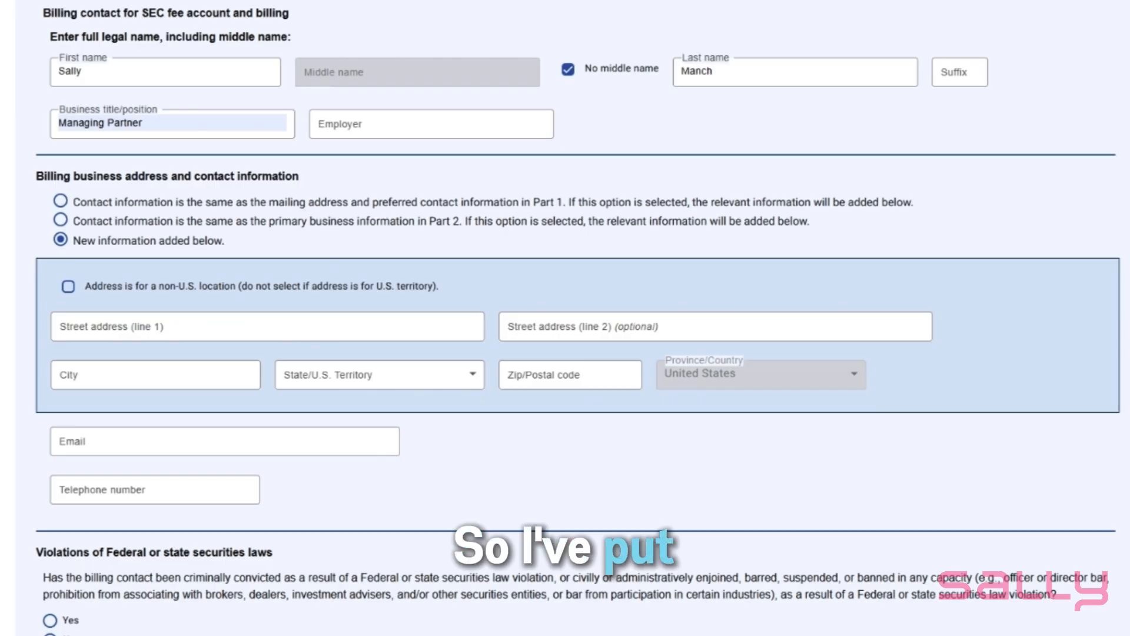
{"action": "left_click", "coordinate": [141, 201]}
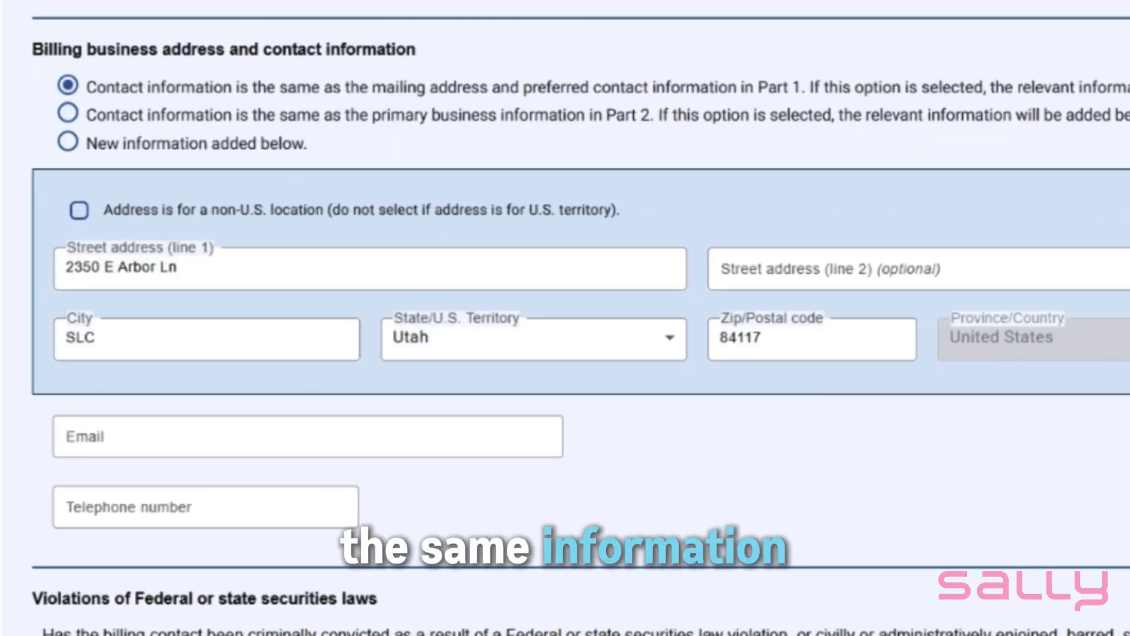
Enter the billing contact's e-mail and telephone number, and answer No to the securities law violations question
{"action": "scroll", "coordinate": [708, 273], "scroll_direction": "down", "scroll_amount": 2}
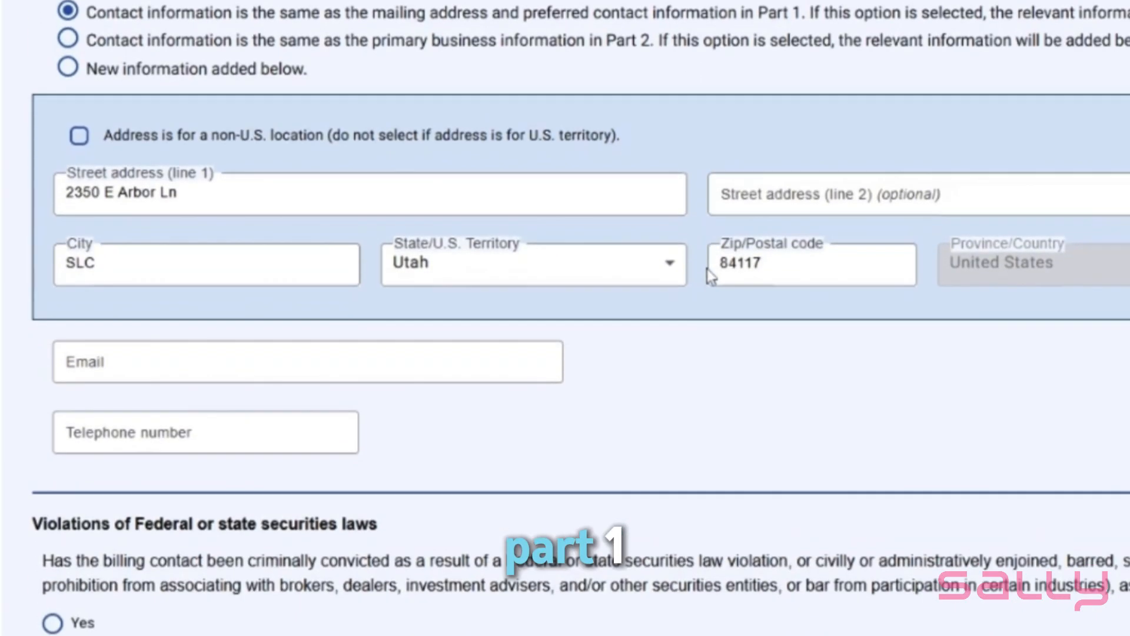
{"action": "left_click", "coordinate": [307, 316]}
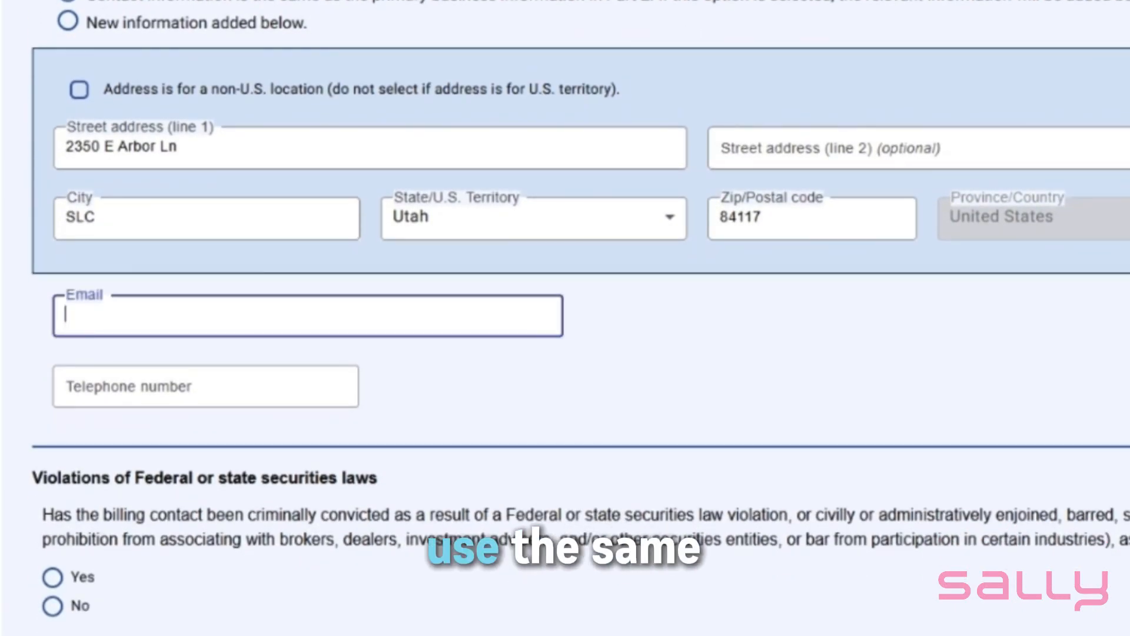
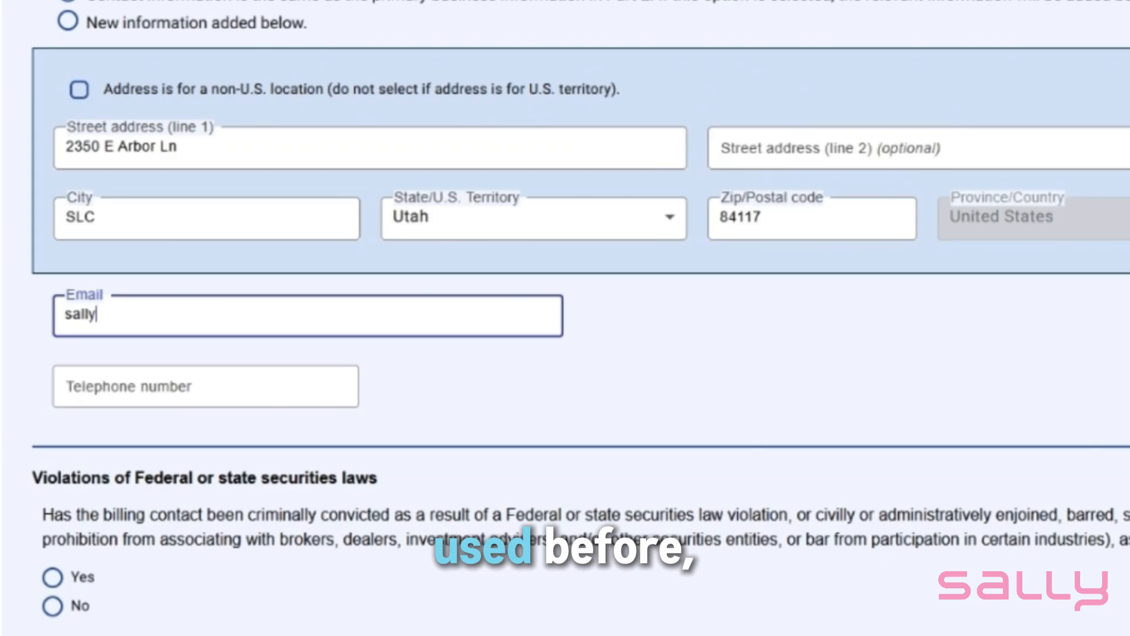
{"action": "key", "text": "Tab"}
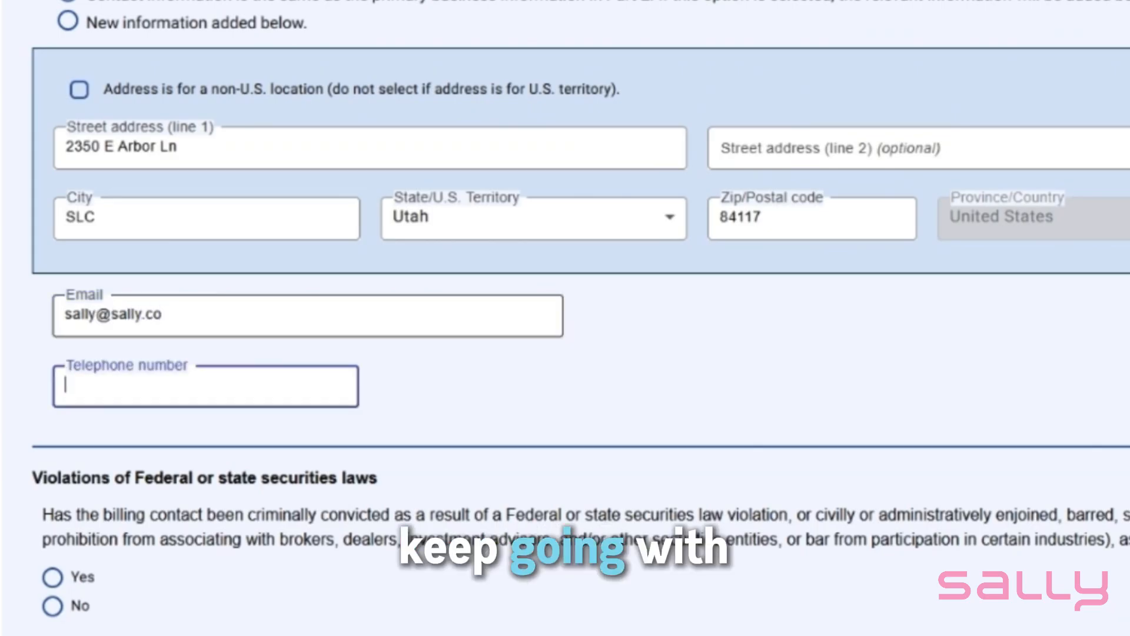
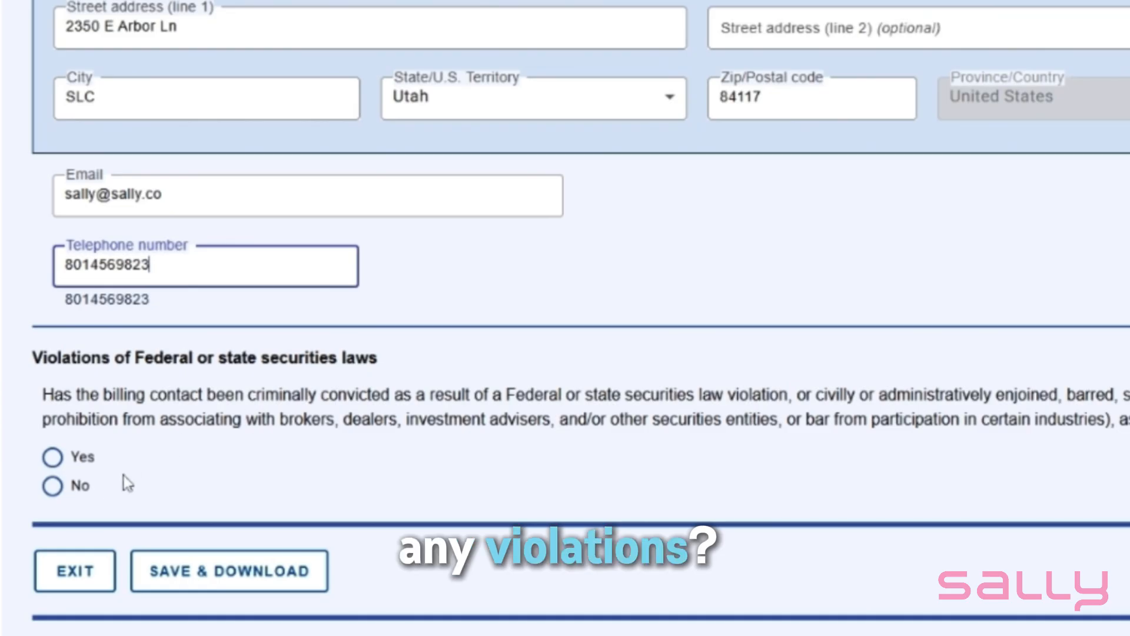
{"action": "left_click", "coordinate": [53, 486]}
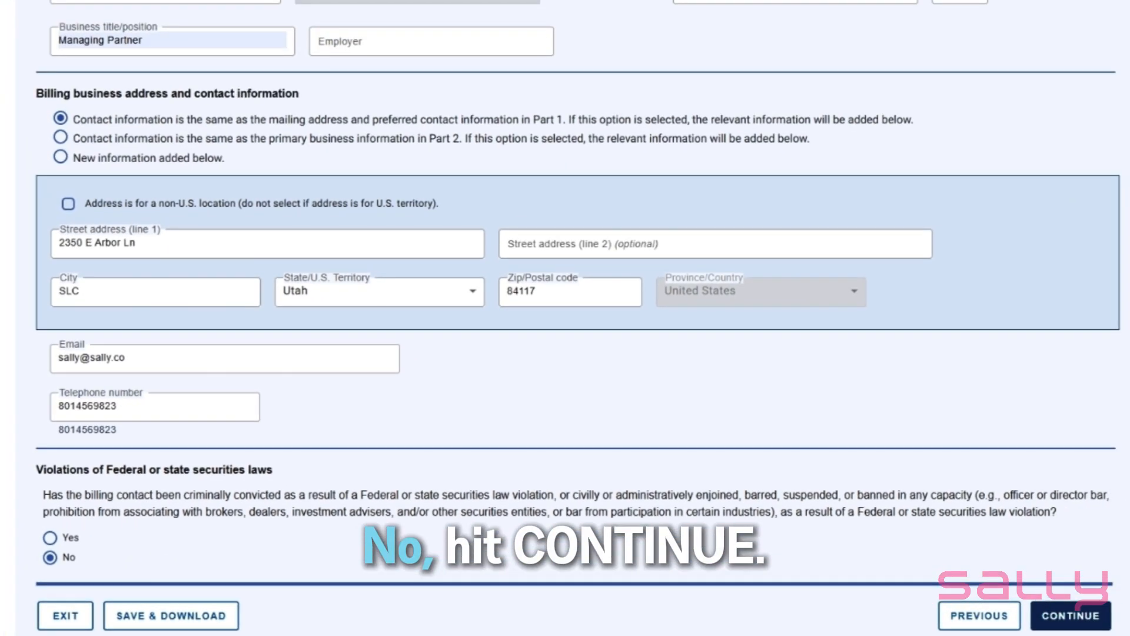
{"action": "left_click", "coordinate": [1082, 617]}
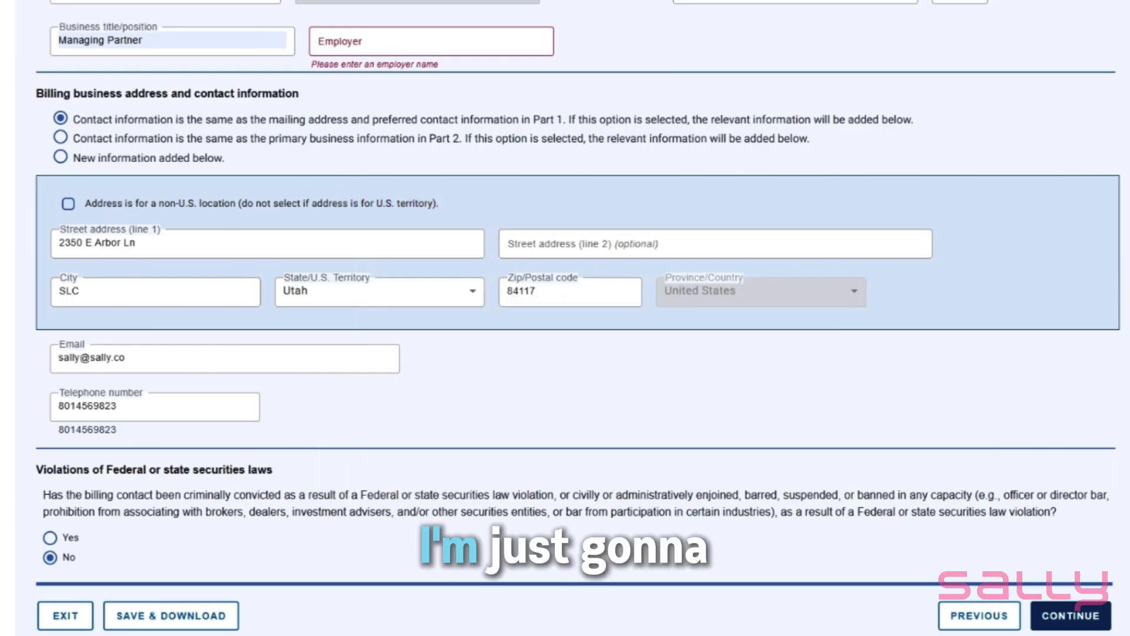
Set the billing contact's employer to Sally Management Company LLC and continue to the Part 5 signature section
{"action": "left_click", "coordinate": [431, 42]}
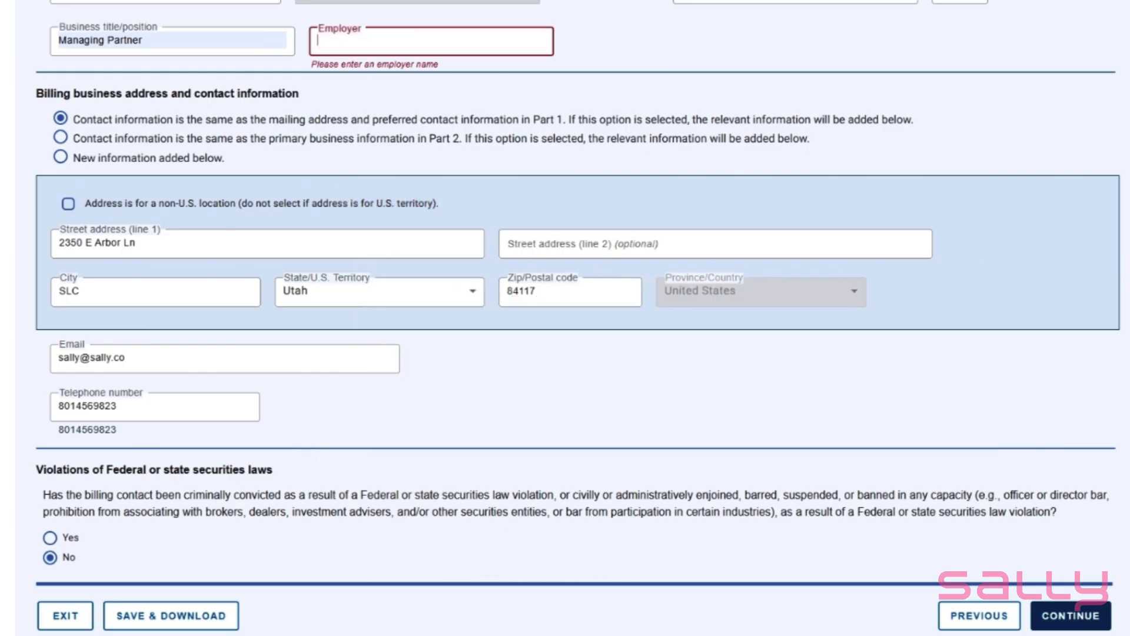
{"action": "type", "text": "Sally"}
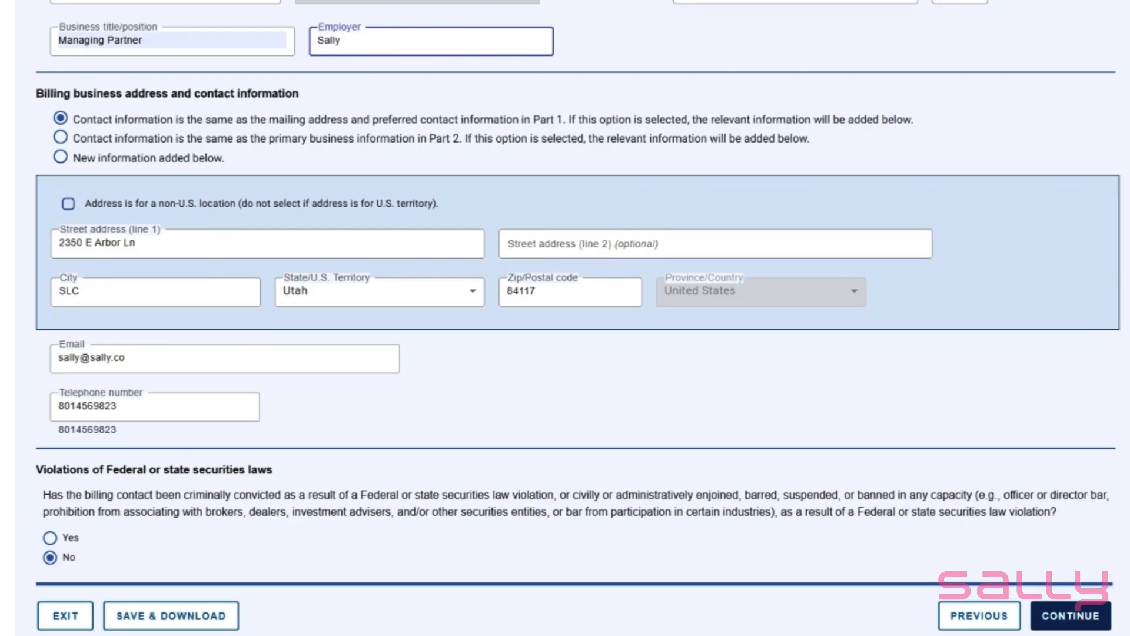
{"action": "type", "text": " Management Company LLC"}
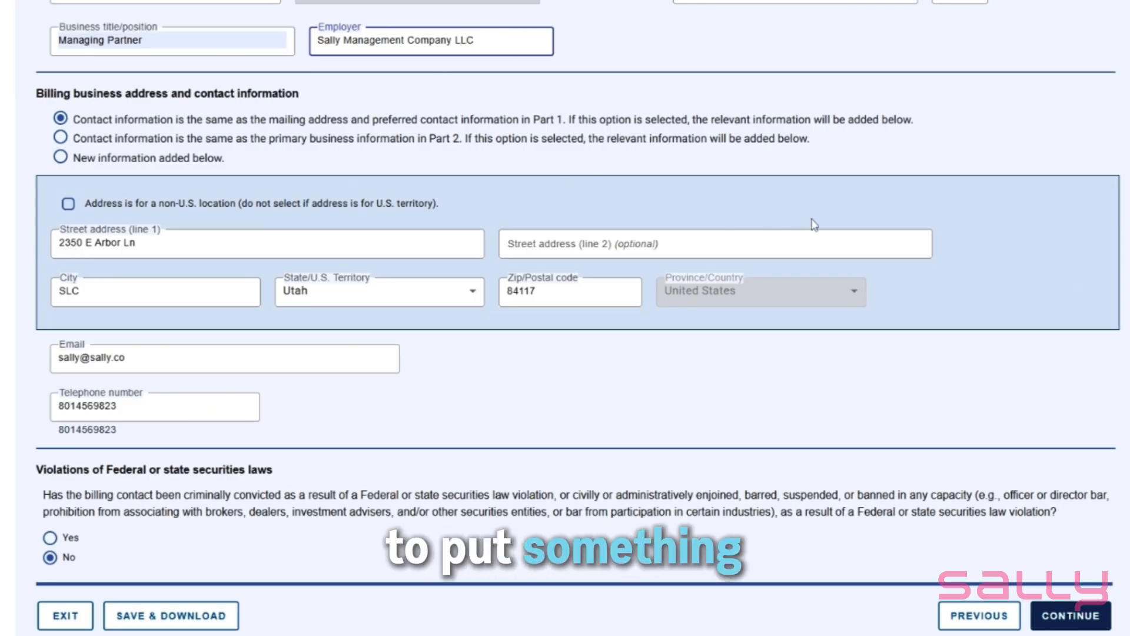
{"action": "left_click", "coordinate": [1061, 616]}
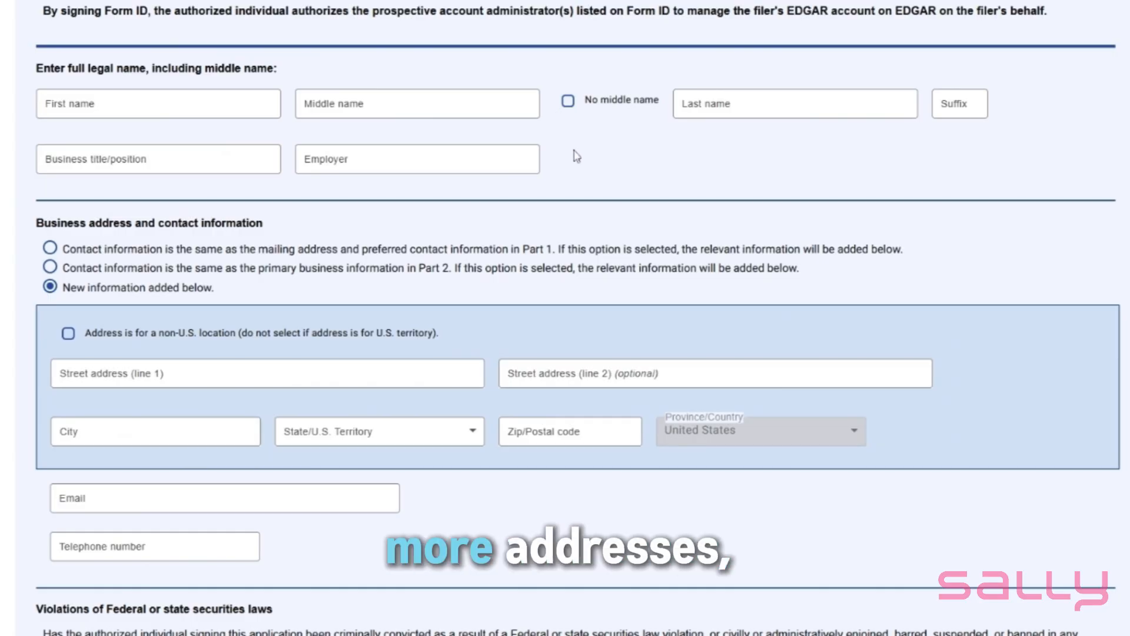
Enter the signer's name, title Managing Partner and employer Sally Management Company LLC, and mark the contact information as the same as Part 1
{"action": "scroll", "coordinate": [615, 242], "scroll_direction": "down", "scroll_amount": 2}
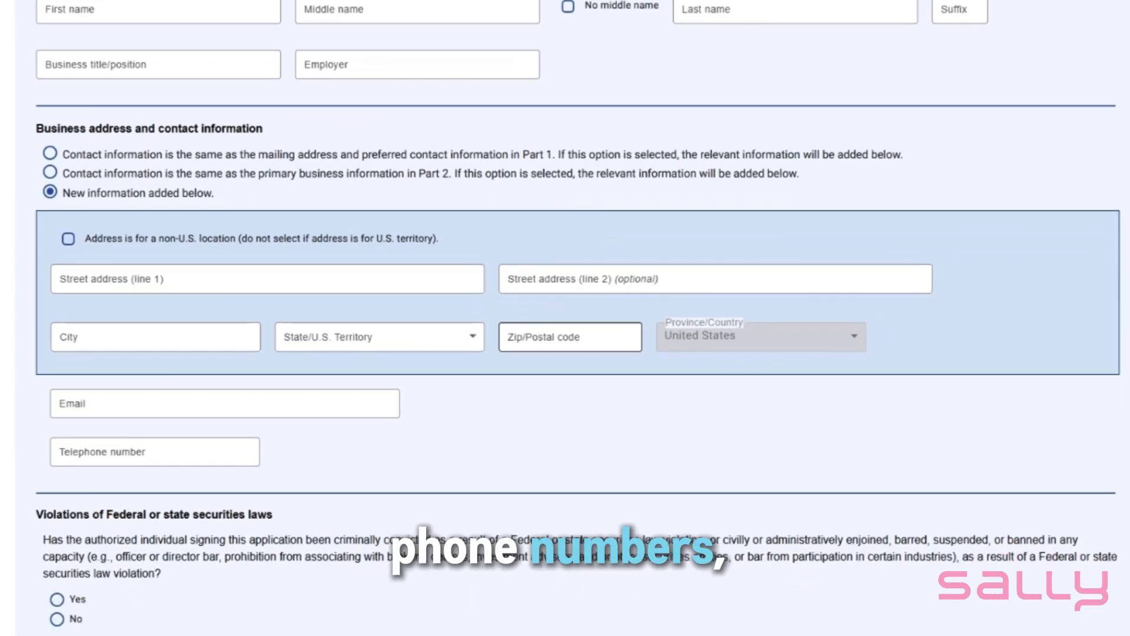
{"action": "scroll", "coordinate": [546, 435], "scroll_direction": "down", "scroll_amount": 1}
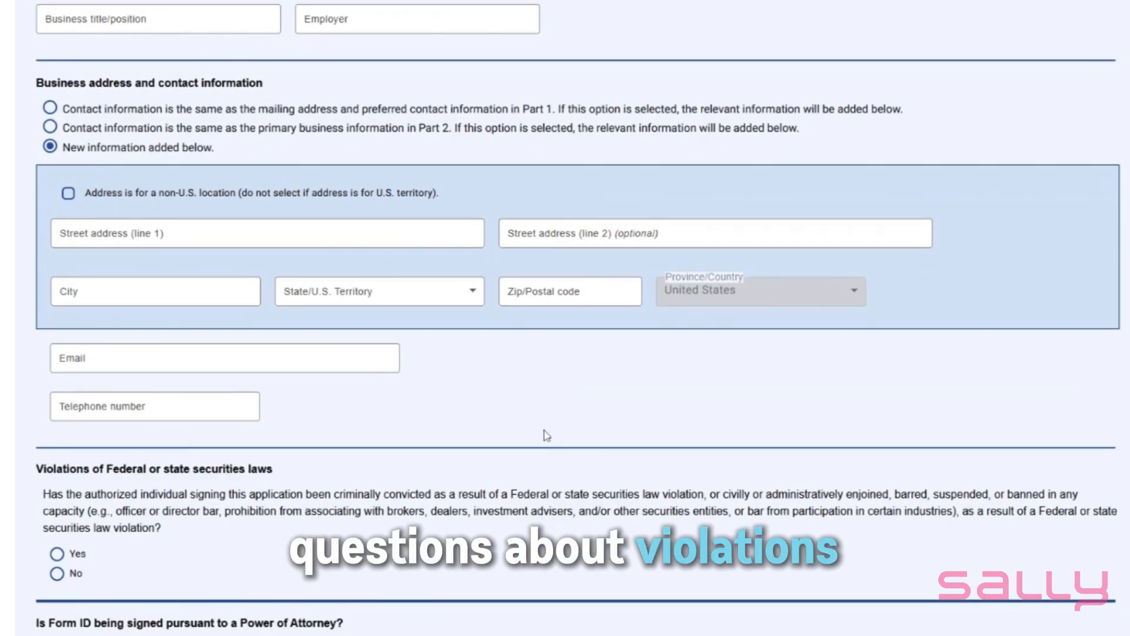
{"action": "scroll", "coordinate": [546, 436], "scroll_direction": "up", "scroll_amount": 2}
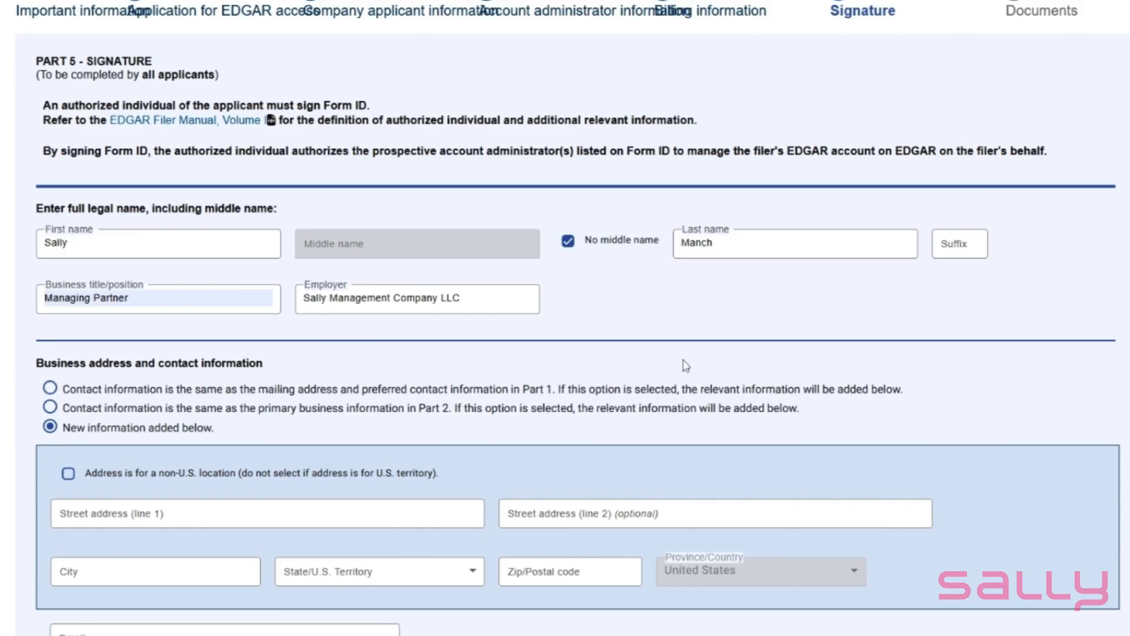
{"action": "left_click", "coordinate": [52, 390]}
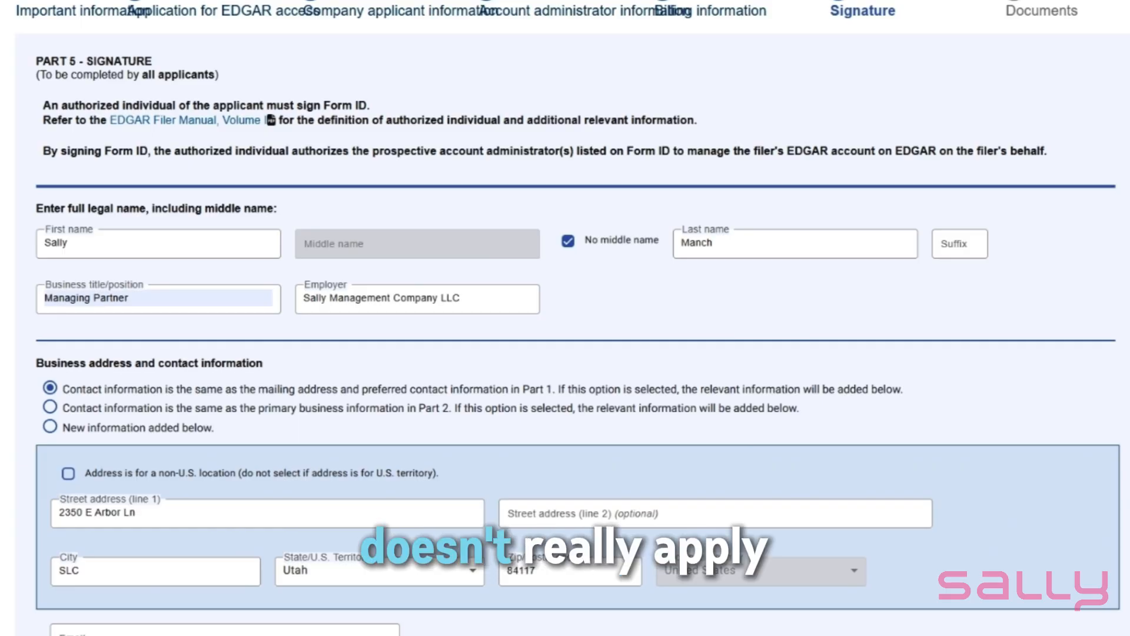
Enter the signer's e-mail address and telephone number in the Part 5 contact information
{"action": "scroll", "coordinate": [598, 339], "scroll_direction": "down", "scroll_amount": 1}
{"action": "scroll", "coordinate": [601, 344], "scroll_direction": "down", "scroll_amount": 2}
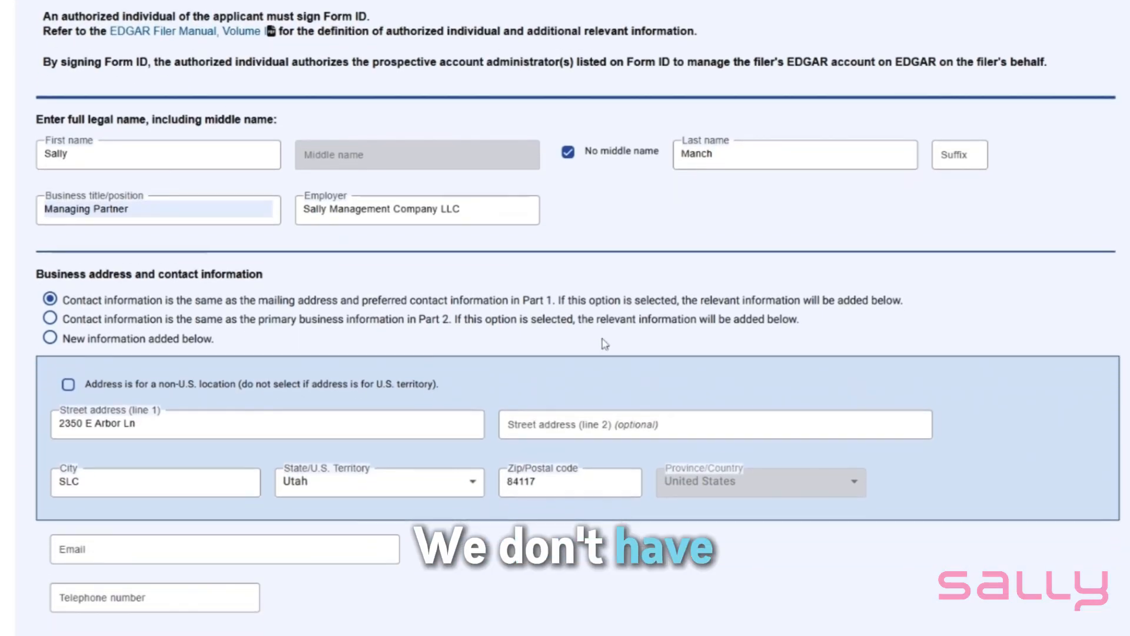
{"action": "scroll", "coordinate": [610, 346], "scroll_direction": "down", "scroll_amount": 3}
{"action": "scroll", "coordinate": [612, 345], "scroll_direction": "down", "scroll_amount": 1}
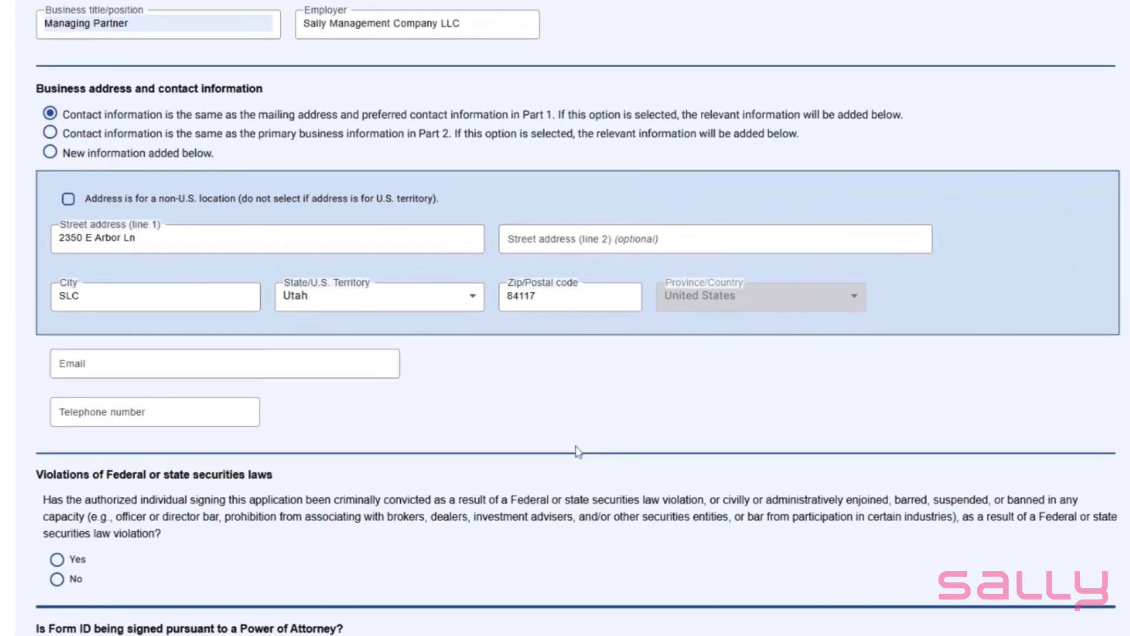
{"action": "scroll", "coordinate": [580, 453], "scroll_direction": "down", "scroll_amount": 1}
{"action": "scroll", "coordinate": [481, 462], "scroll_direction": "down", "scroll_amount": 1}
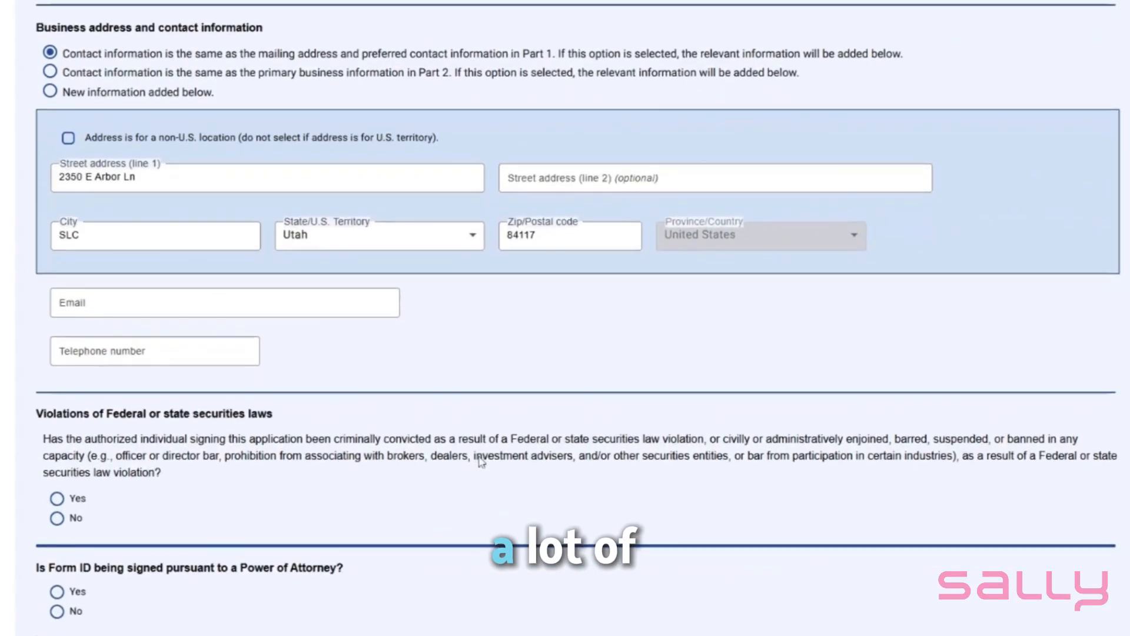
{"action": "scroll", "coordinate": [480, 462], "scroll_direction": "down", "scroll_amount": 1}
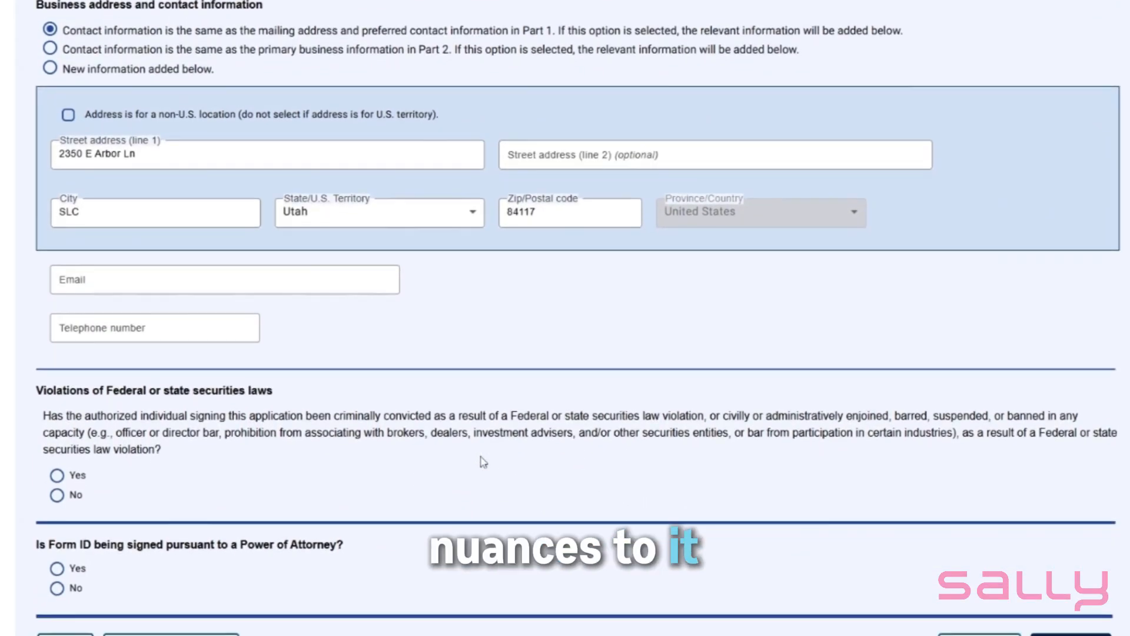
{"action": "left_click", "coordinate": [225, 247]}
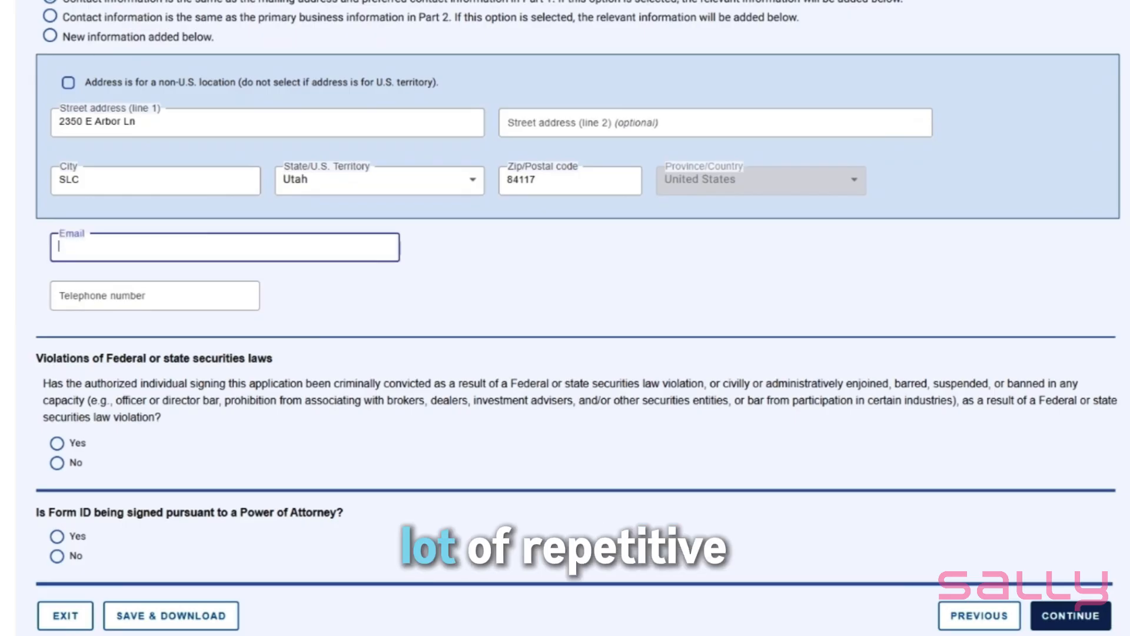
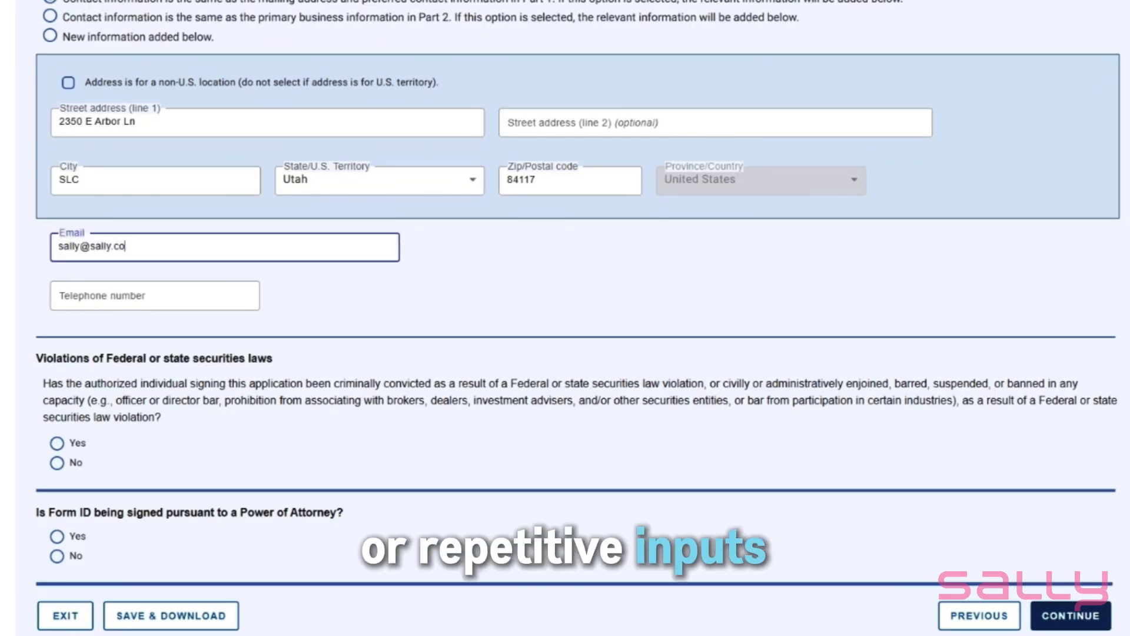
{"action": "key", "text": "Tab"}
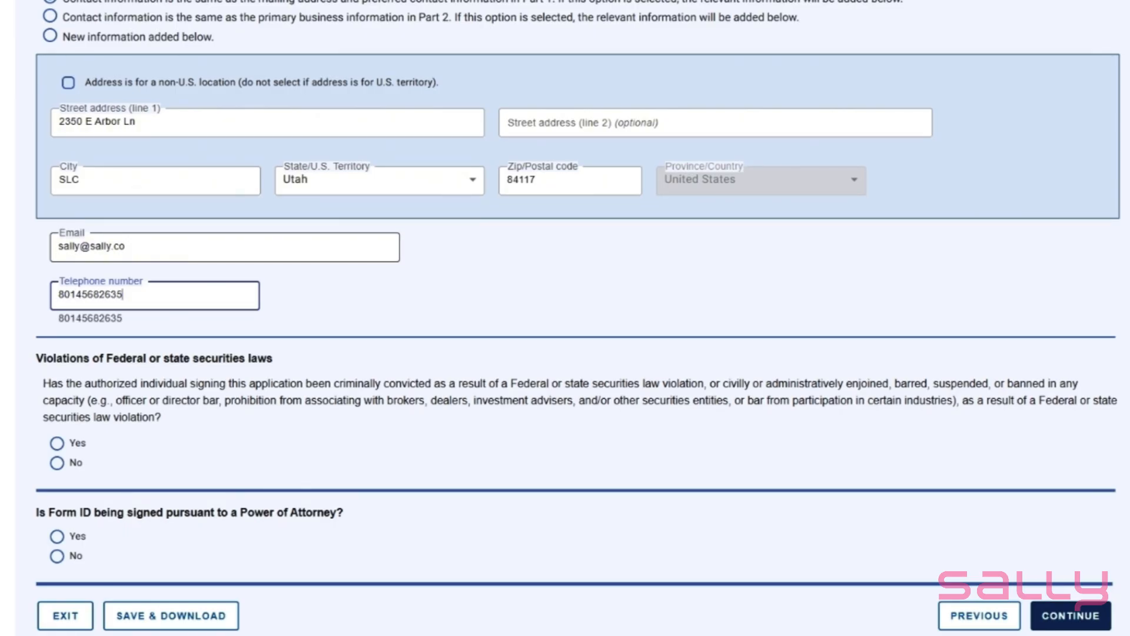
Remove the telephone number's extra last digit, answer No to the securities law violations and Power of Attorney questions, and continue to Part 6
{"action": "left_click", "coordinate": [63, 466]}
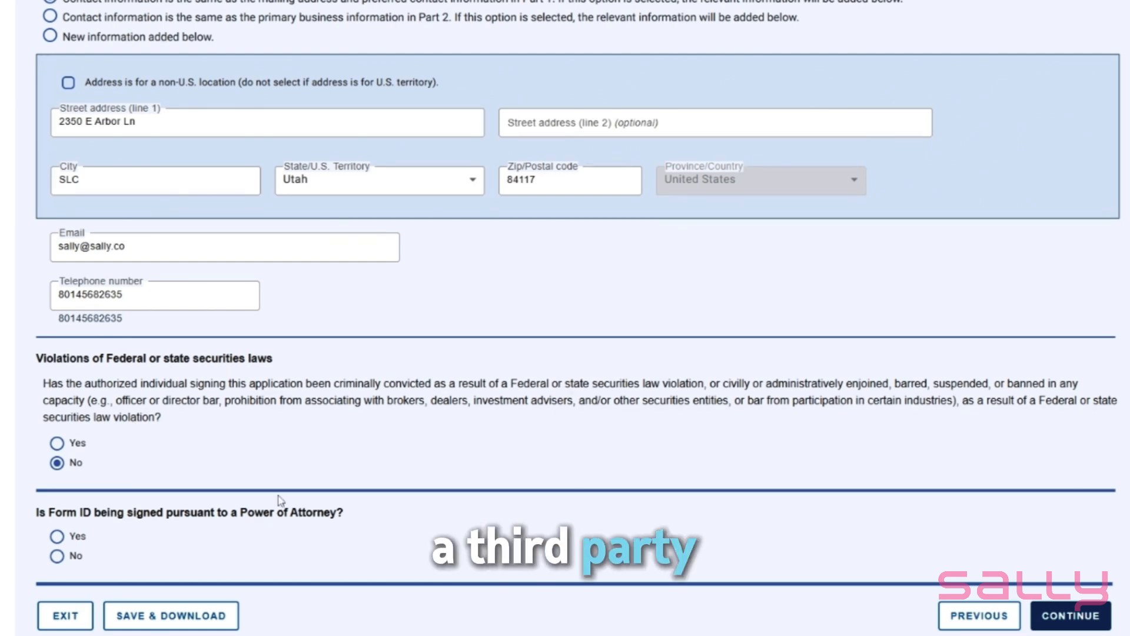
{"action": "key", "text": "BackSpace"}
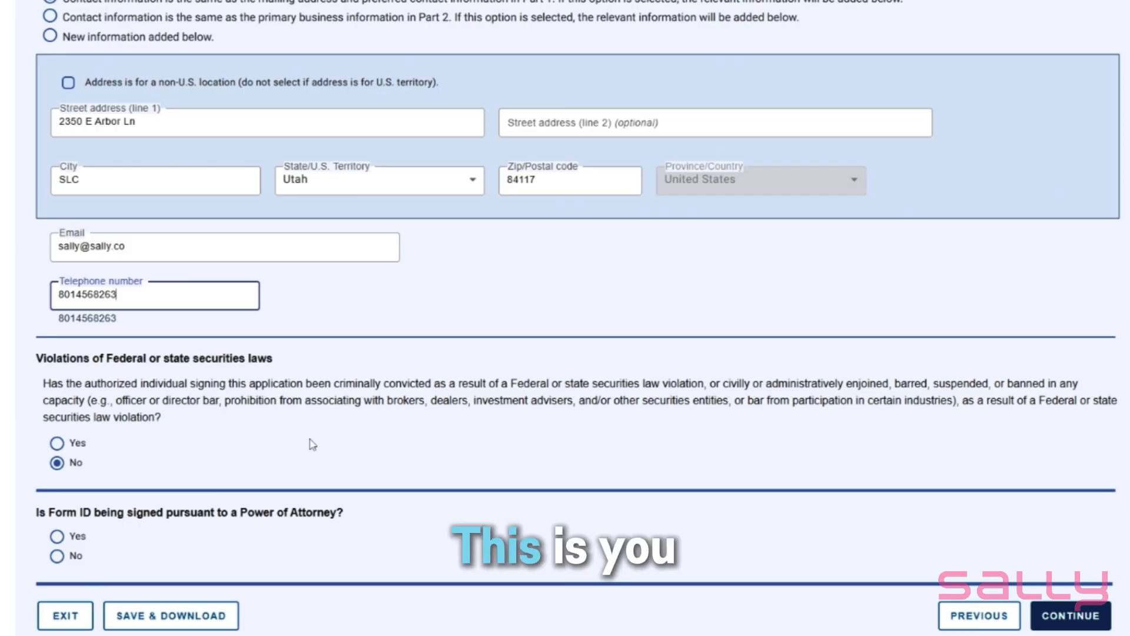
{"action": "left_click", "coordinate": [59, 557]}
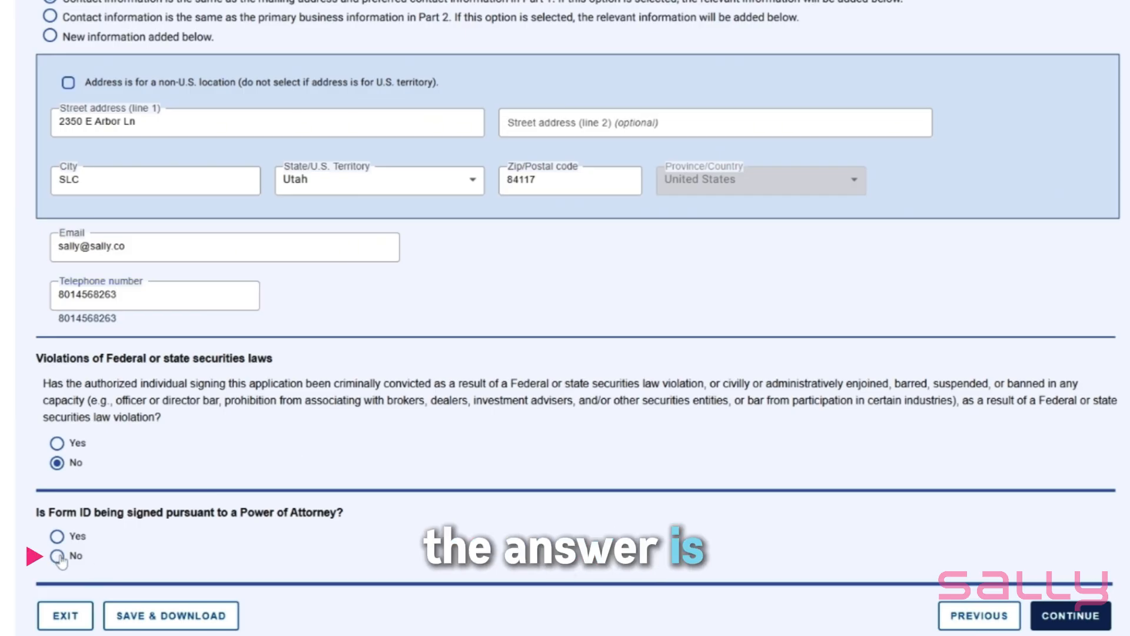
{"action": "left_click", "coordinate": [1070, 615]}
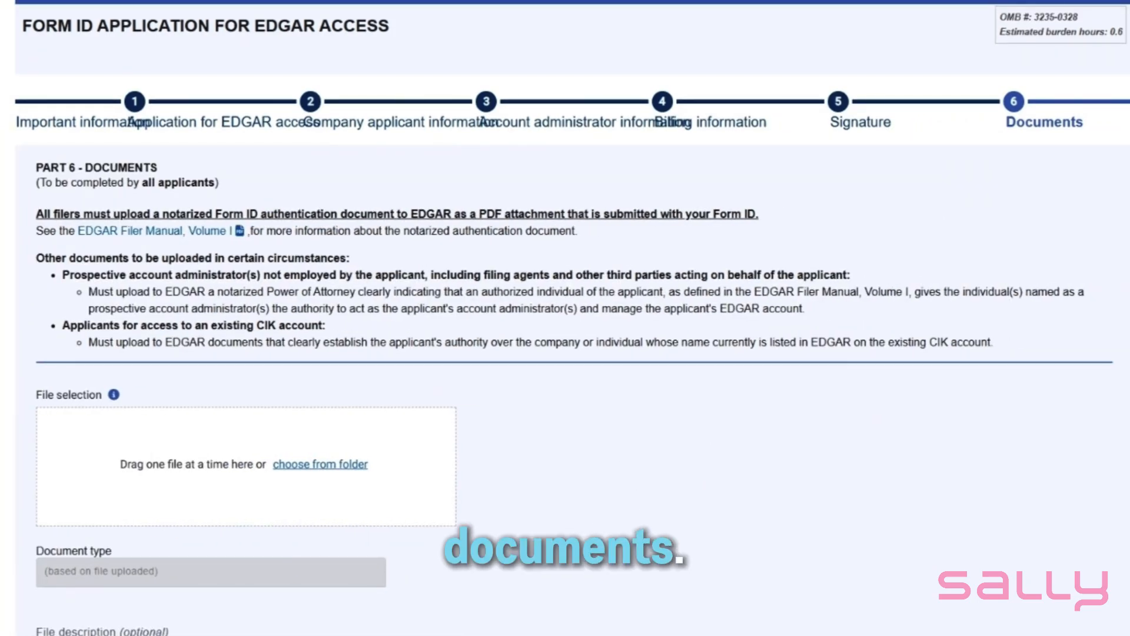
Save and download the application's progress from the Part 6 documents section, and open the final review of the form
{"action": "scroll", "coordinate": [709, 435], "scroll_direction": "down", "scroll_amount": 1}
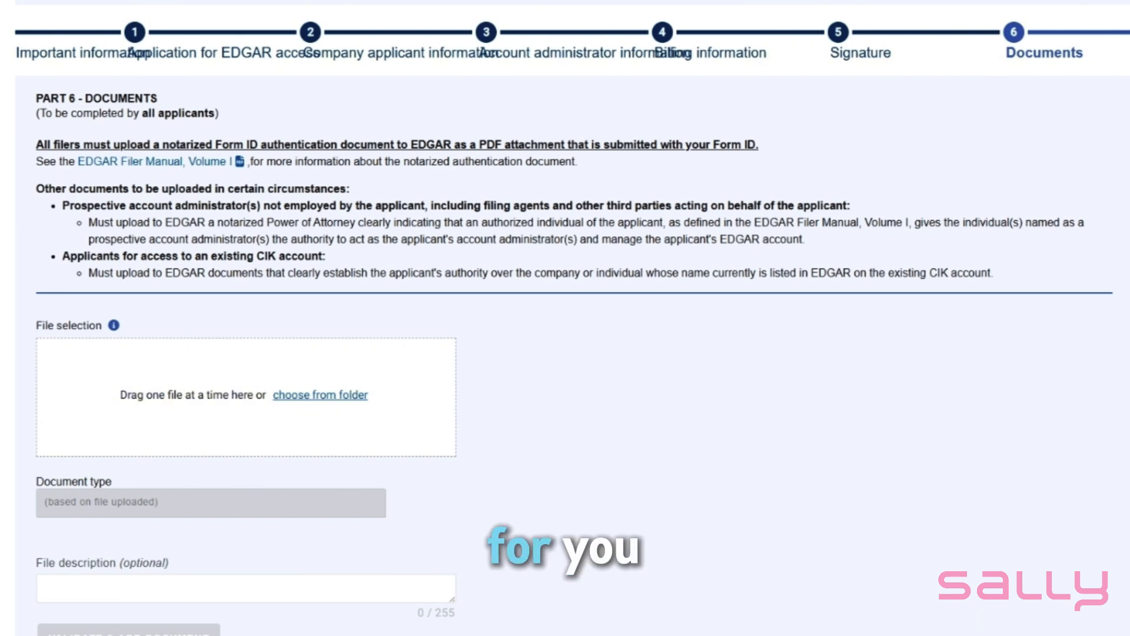
{"action": "scroll", "coordinate": [599, 229], "scroll_direction": "down", "scroll_amount": 3}
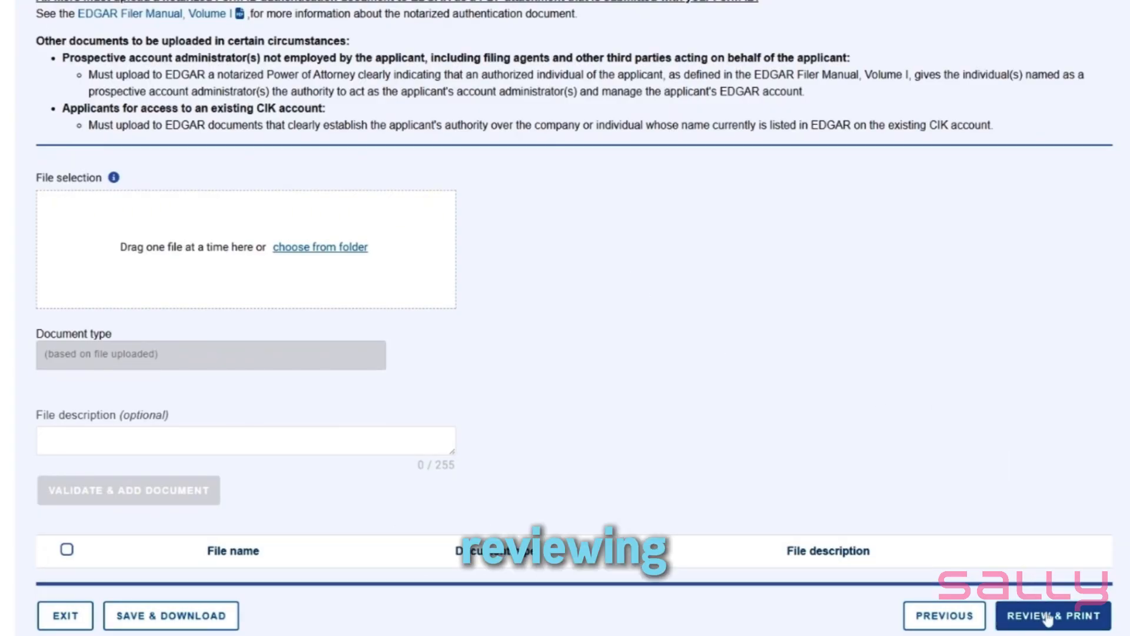
{"action": "scroll", "coordinate": [807, 334], "scroll_direction": "up", "scroll_amount": 1}
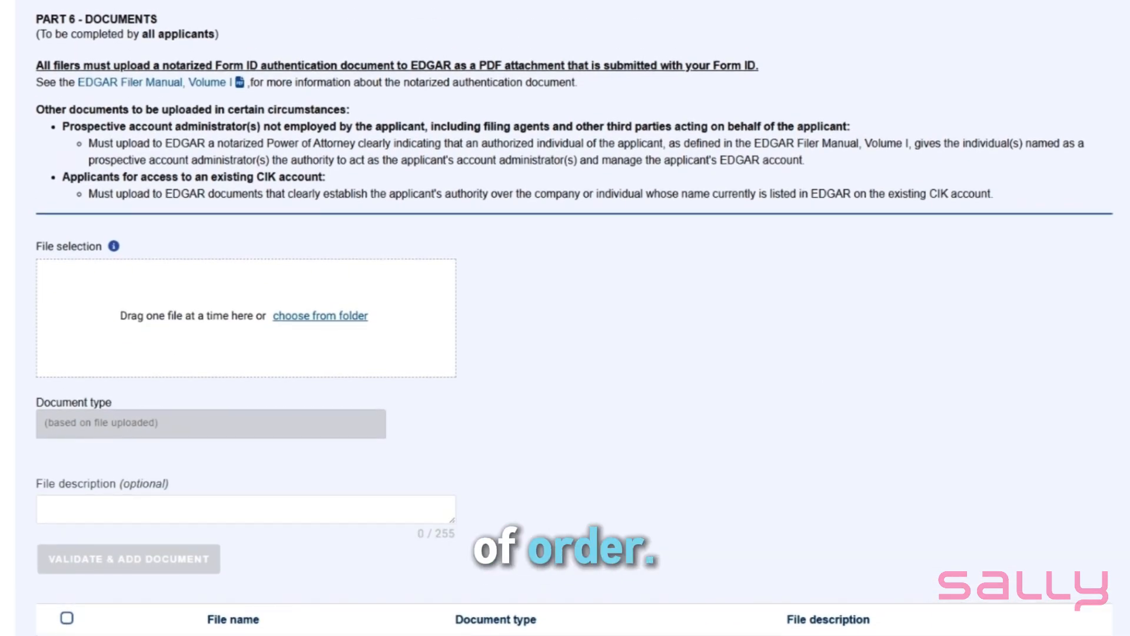
{"action": "scroll", "coordinate": [806, 334], "scroll_direction": "down", "scroll_amount": 1}
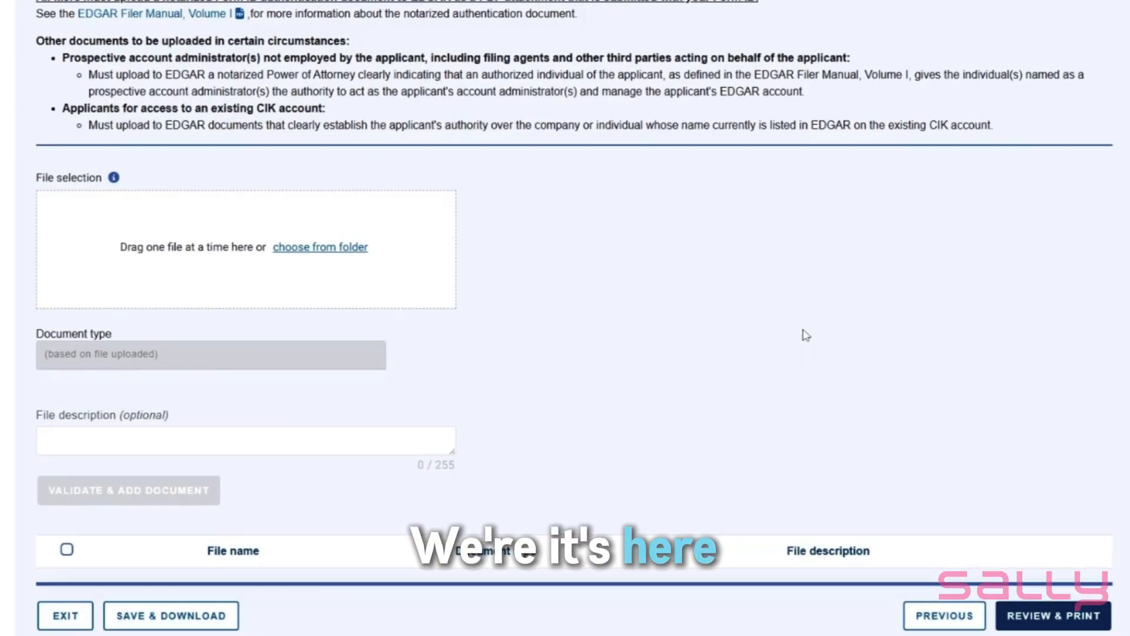
{"action": "left_click", "coordinate": [160, 616]}
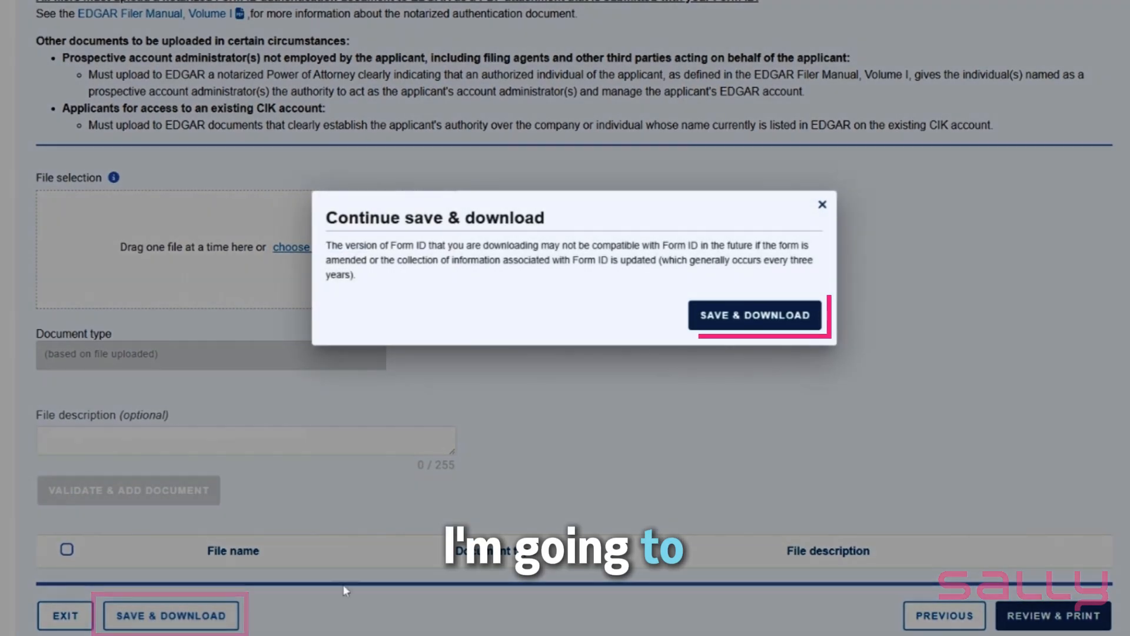
{"action": "left_click", "coordinate": [751, 324]}
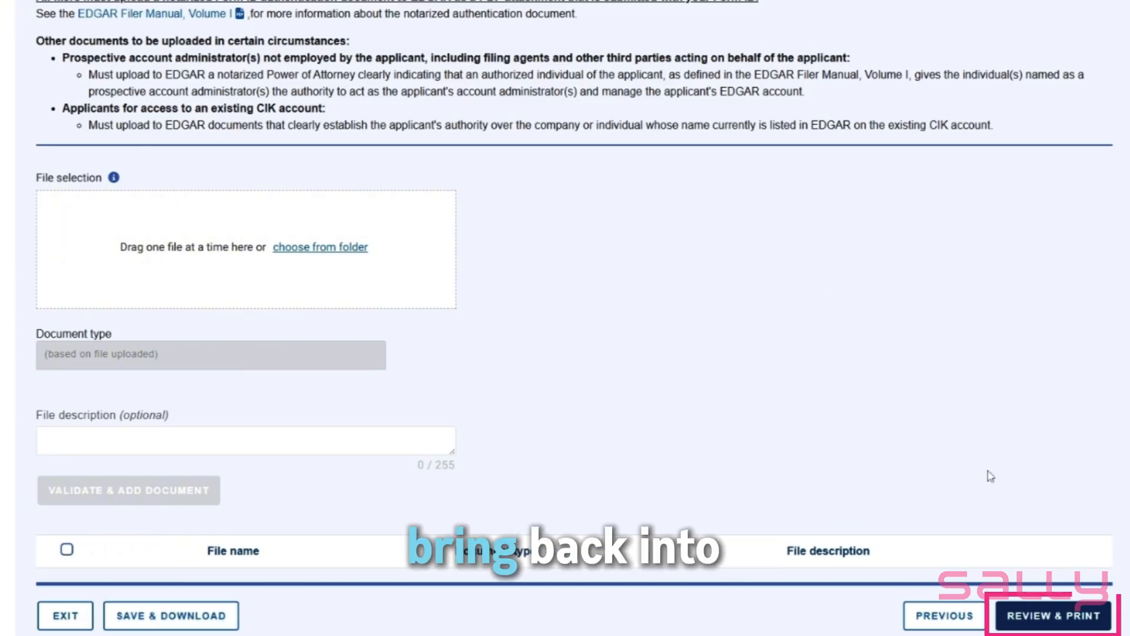
{"action": "left_click", "coordinate": [1037, 616]}
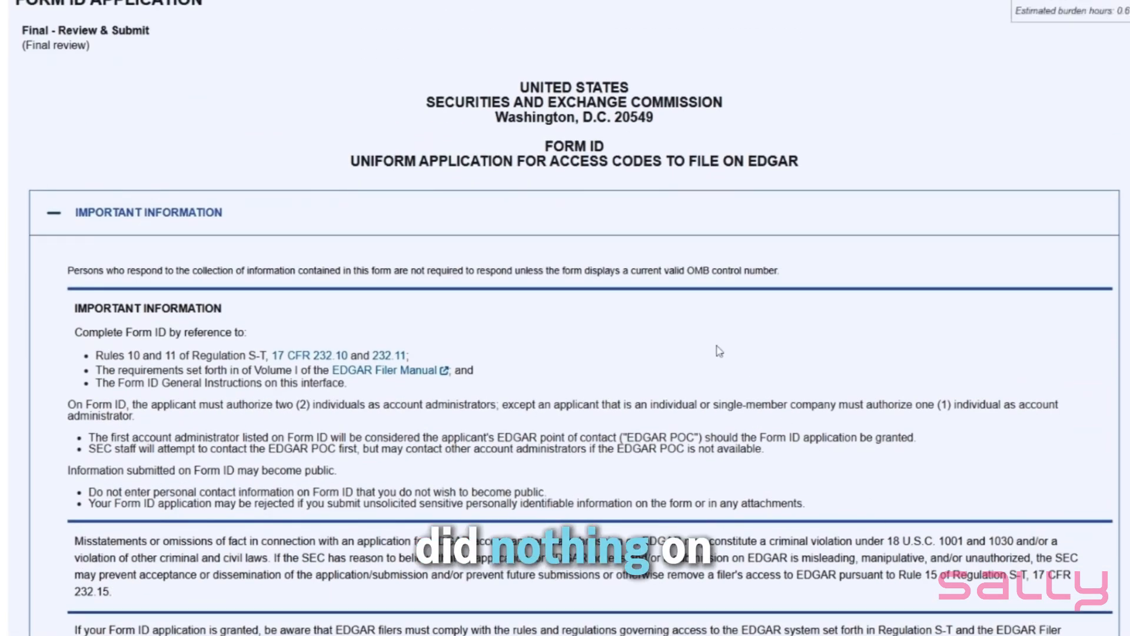
Review the important information, Part 1 application details and Part 2 company applicant information in the final review
{"action": "scroll", "coordinate": [719, 352], "scroll_direction": "down", "scroll_amount": 8}
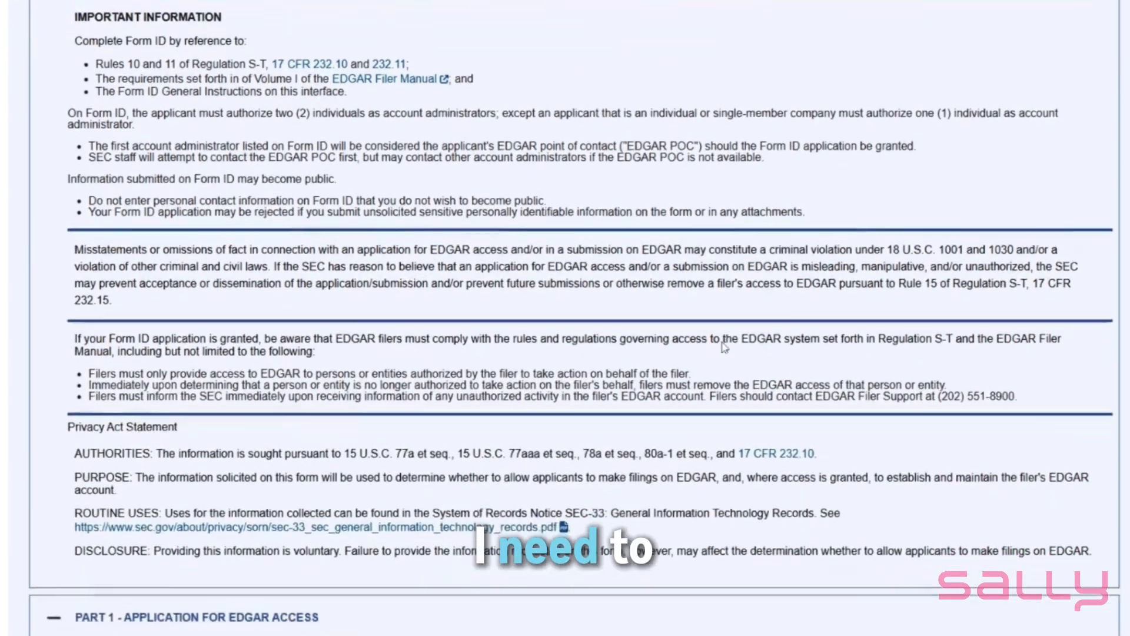
{"action": "scroll", "coordinate": [724, 347], "scroll_direction": "down", "scroll_amount": 1}
{"action": "scroll", "coordinate": [730, 342], "scroll_direction": "up", "scroll_amount": 5}
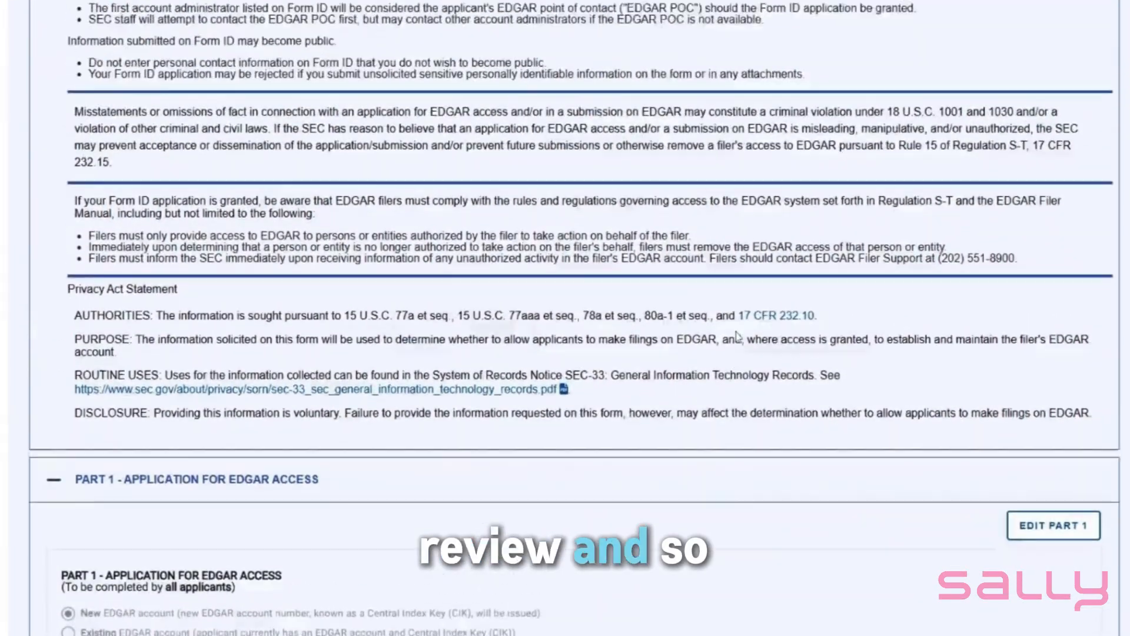
{"action": "scroll", "coordinate": [738, 333], "scroll_direction": "up", "scroll_amount": 1}
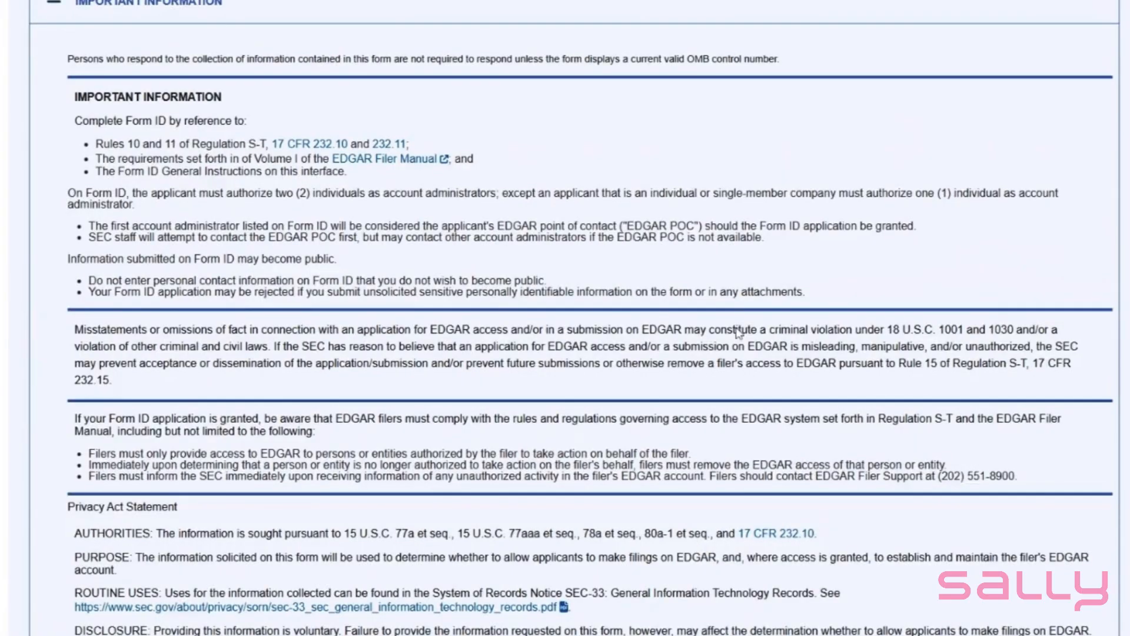
{"action": "scroll", "coordinate": [739, 333], "scroll_direction": "down", "scroll_amount": 8}
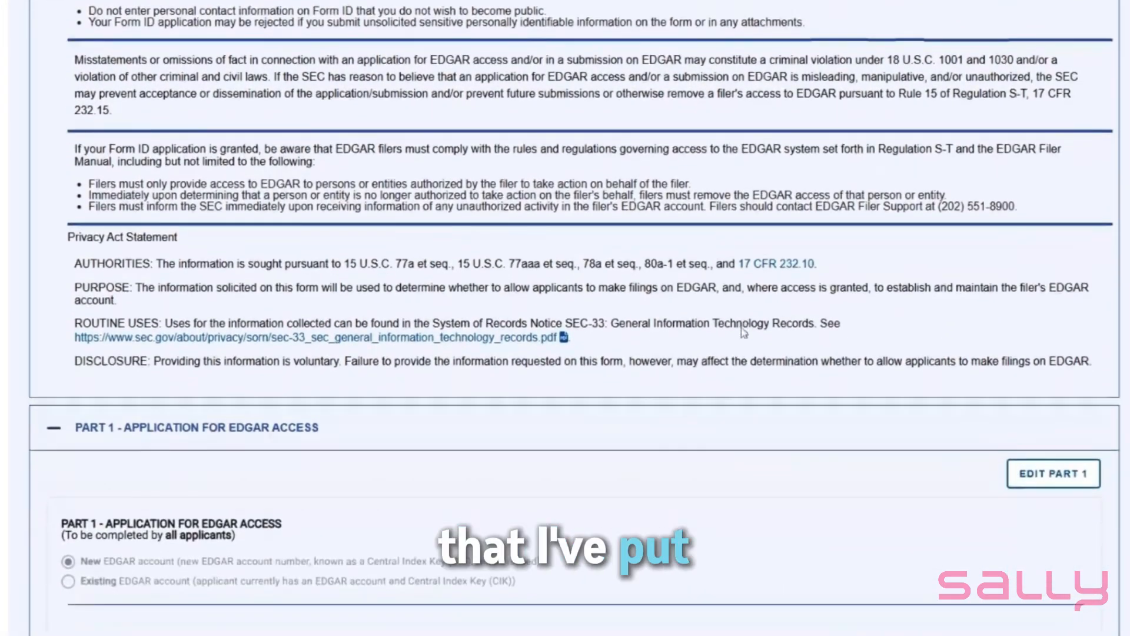
{"action": "scroll", "coordinate": [742, 336], "scroll_direction": "down", "scroll_amount": 4}
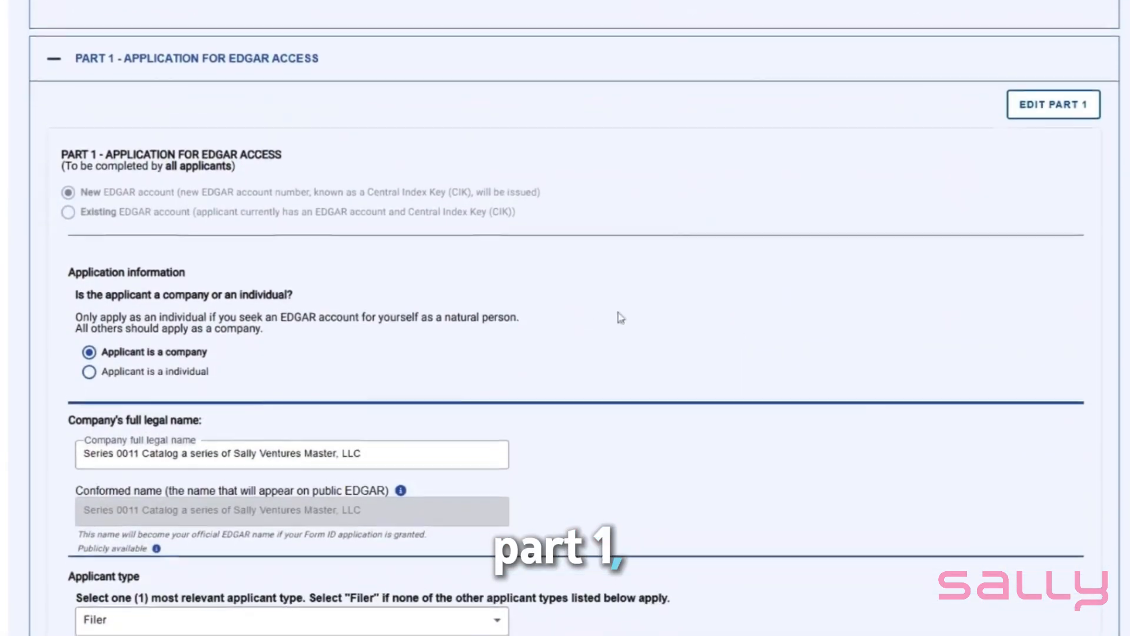
{"action": "scroll", "coordinate": [461, 219], "scroll_direction": "down", "scroll_amount": 5}
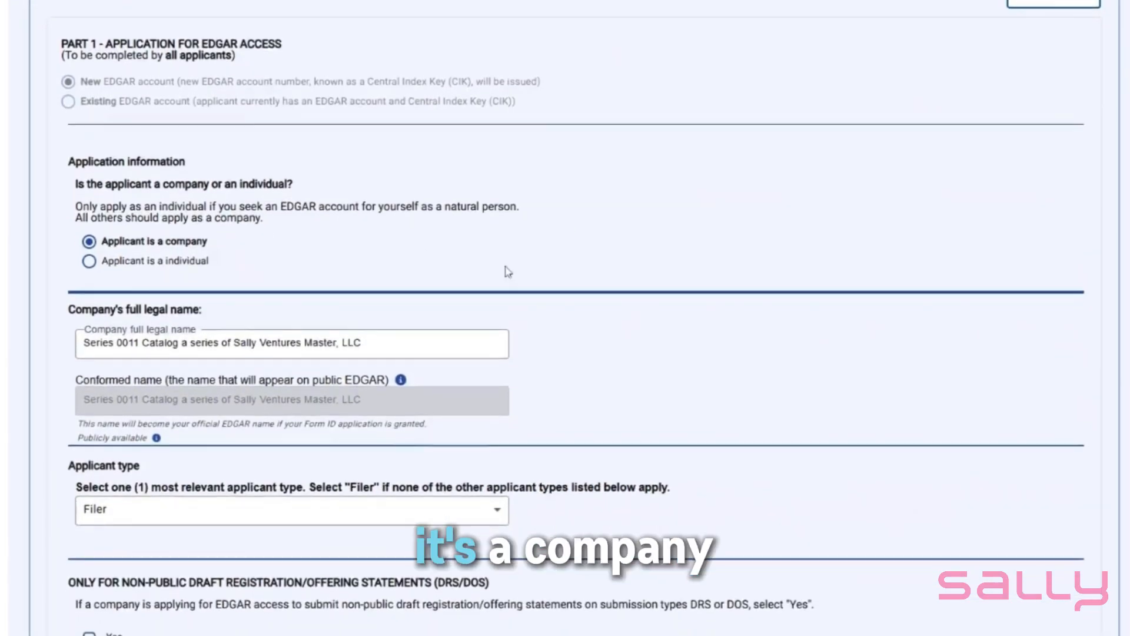
{"action": "scroll", "coordinate": [399, 164], "scroll_direction": "down", "scroll_amount": 5}
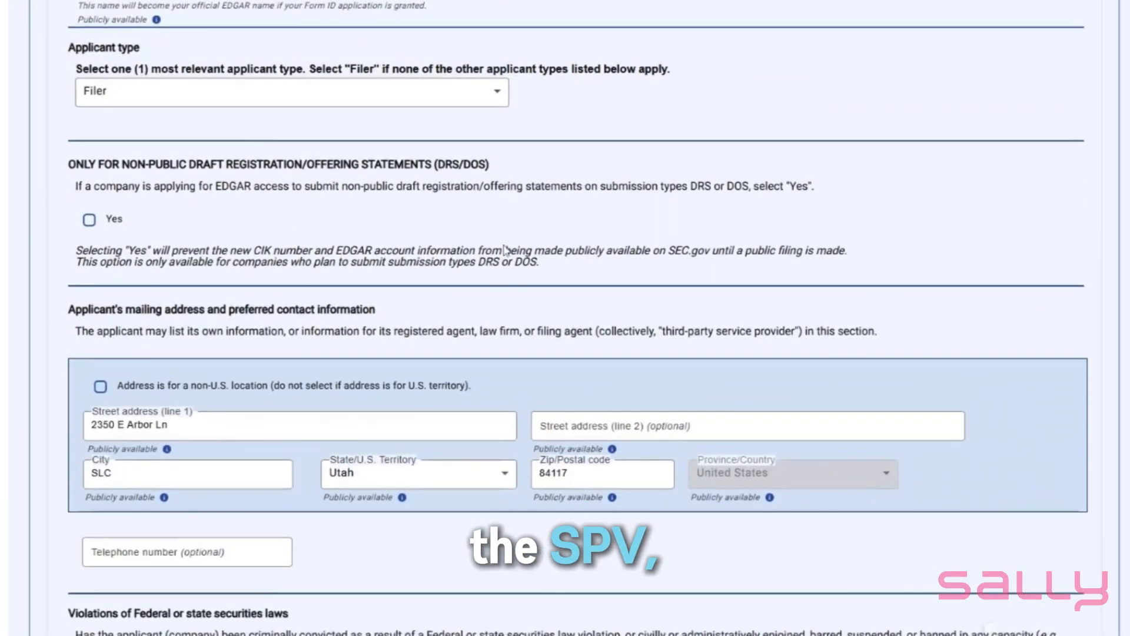
{"action": "scroll", "coordinate": [510, 256], "scroll_direction": "down", "scroll_amount": 8}
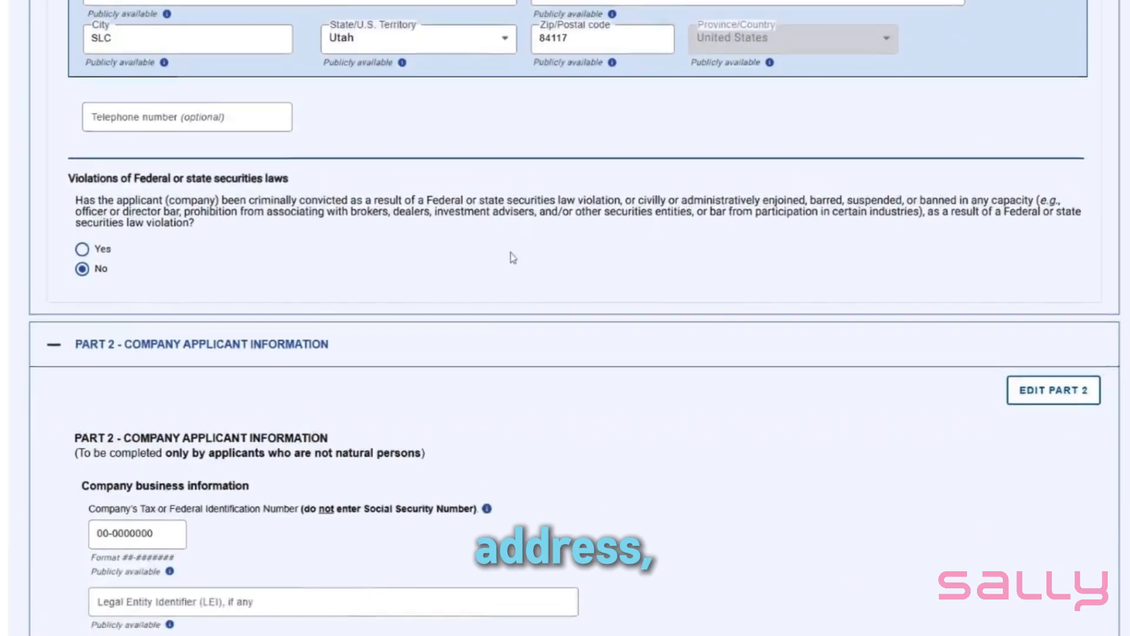
{"action": "scroll", "coordinate": [514, 257], "scroll_direction": "down", "scroll_amount": 7}
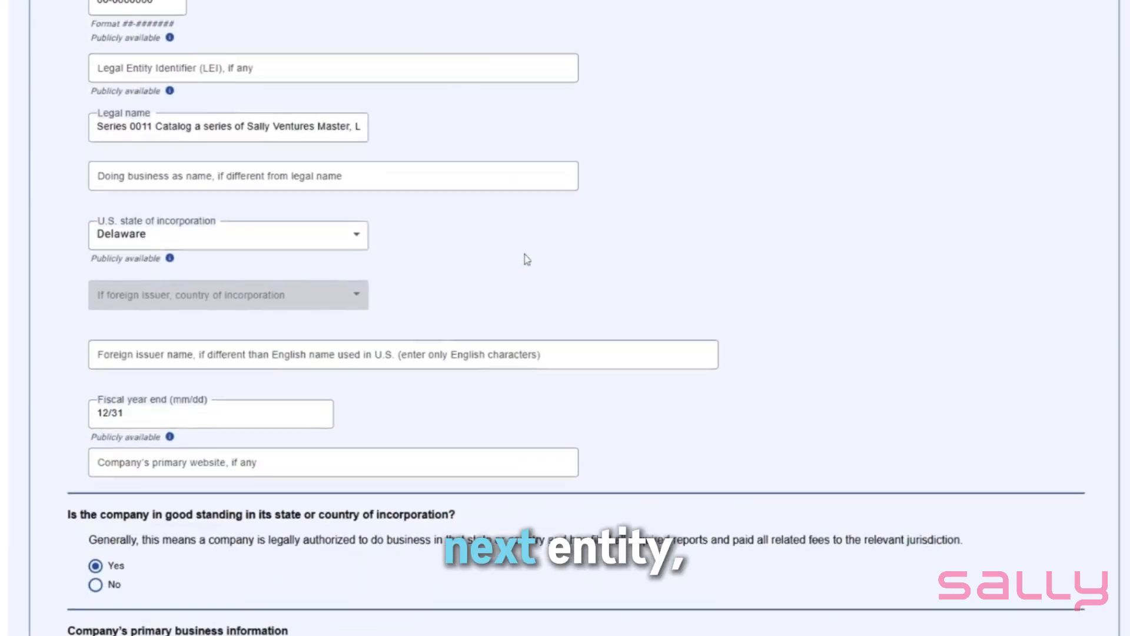
{"action": "scroll", "coordinate": [529, 259], "scroll_direction": "down", "scroll_amount": 5}
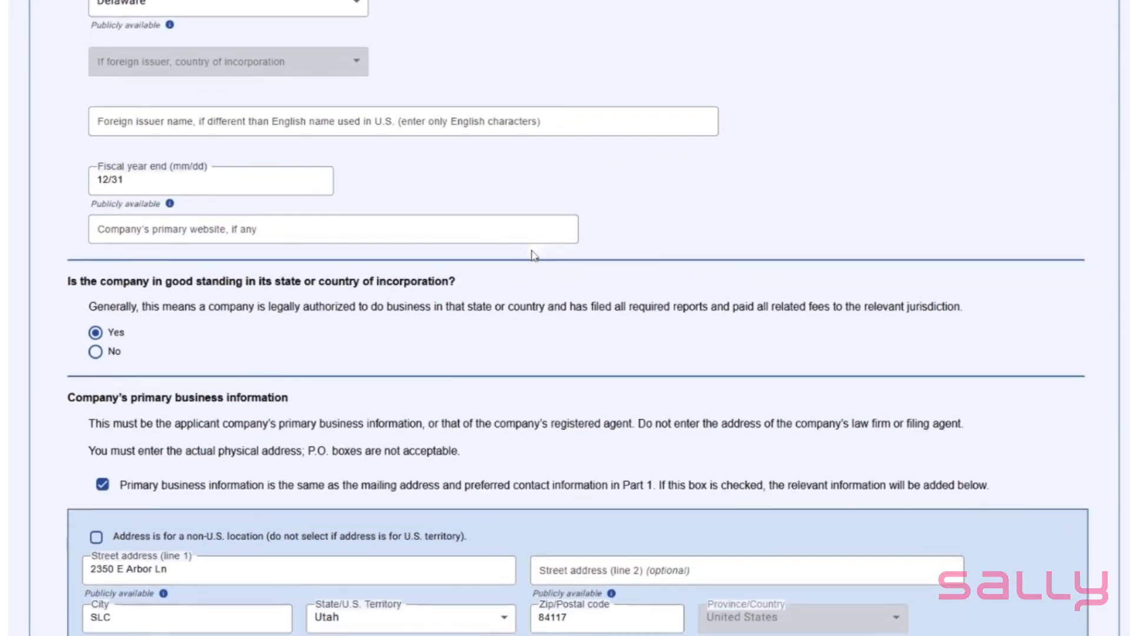
{"action": "scroll", "coordinate": [536, 255], "scroll_direction": "down", "scroll_amount": 9}
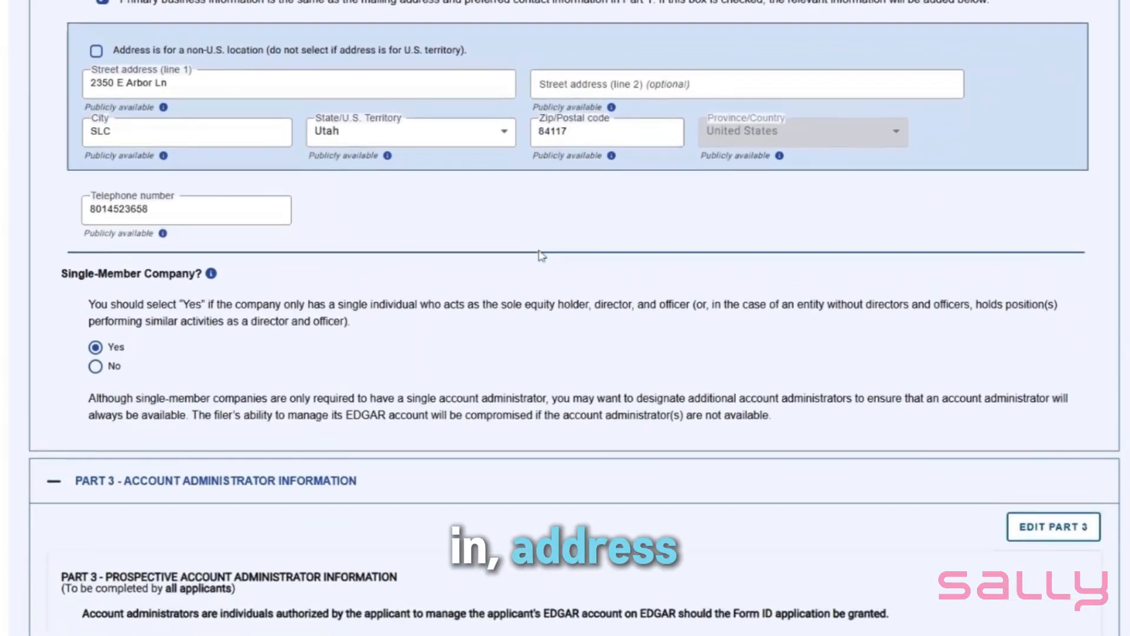
Review Parts 3 to 6, covering account administrator, billing, signature and documents, along with the notarized authentication section
{"action": "scroll", "coordinate": [540, 255], "scroll_direction": "down", "scroll_amount": 1}
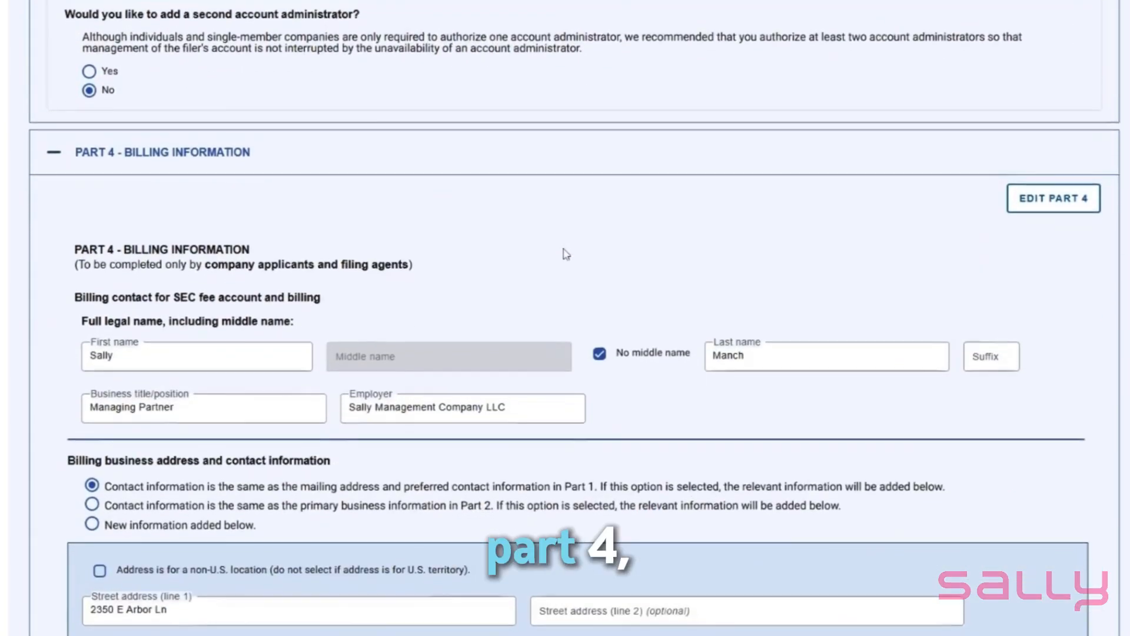
{"action": "scroll", "coordinate": [565, 254], "scroll_direction": "down", "scroll_amount": 6}
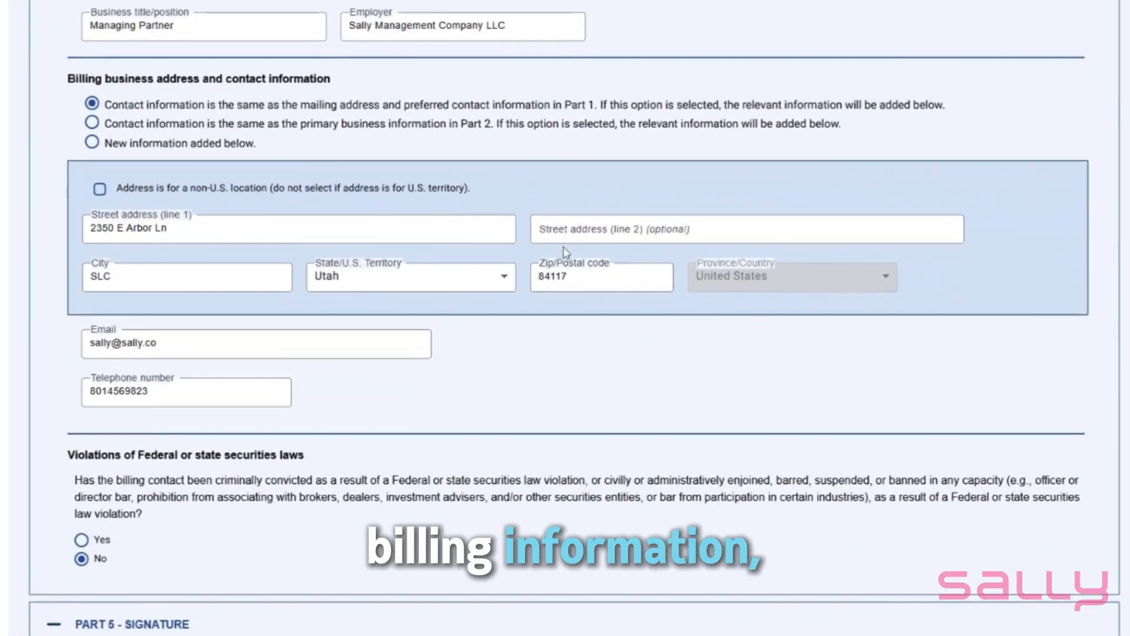
{"action": "scroll", "coordinate": [567, 253], "scroll_direction": "down", "scroll_amount": 8}
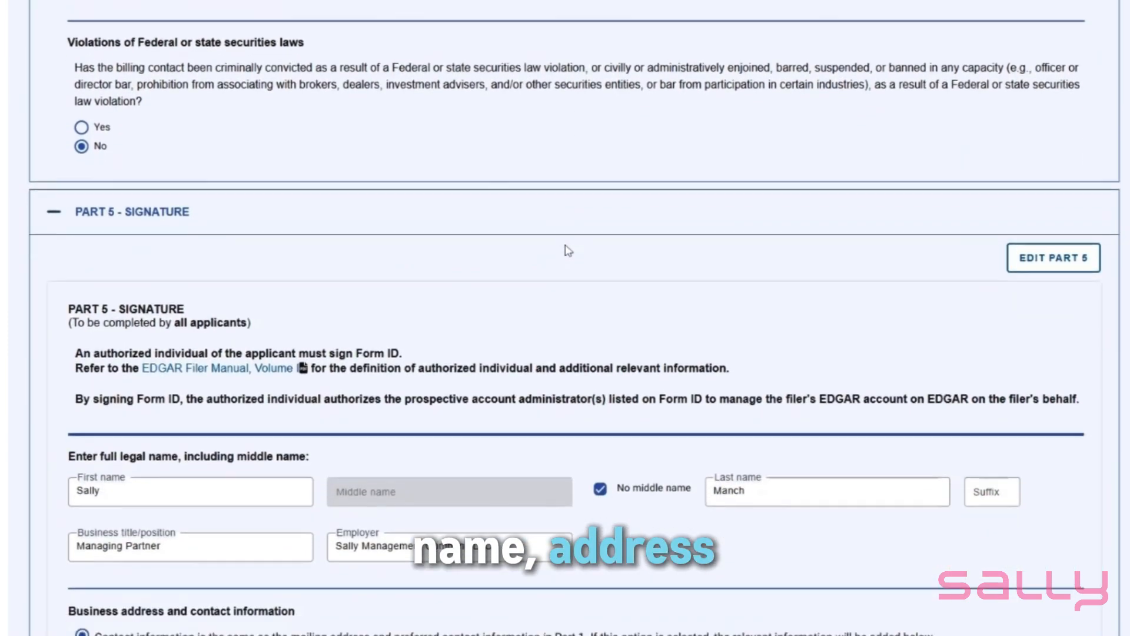
{"action": "scroll", "coordinate": [565, 251], "scroll_direction": "down", "scroll_amount": 3}
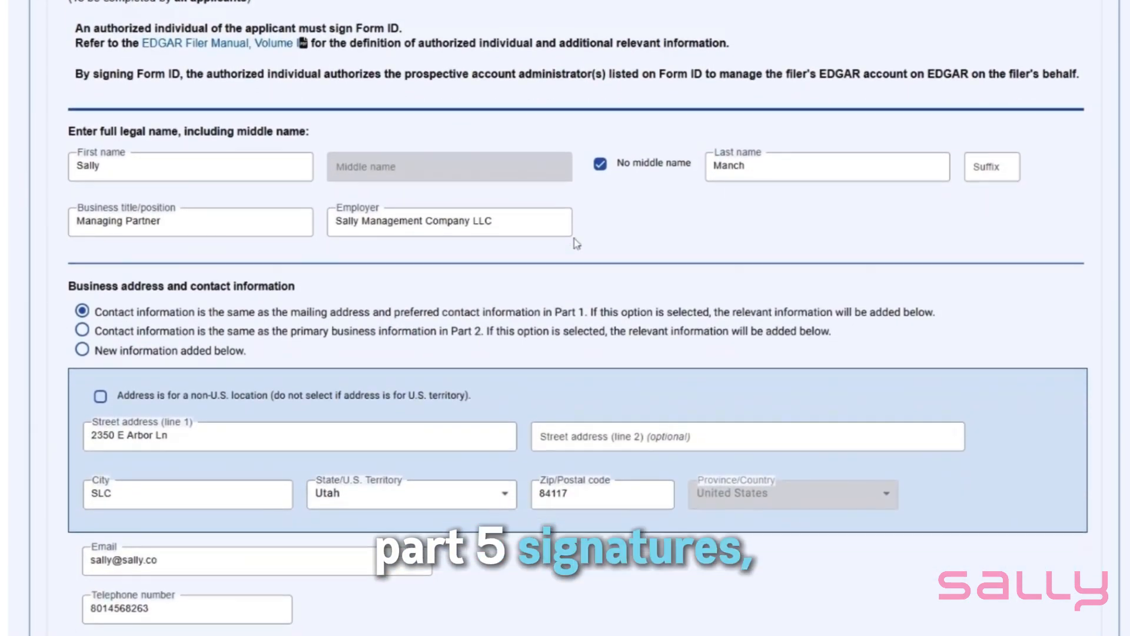
{"action": "scroll", "coordinate": [576, 243], "scroll_direction": "down", "scroll_amount": 3}
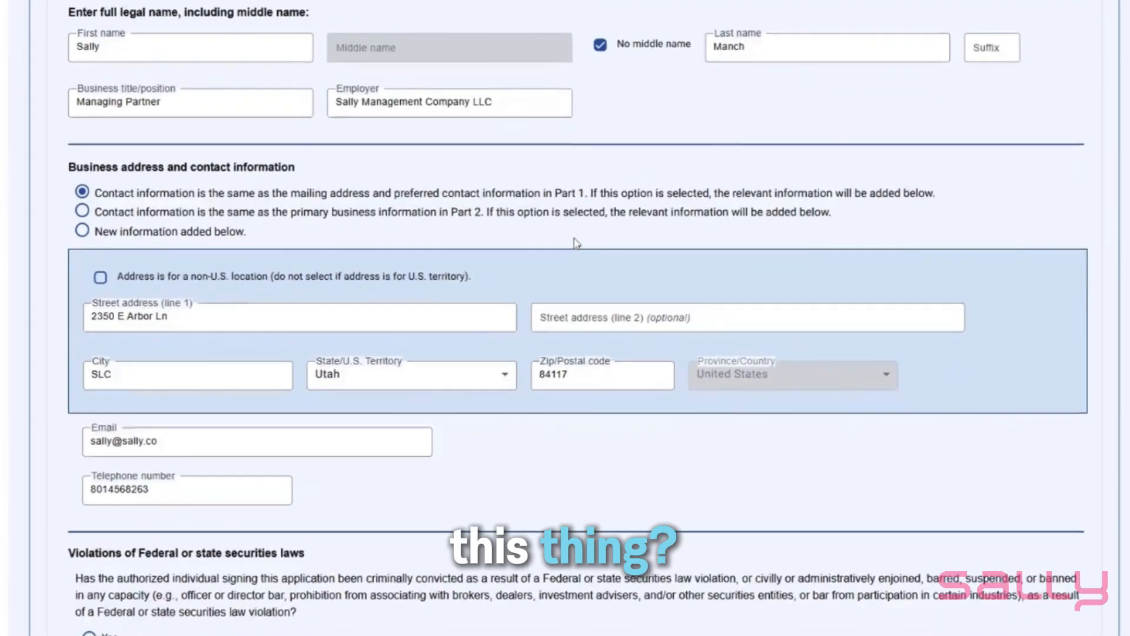
{"action": "scroll", "coordinate": [580, 245], "scroll_direction": "down", "scroll_amount": 4}
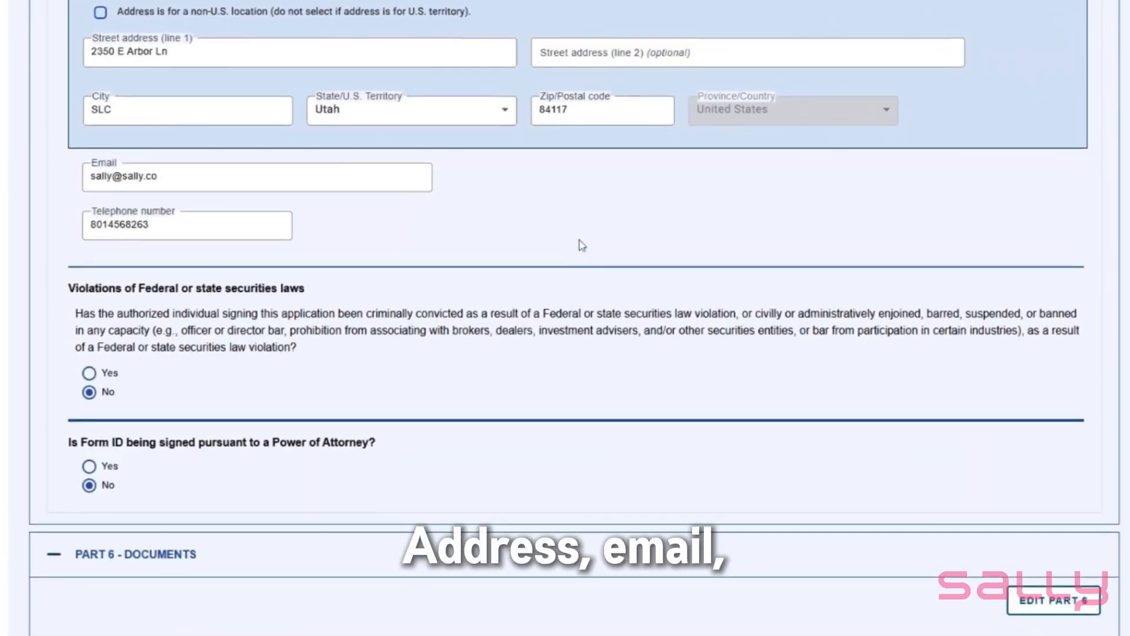
{"action": "scroll", "coordinate": [582, 243], "scroll_direction": "down", "scroll_amount": 6}
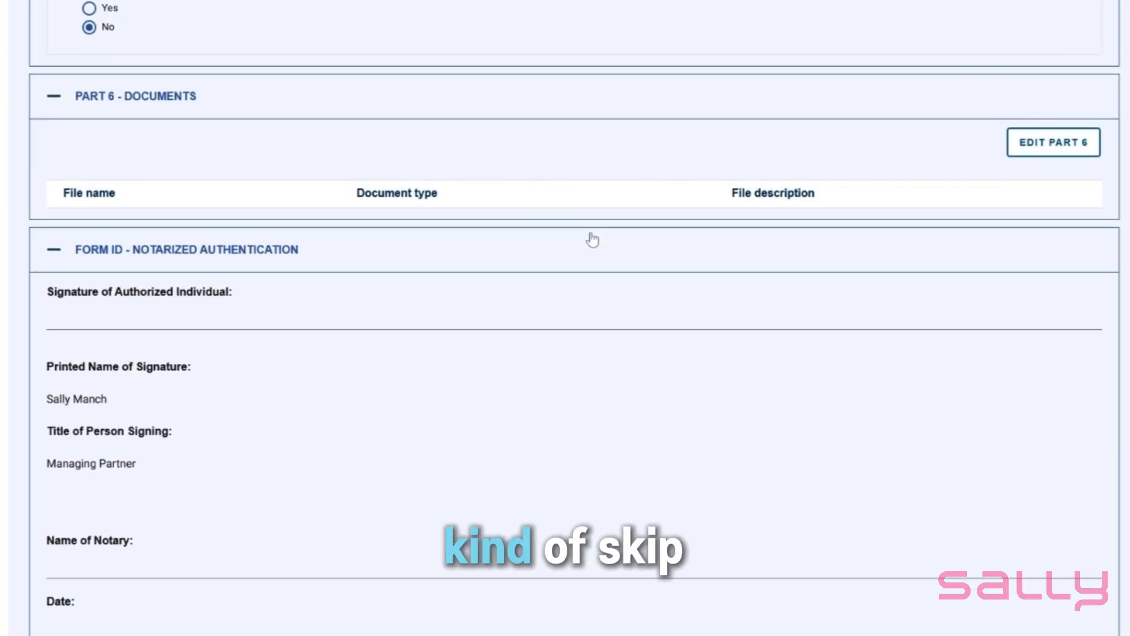
{"action": "scroll", "coordinate": [590, 241], "scroll_direction": "down", "scroll_amount": 3}
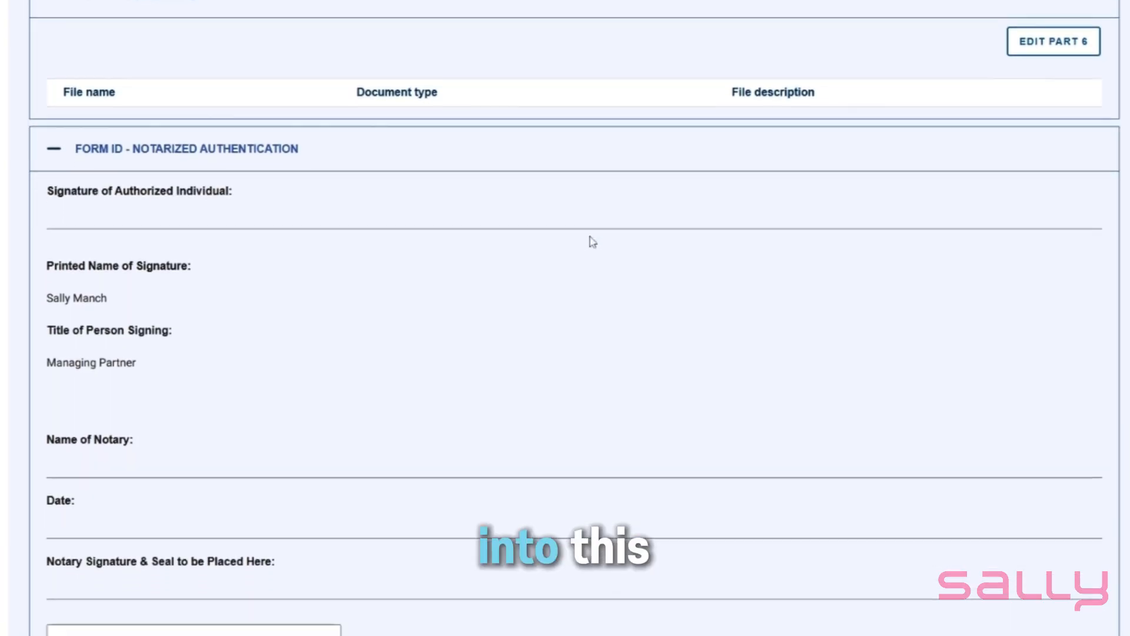
{"action": "scroll", "coordinate": [592, 241], "scroll_direction": "down", "scroll_amount": 3}
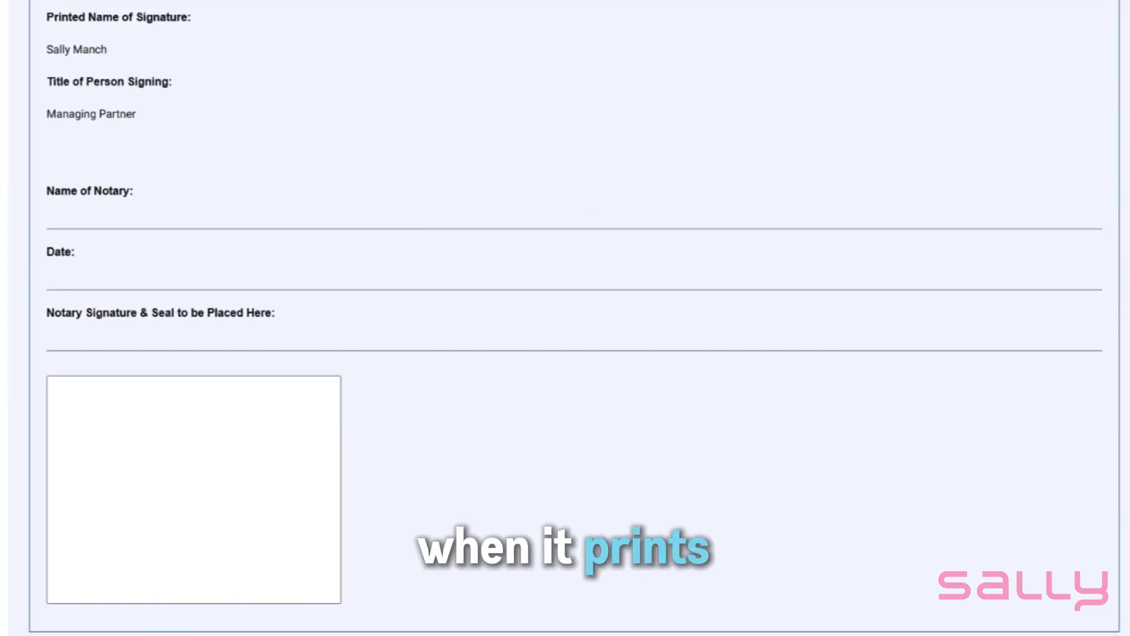
Print the application for notarization in portrait layout, all pages, one copy, black and white
{"action": "scroll", "coordinate": [598, 247], "scroll_direction": "down", "scroll_amount": 5}
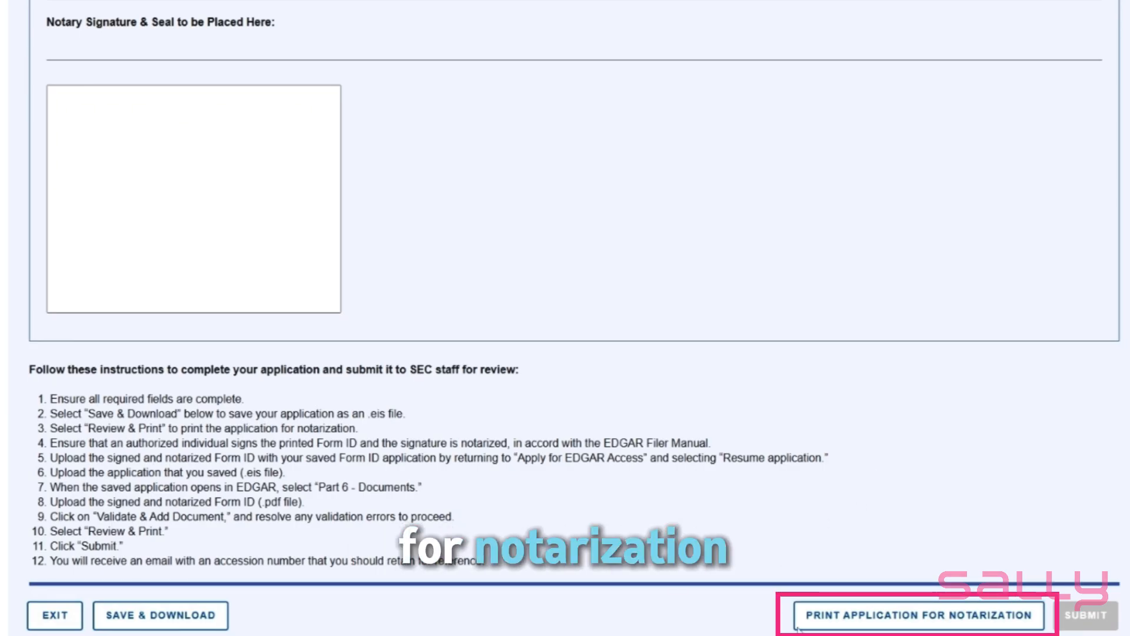
{"action": "left_click", "coordinate": [947, 617]}
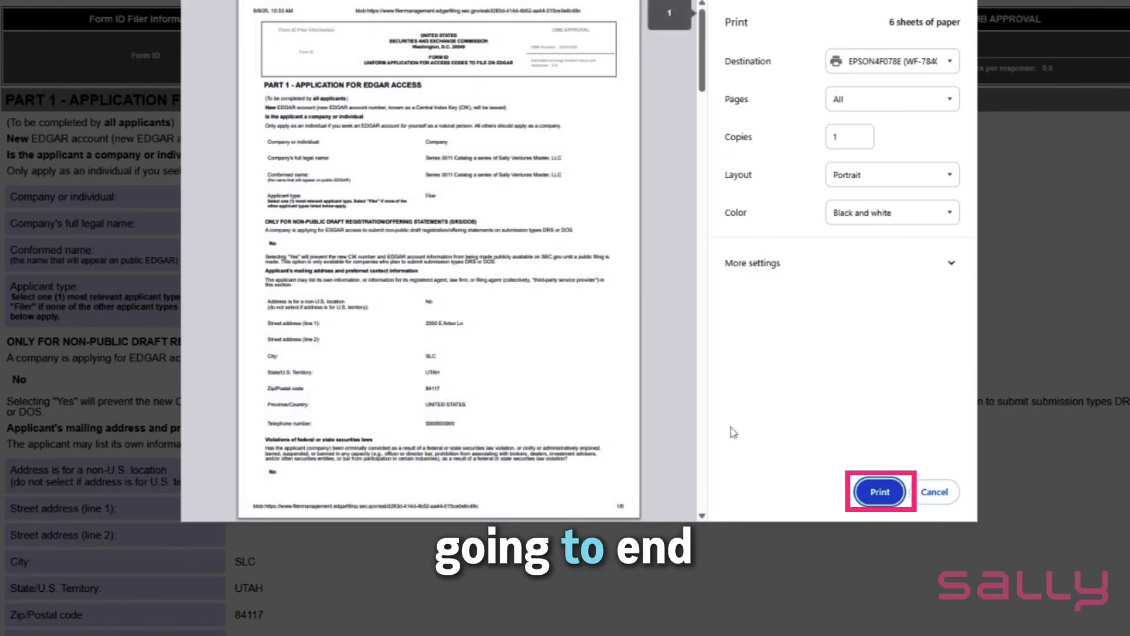
{"action": "left_click", "coordinate": [869, 493]}
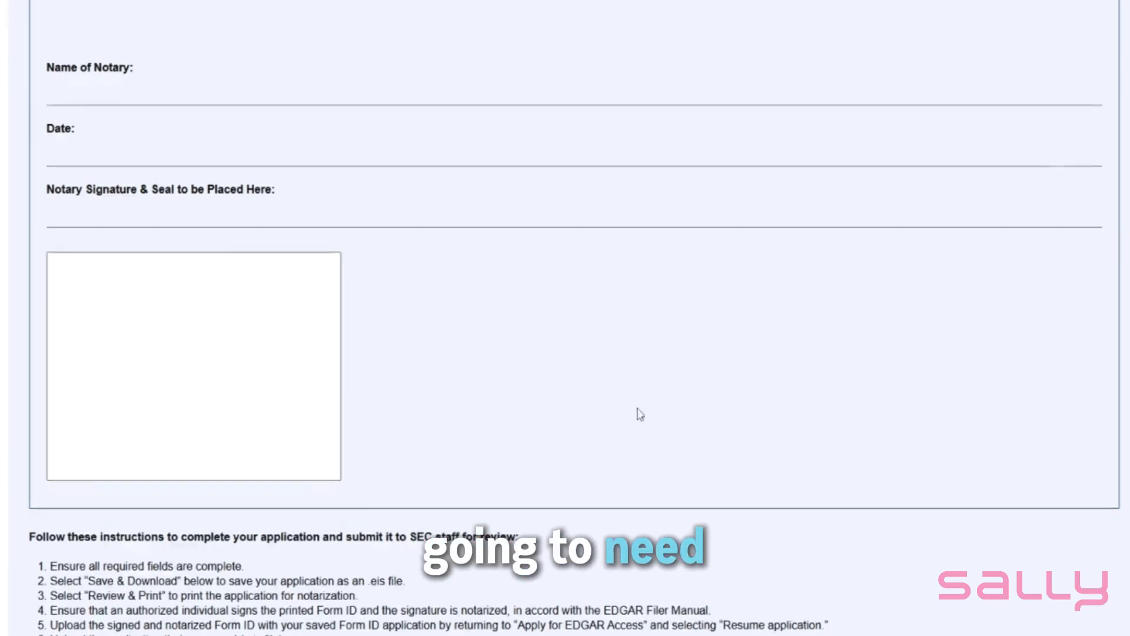
Examine the notary name, date, signature and seal fields and the instructions for completing the application
{"action": "scroll", "coordinate": [638, 414], "scroll_direction": "up", "scroll_amount": 2}
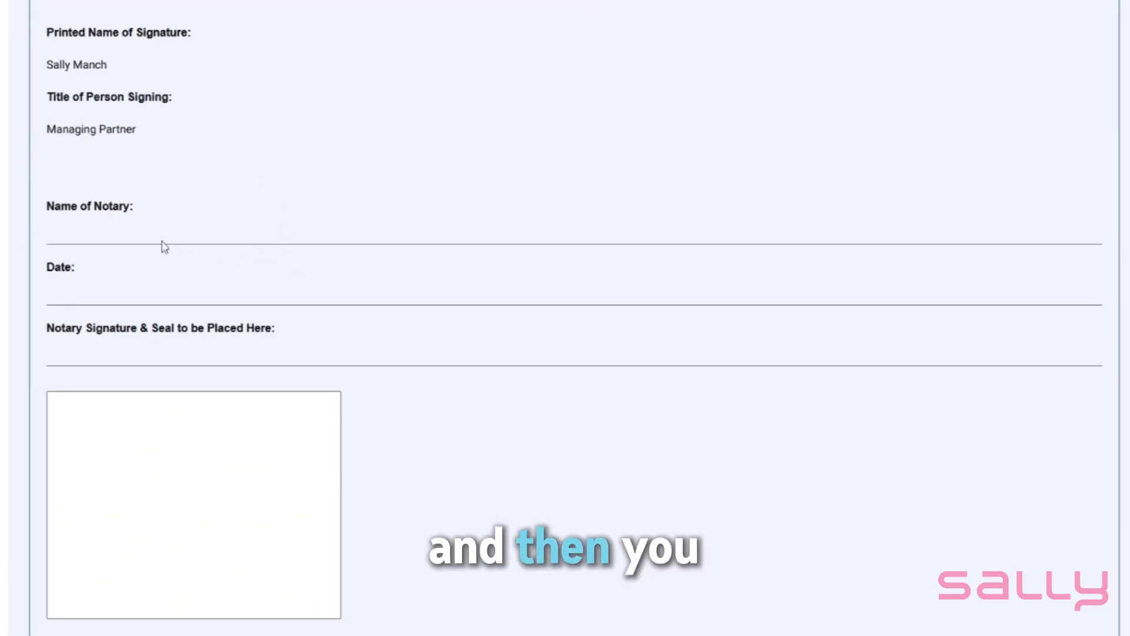
{"action": "scroll", "coordinate": [250, 322], "scroll_direction": "down", "scroll_amount": 3}
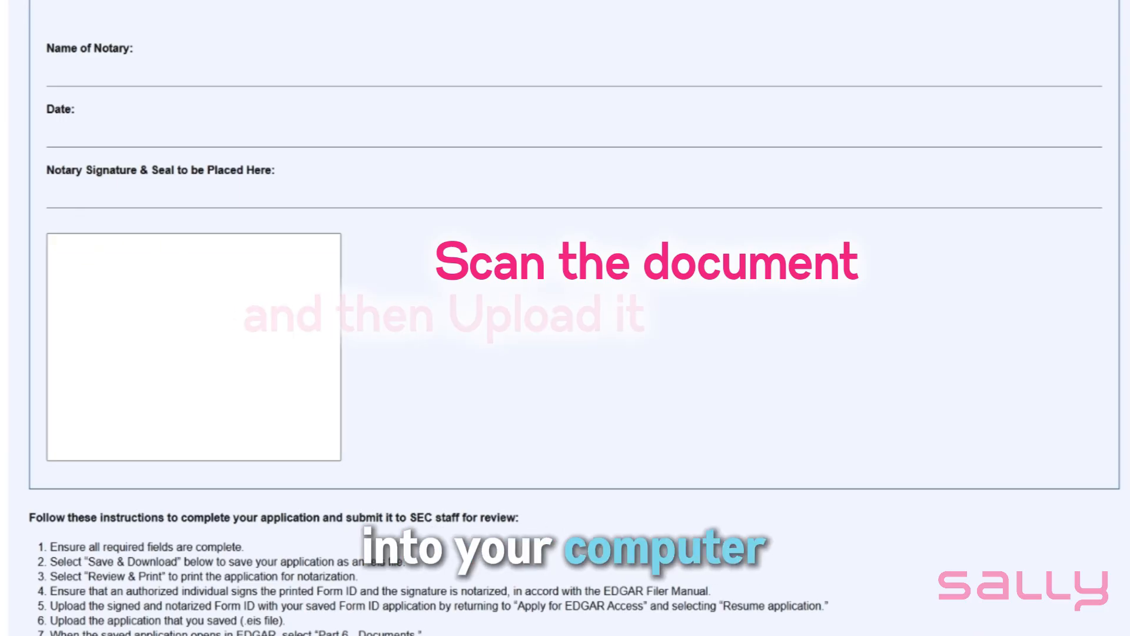
{"action": "scroll", "coordinate": [597, 398], "scroll_direction": "down", "scroll_amount": 3}
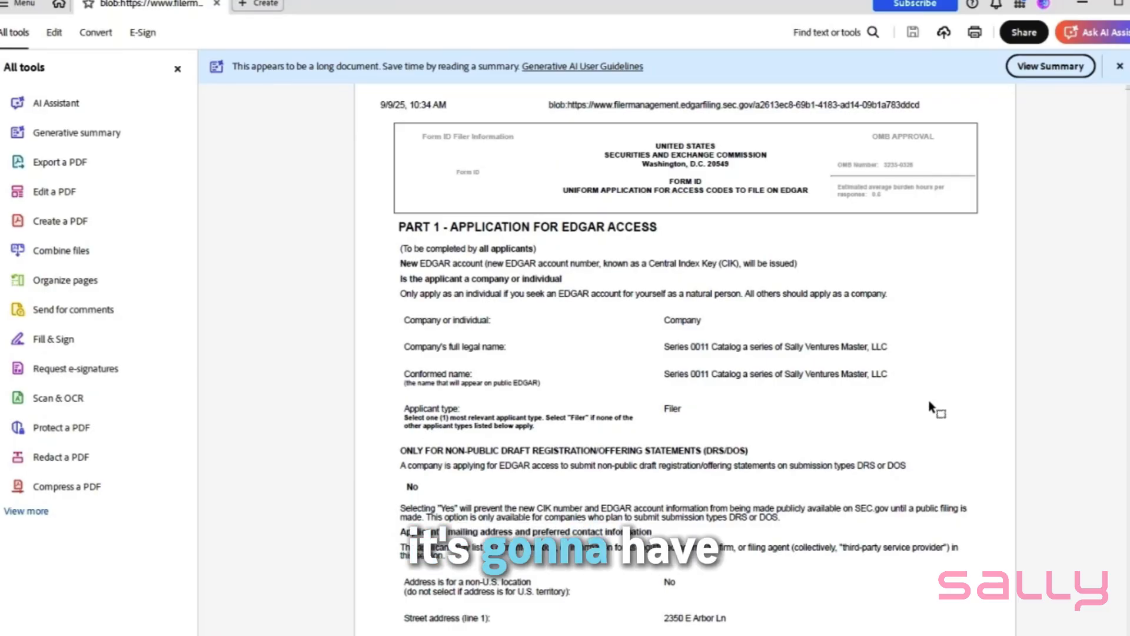
Switch to Adobe Acrobat and read through the printed Form ID PDF, including the signed and sealed notarized authentication page
{"action": "scroll", "coordinate": [928, 409], "scroll_direction": "down", "scroll_amount": 3}
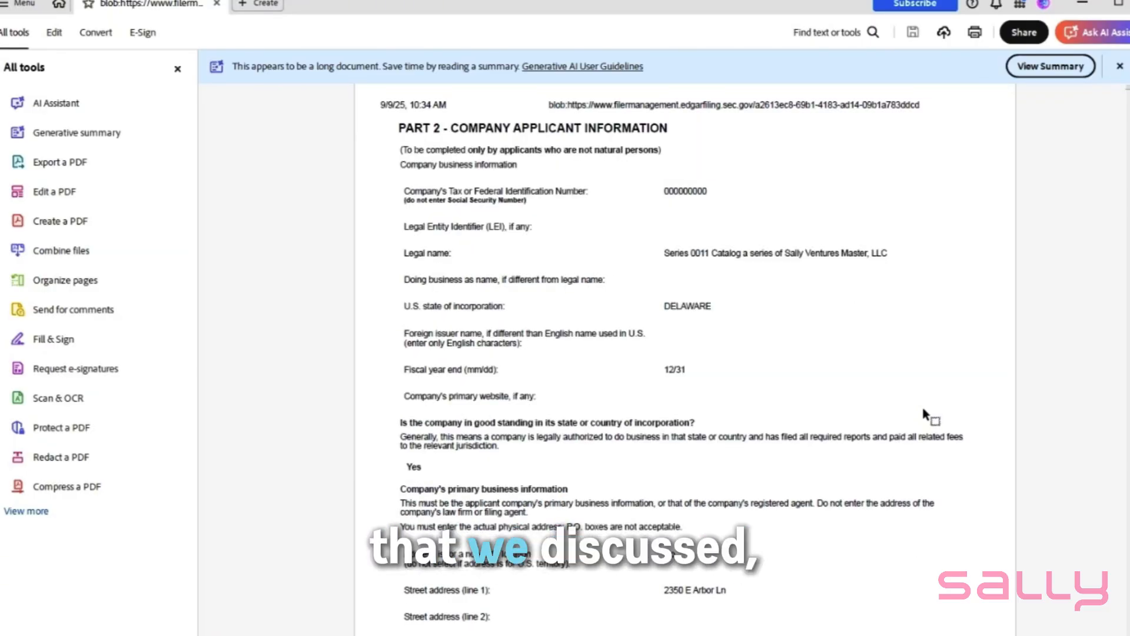
{"action": "scroll", "coordinate": [924, 412], "scroll_direction": "down", "scroll_amount": 3}
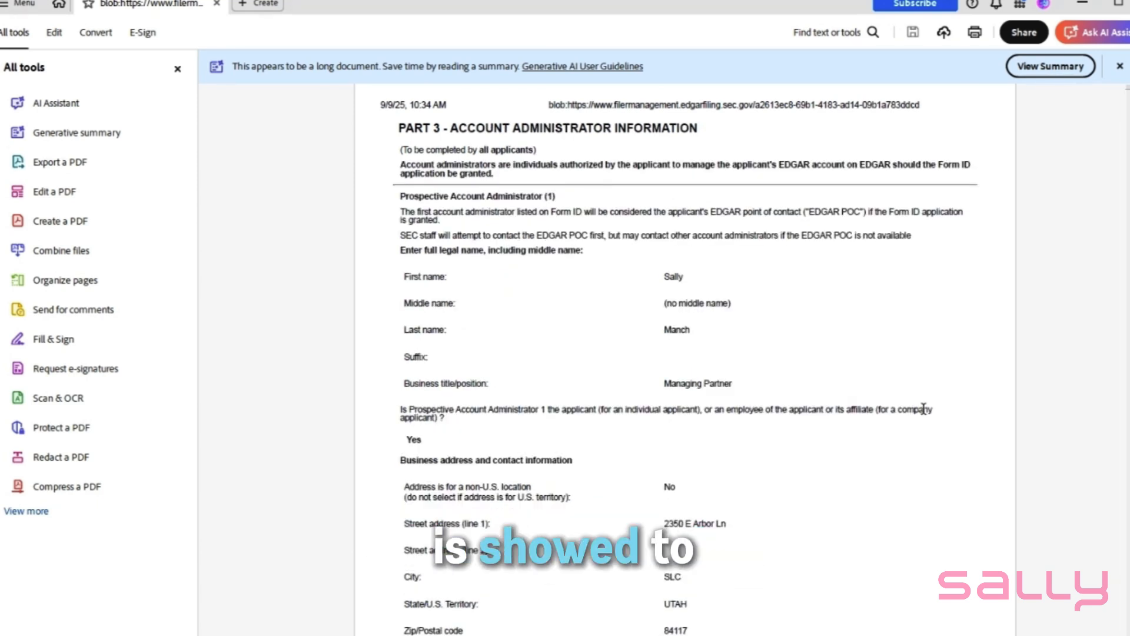
{"action": "scroll", "coordinate": [923, 408], "scroll_direction": "down", "scroll_amount": 3}
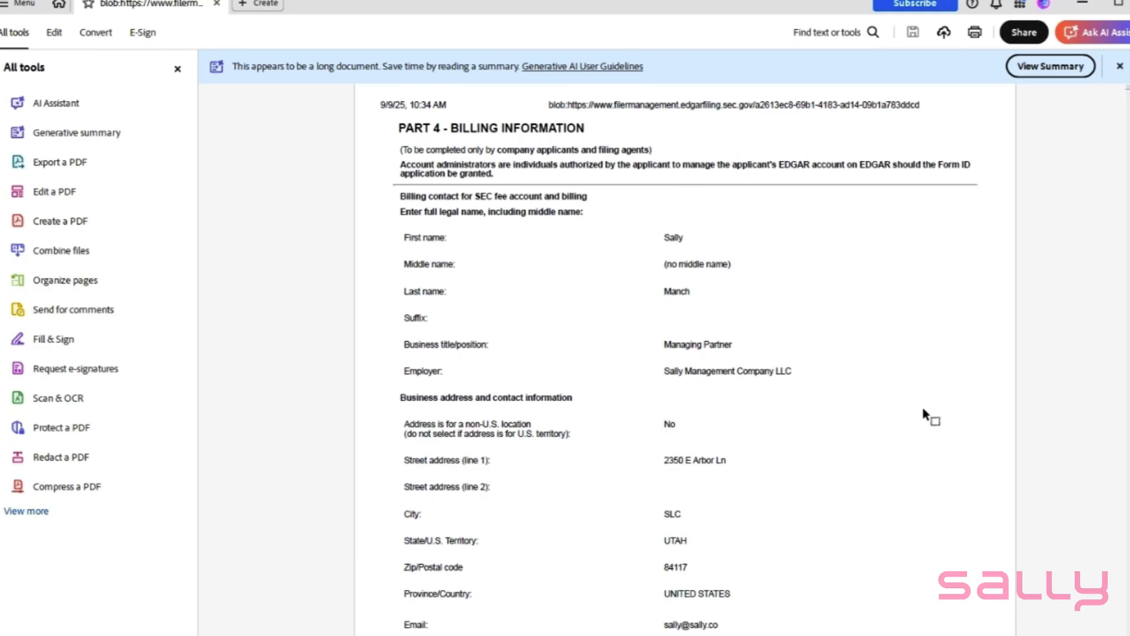
{"action": "scroll", "coordinate": [923, 408], "scroll_direction": "down", "scroll_amount": 3}
{"action": "scroll", "coordinate": [923, 407], "scroll_direction": "down", "scroll_amount": 3}
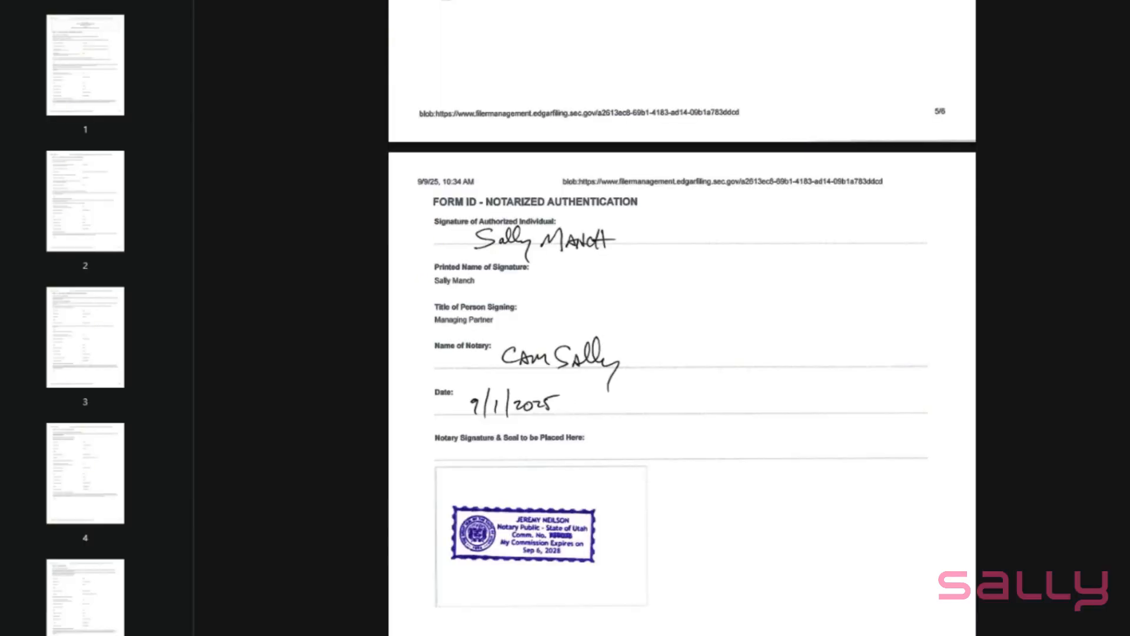
{"action": "scroll", "coordinate": [638, 371], "scroll_direction": "up", "scroll_amount": 5}
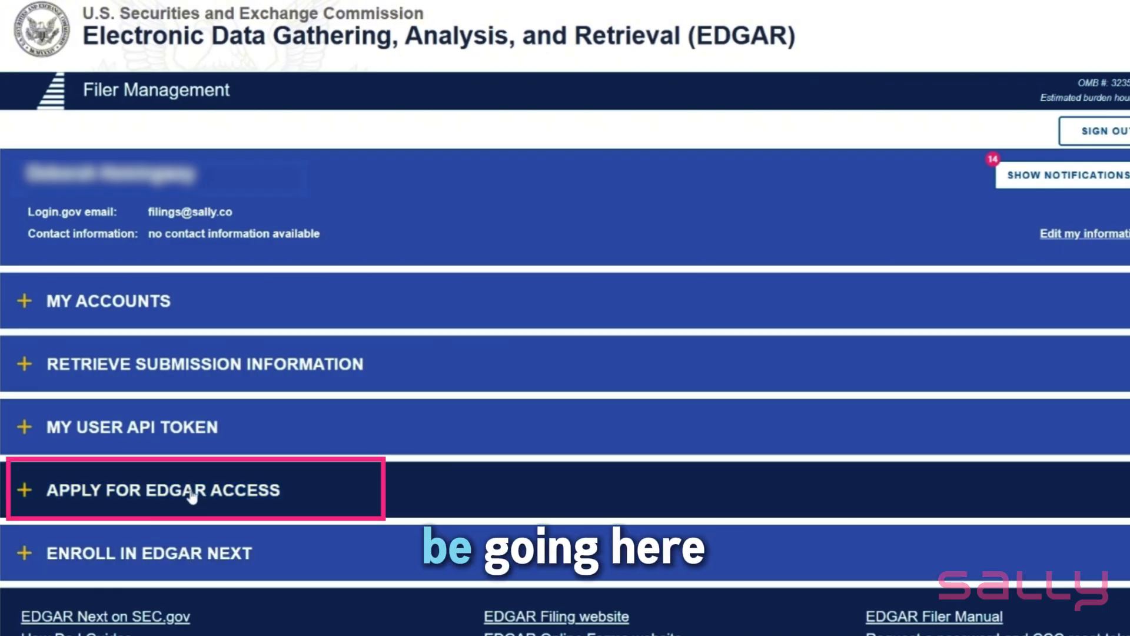
Return to EDGAR Filer Management, resume the application for EDGAR access from the saved .eis file, and check its restored Part 1
{"action": "left_click", "coordinate": [190, 494]}
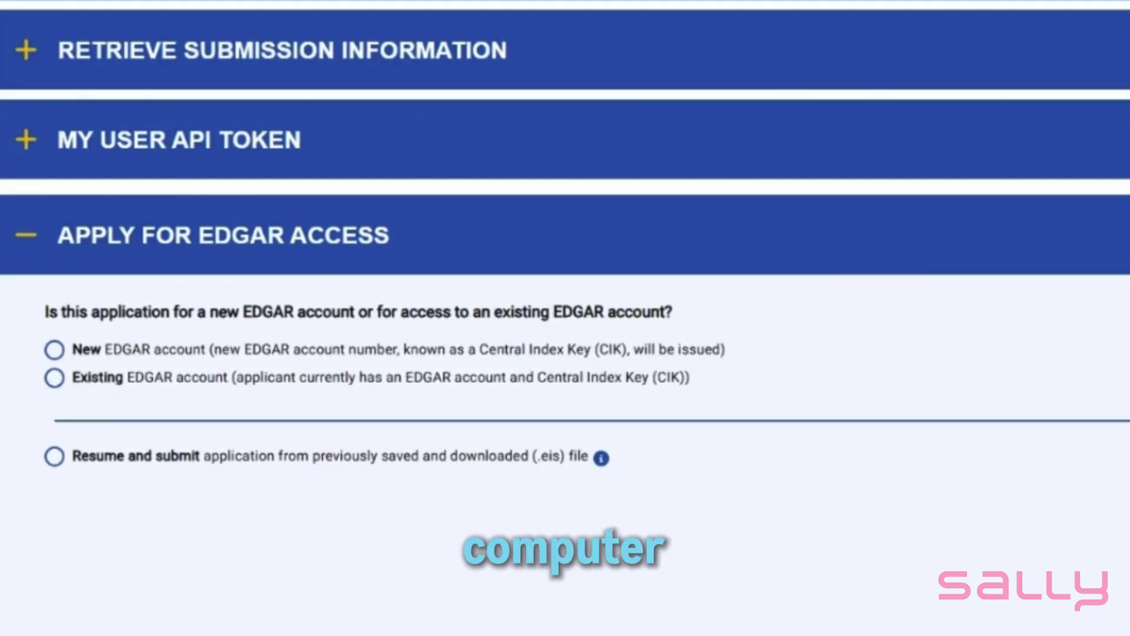
{"action": "left_click", "coordinate": [105, 460]}
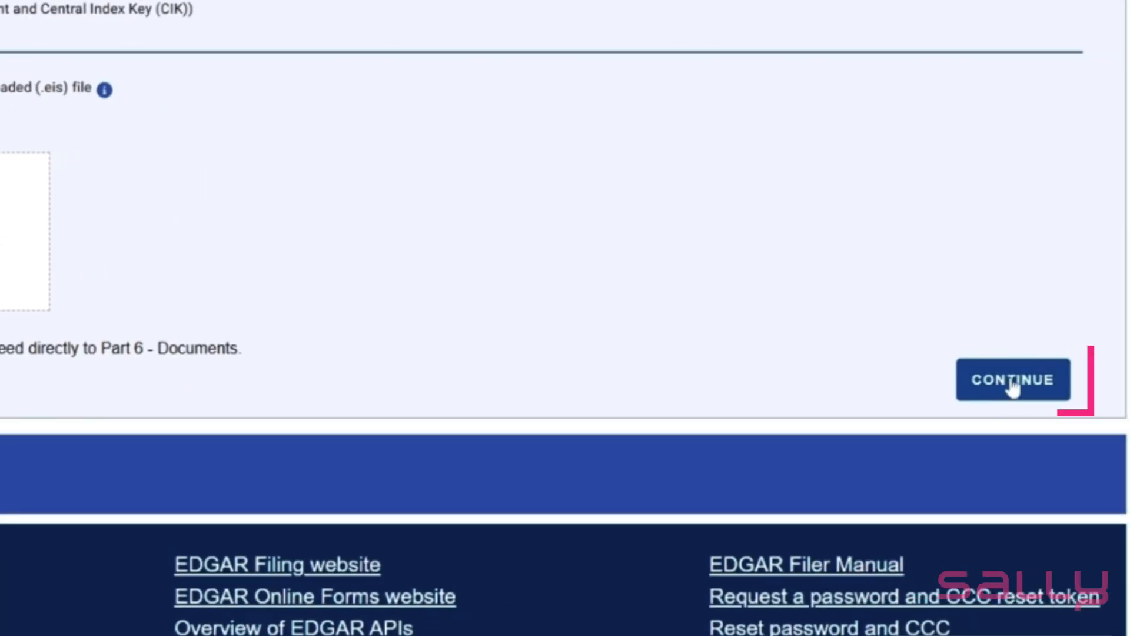
{"action": "left_click", "coordinate": [1013, 385]}
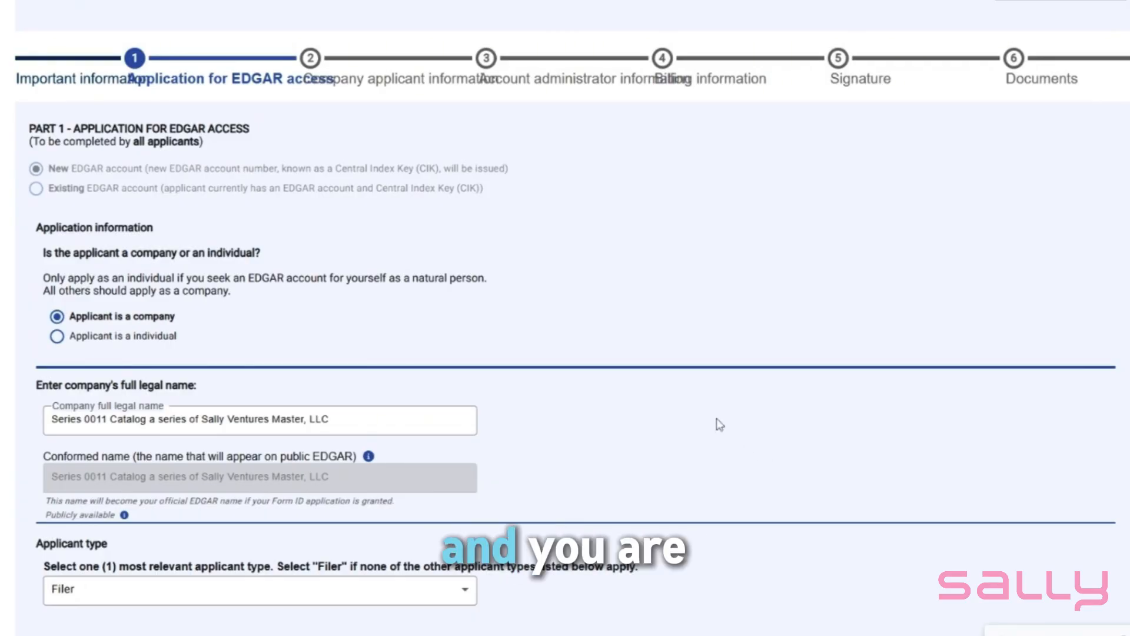
{"action": "scroll", "coordinate": [719, 425], "scroll_direction": "down", "scroll_amount": 10}
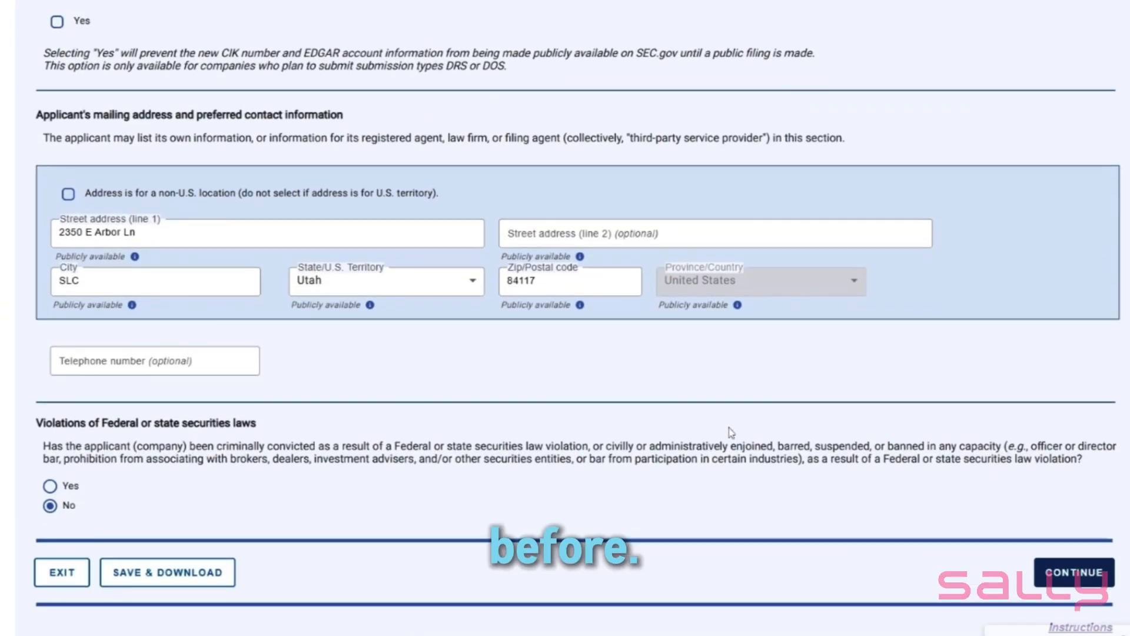
Review the restored entries in Parts 1 through 5 and proceed to the Part 6 document upload section
{"action": "left_click", "coordinate": [1074, 573]}
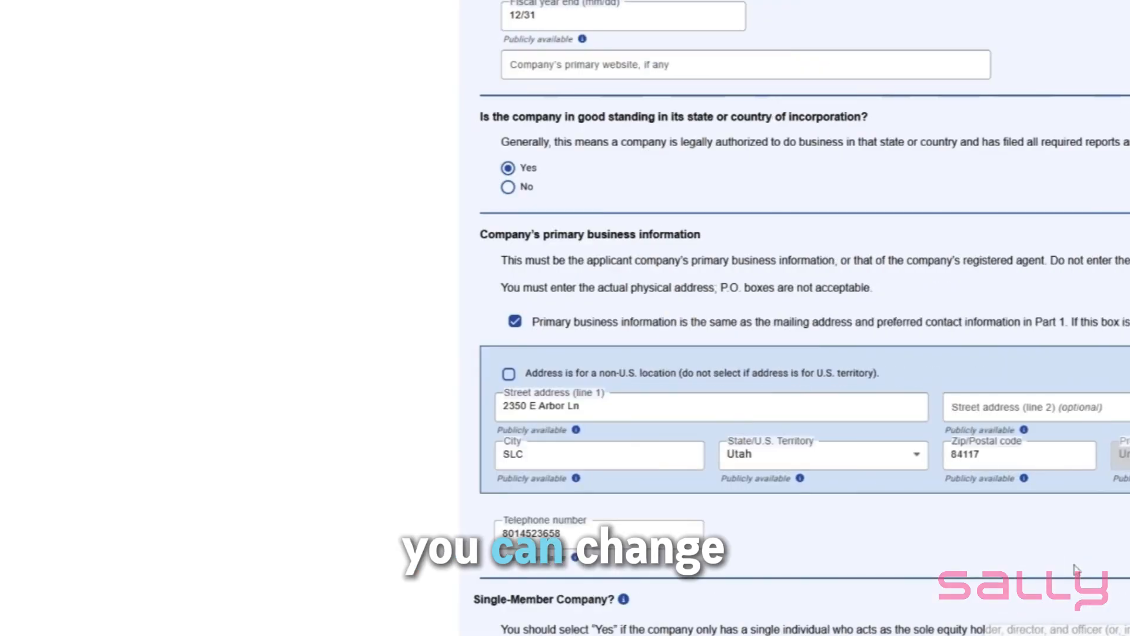
{"action": "scroll", "coordinate": [974, 554], "scroll_direction": "down", "scroll_amount": 9}
{"action": "scroll", "coordinate": [974, 553], "scroll_direction": "down", "scroll_amount": 3}
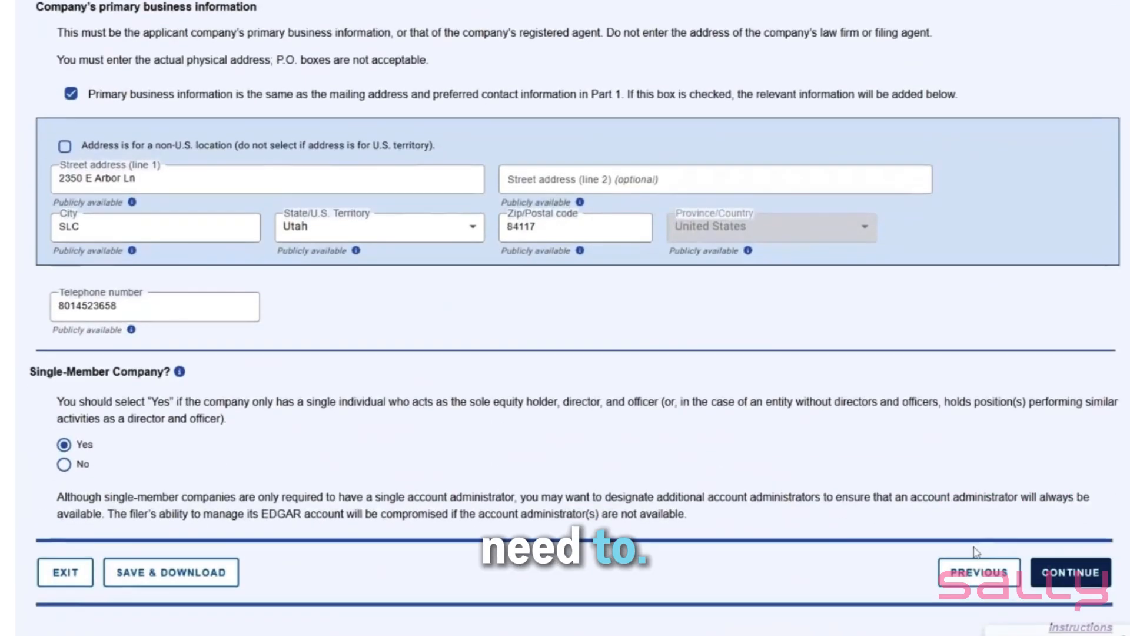
{"action": "left_click", "coordinate": [1070, 572]}
{"action": "scroll", "coordinate": [1008, 524], "scroll_direction": "down", "scroll_amount": 10}
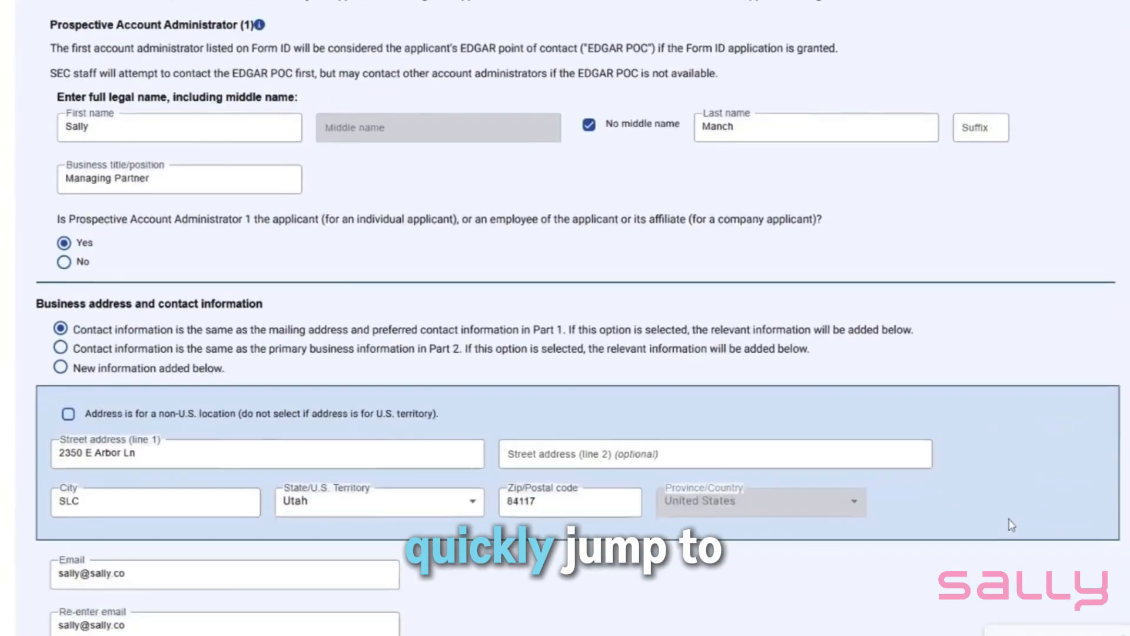
{"action": "left_click", "coordinate": [1066, 576]}
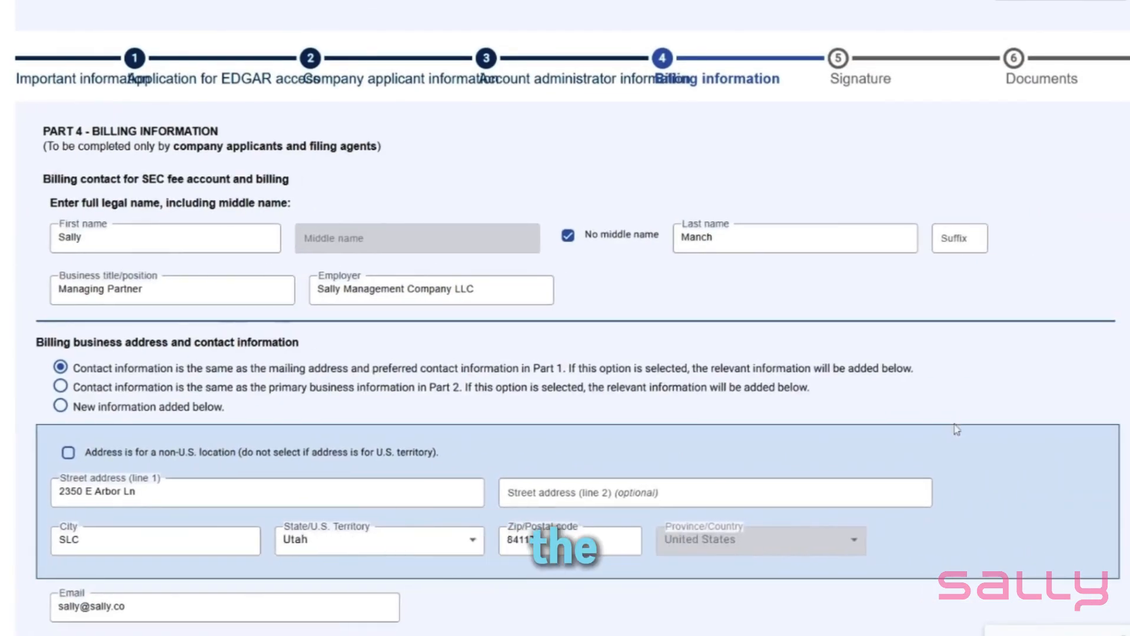
{"action": "scroll", "coordinate": [1053, 565], "scroll_direction": "down", "scroll_amount": 5}
{"action": "left_click", "coordinate": [1054, 572]}
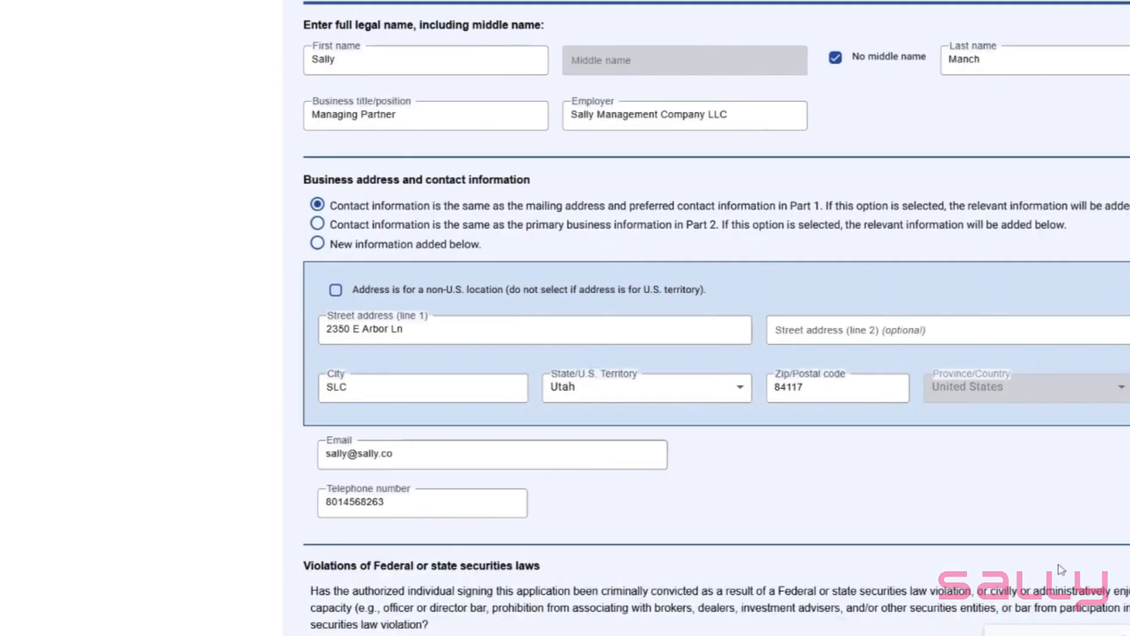
{"action": "scroll", "coordinate": [910, 418], "scroll_direction": "down", "scroll_amount": 5}
{"action": "left_click", "coordinate": [1071, 569]}
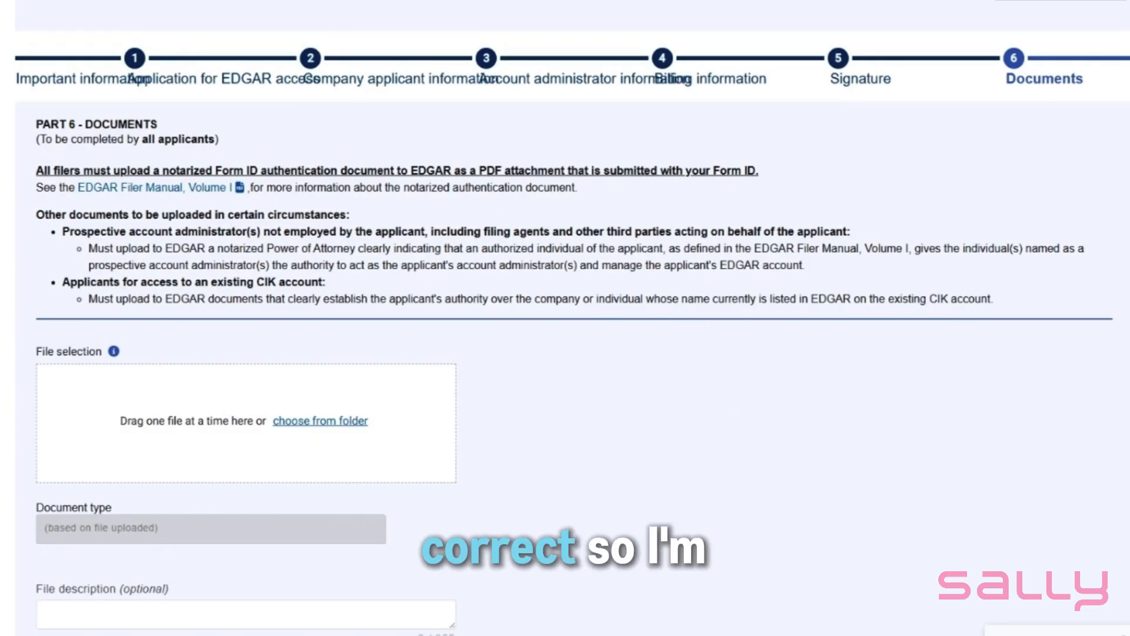
{"action": "scroll", "coordinate": [697, 391], "scroll_direction": "down", "scroll_amount": 2}
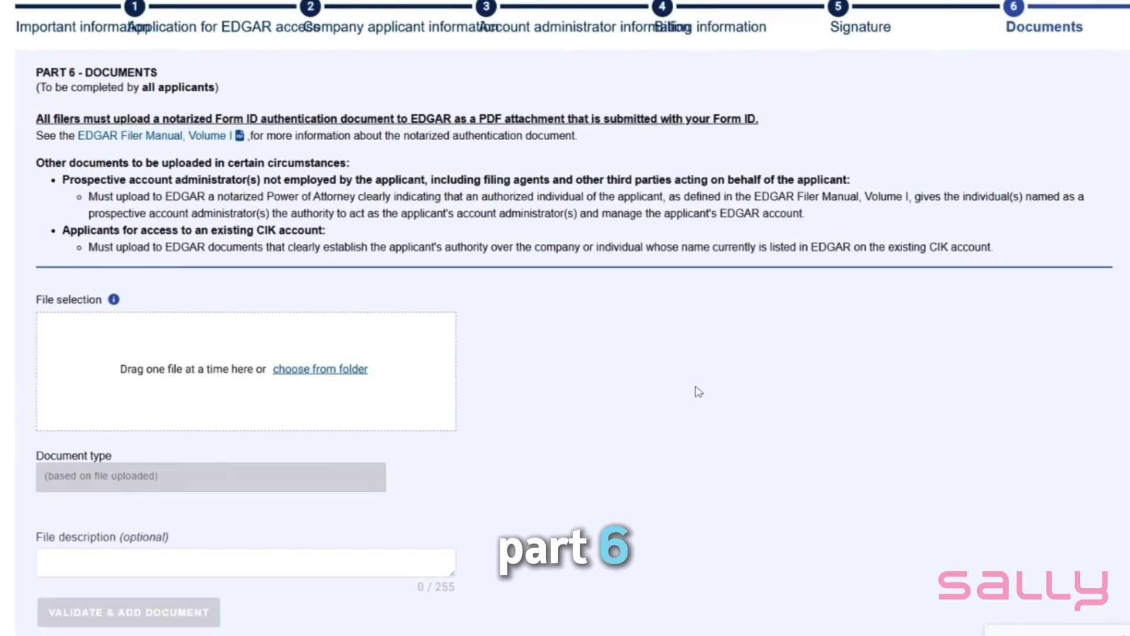
{"action": "scroll", "coordinate": [698, 391], "scroll_direction": "down", "scroll_amount": 2}
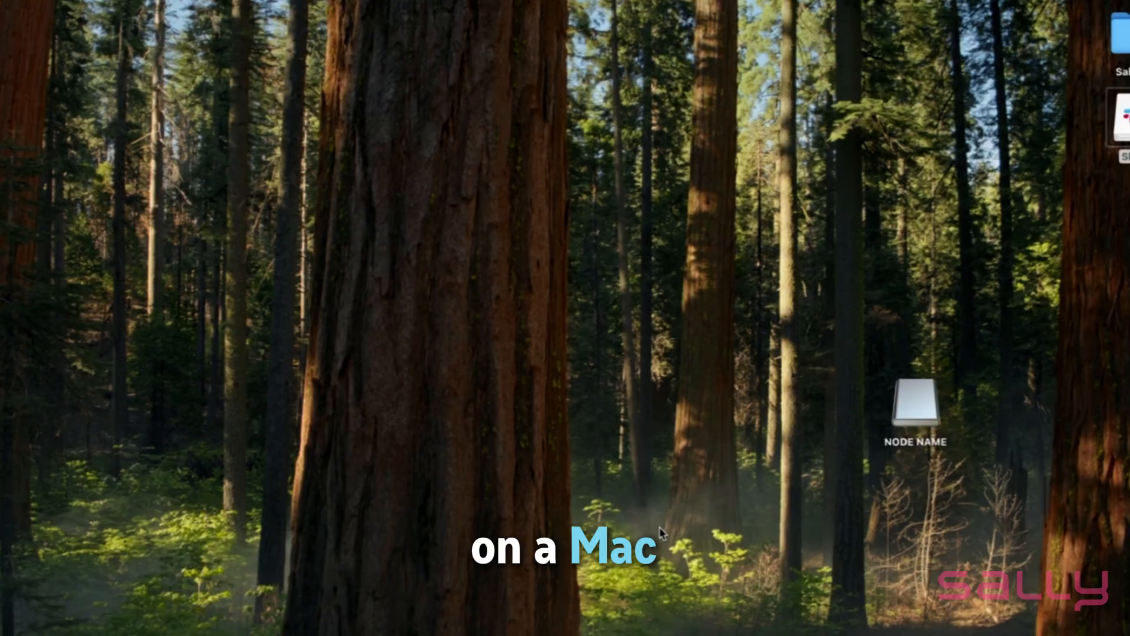
Open 20250909_112951.PDF from the NODE NAME drive and check the scanned pages through the notary signature and seal
{"action": "double_click", "coordinate": [915, 403]}
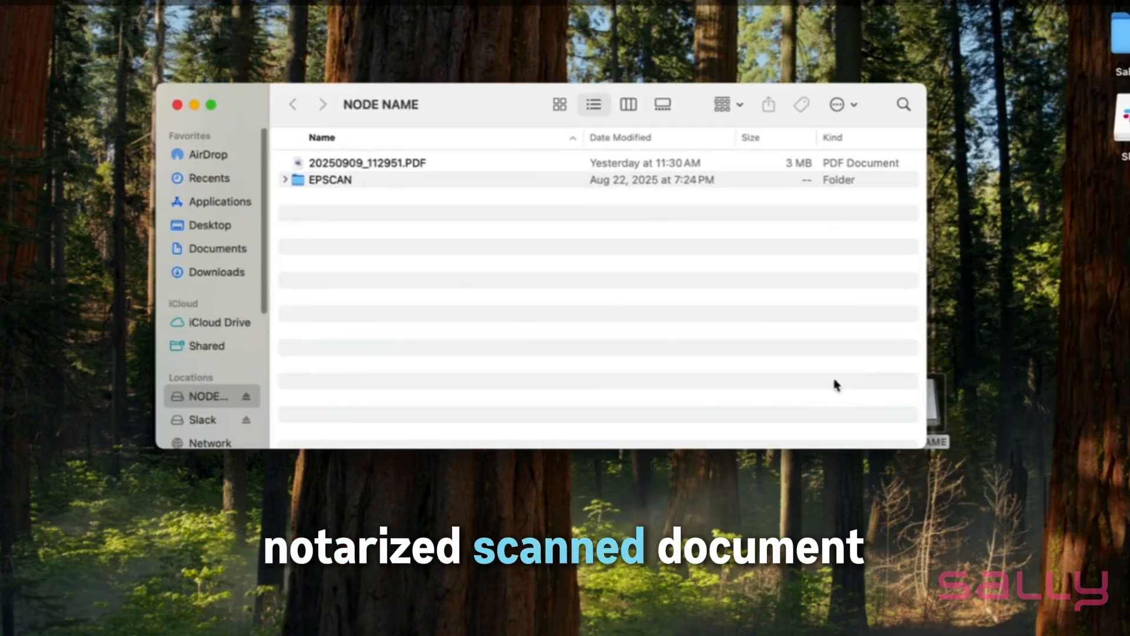
{"action": "double_click", "coordinate": [393, 164]}
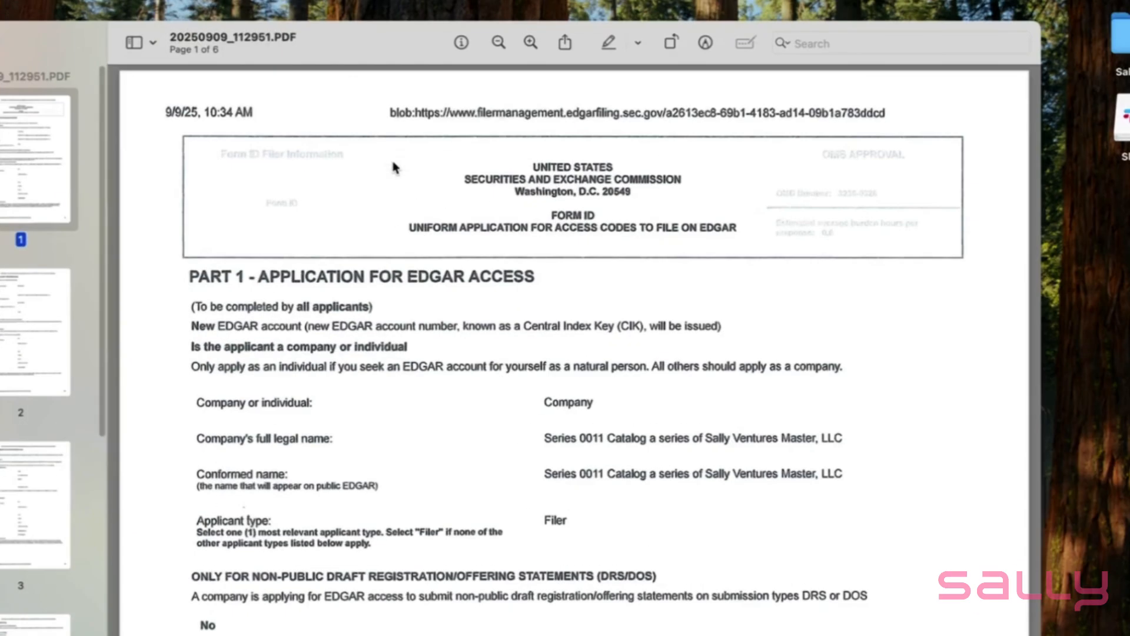
{"action": "scroll", "coordinate": [492, 302], "scroll_direction": "down", "scroll_amount": 10}
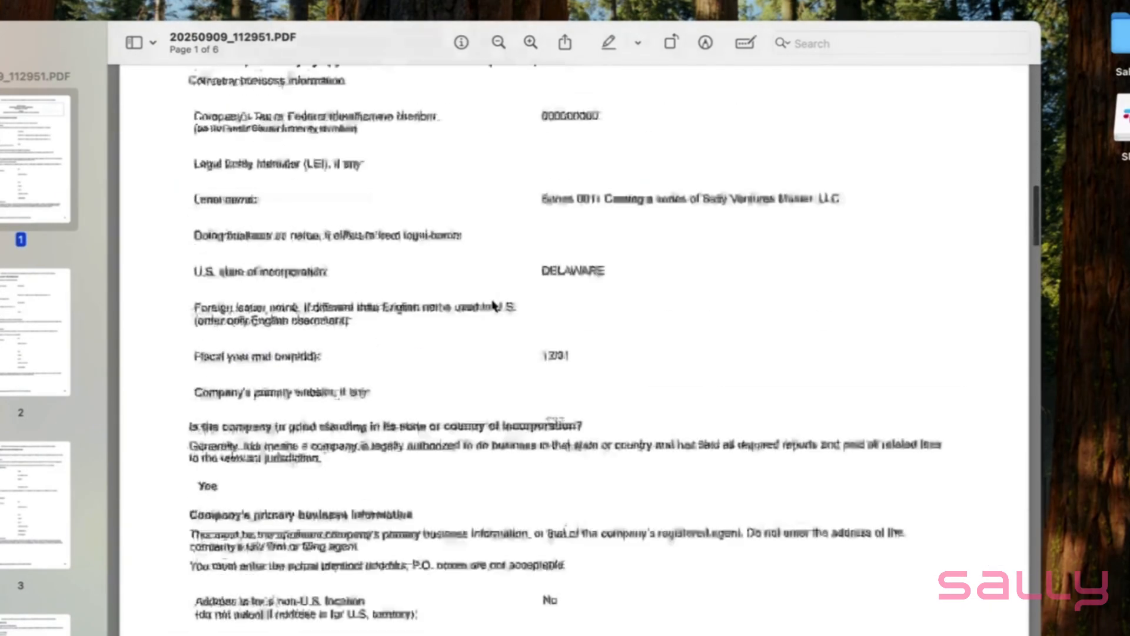
{"action": "scroll", "coordinate": [492, 305], "scroll_direction": "down", "scroll_amount": 20}
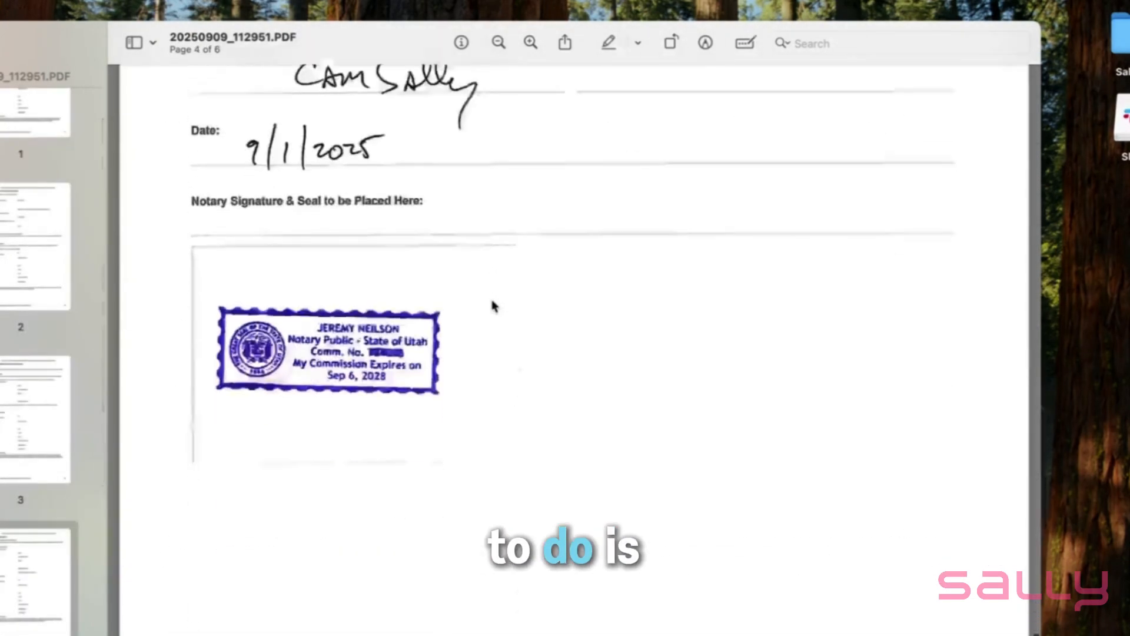
{"action": "scroll", "coordinate": [494, 306], "scroll_direction": "down", "scroll_amount": 3}
{"action": "left_click", "coordinate": [0, 43]}
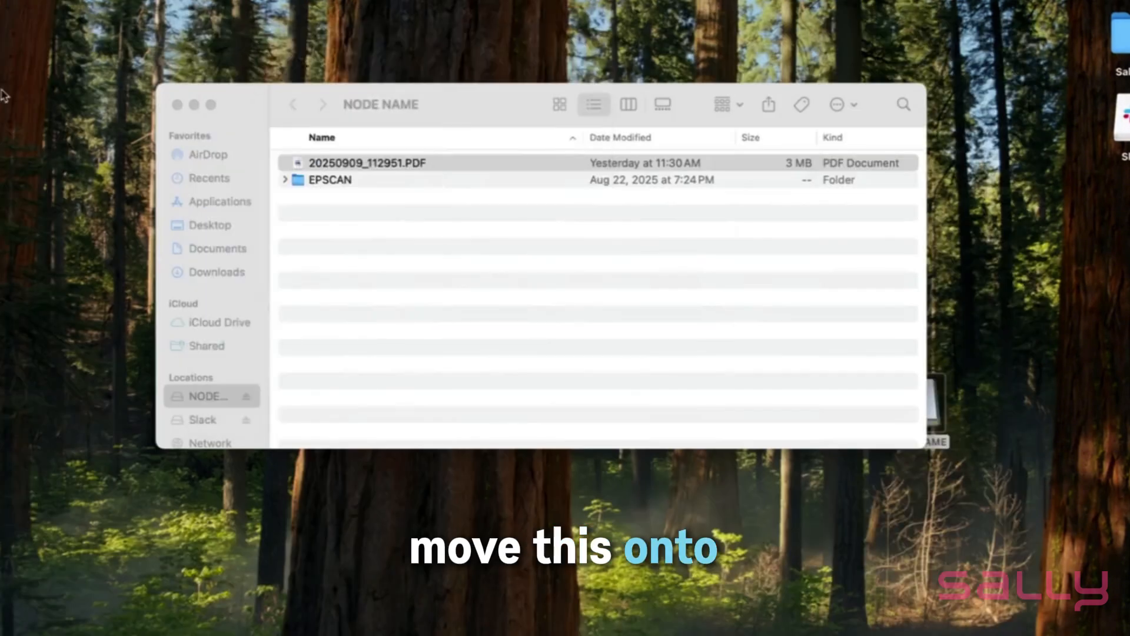
Copy the scanned PDF from the NODE NAME drive to the desktop and rename the copy sallyformid.pdf
{"action": "left_click_drag", "start_coordinate": [391, 169], "coordinate": [393, 488]}
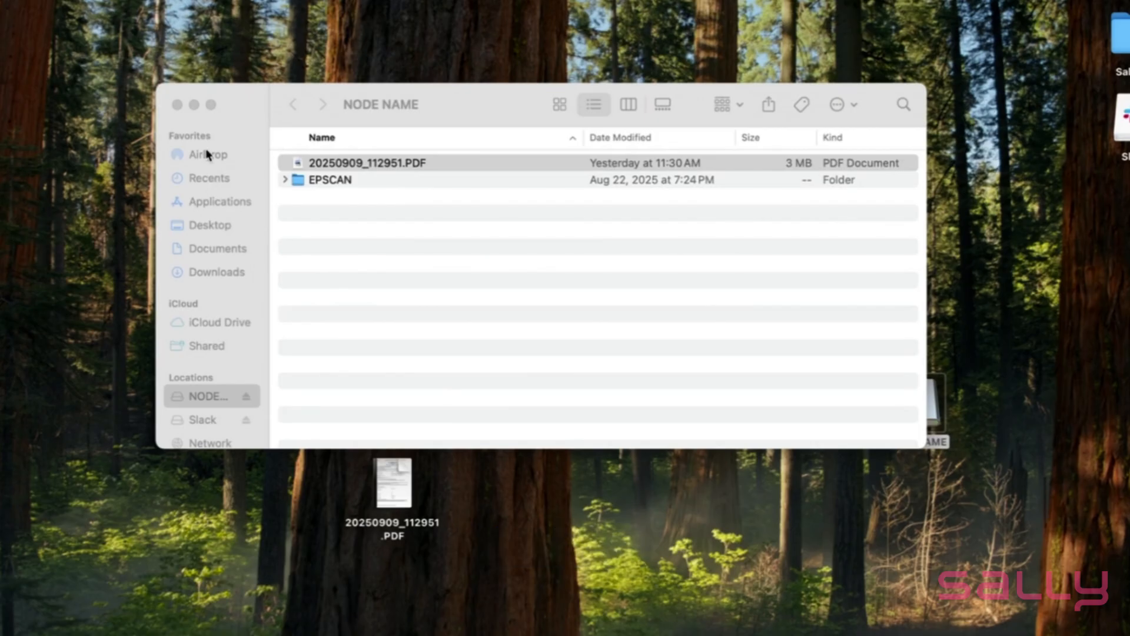
{"action": "left_click", "coordinate": [176, 105]}
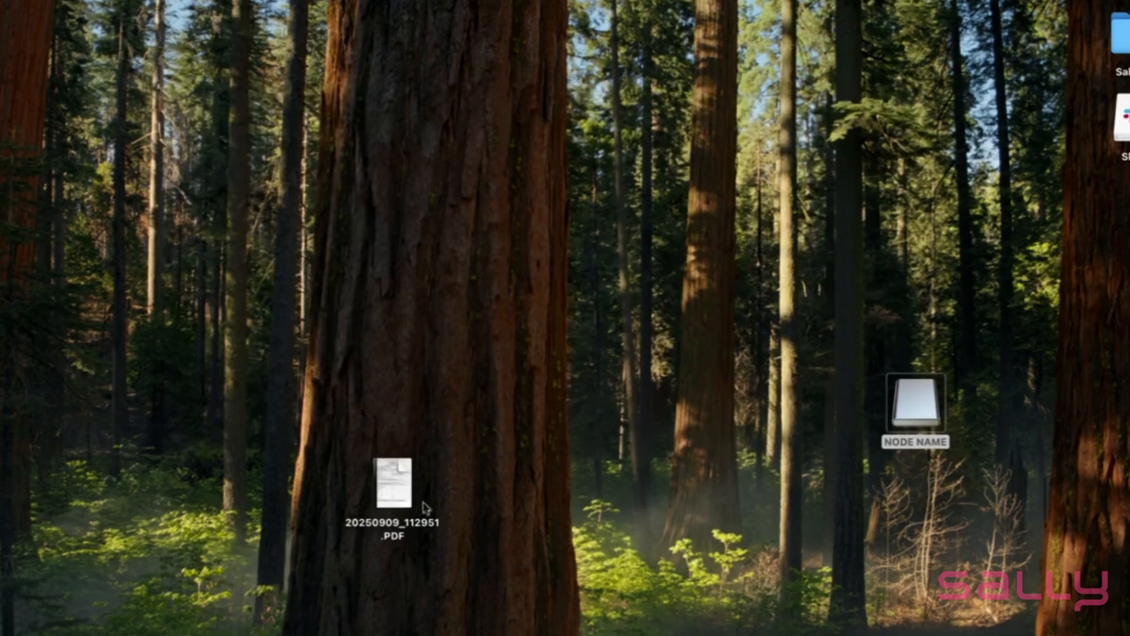
{"action": "right_click", "coordinate": [399, 529]}
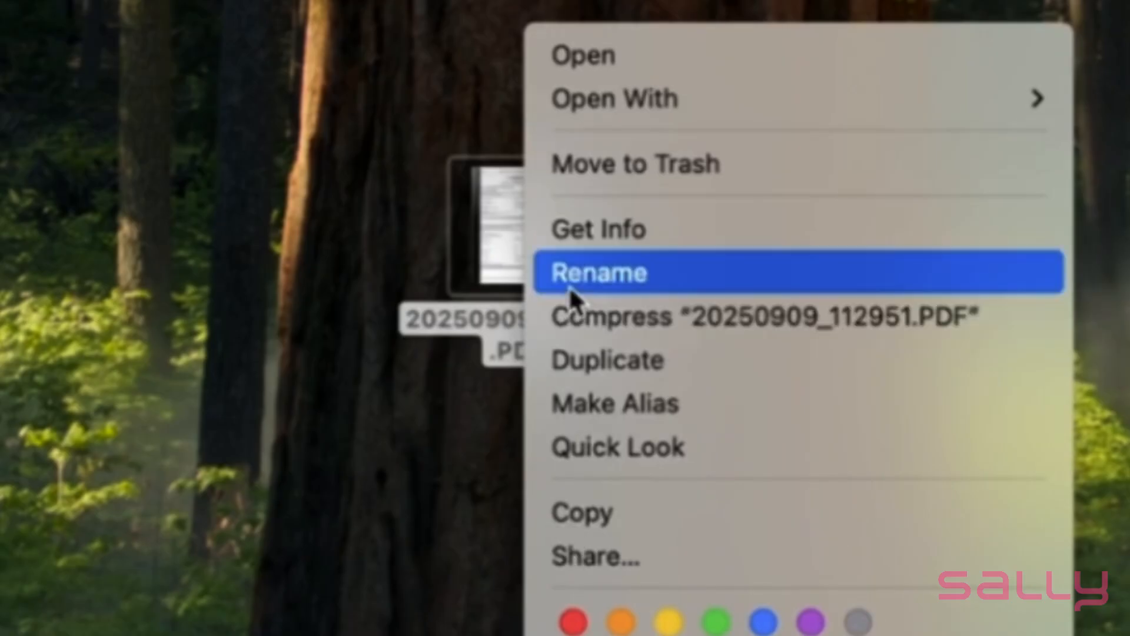
{"action": "left_click", "coordinate": [566, 277]}
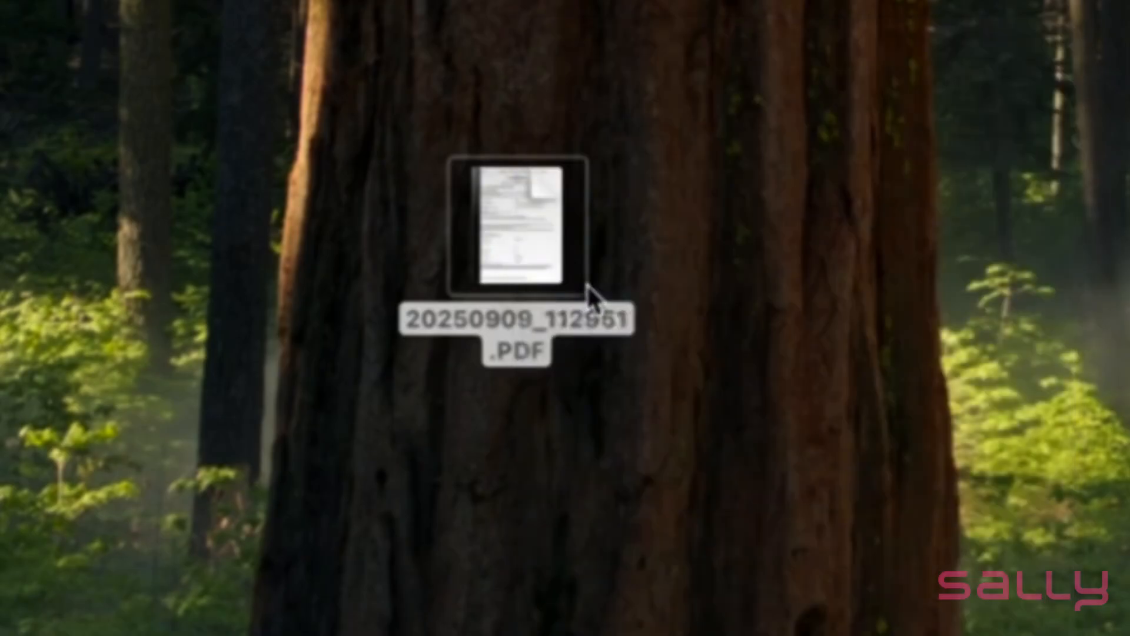
{"action": "double_click", "coordinate": [550, 342]}
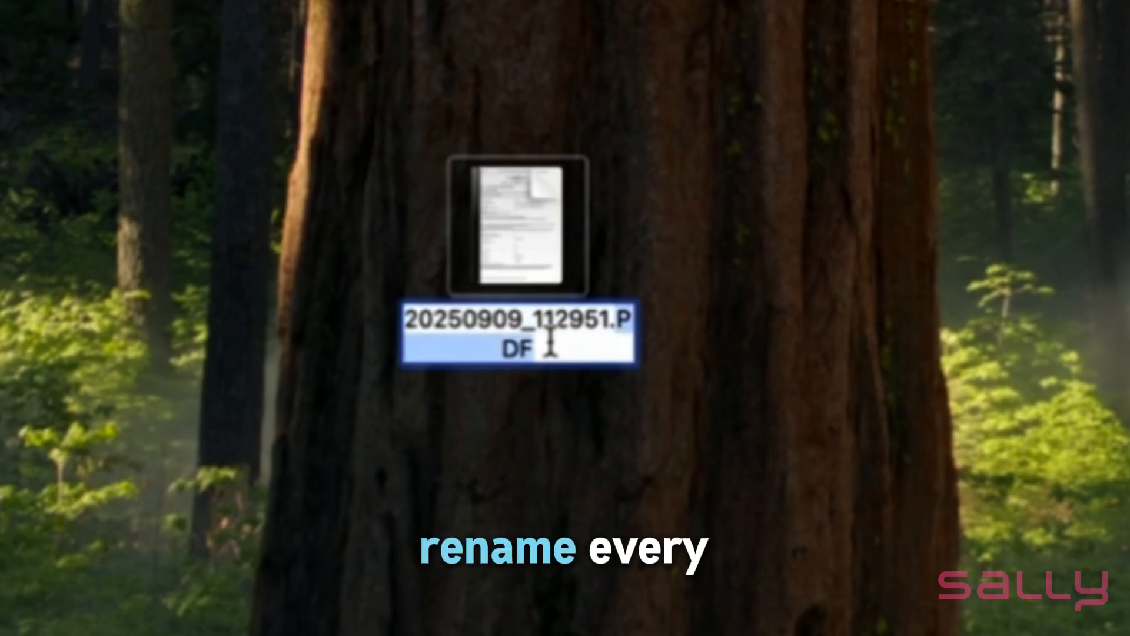
{"action": "key", "text": "BackSpace"}
{"action": "key", "text": "BackSpace"}
{"action": "key", "text": "BackSpace"}
{"action": "key", "text": "BackSpace"}
{"action": "key", "text": "BackSpace"}
{"action": "key", "text": "BackSpace"}
{"action": "key", "text": "BackSpace"}
{"action": "key", "text": "BackSpace"}
{"action": "key", "text": "BackSpace"}
{"action": "key", "text": "BackSpace"}
{"action": "key", "text": "BackSpace"}
{"action": "key", "text": "BackSpace"}
{"action": "key", "text": "BackSpace"}
{"action": "key", "text": "BackSpace"}
{"action": "key", "text": "BackSpace"}
{"action": "key", "text": "BackSpace"}
{"action": "key", "text": "BackSpace"}
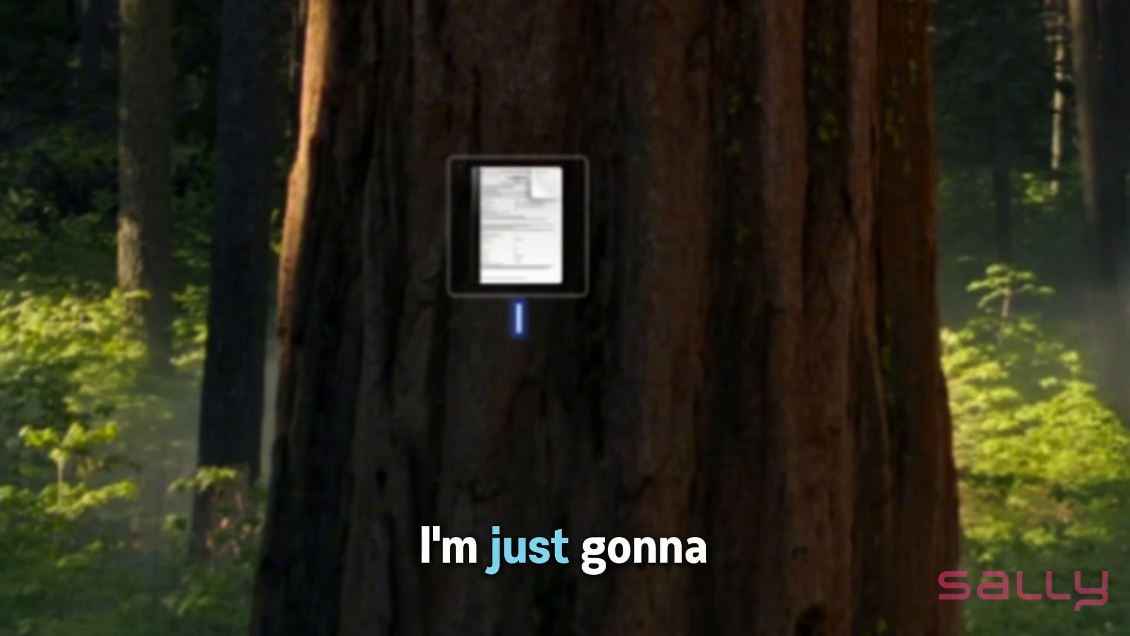
{"action": "type", "text": "sall"}
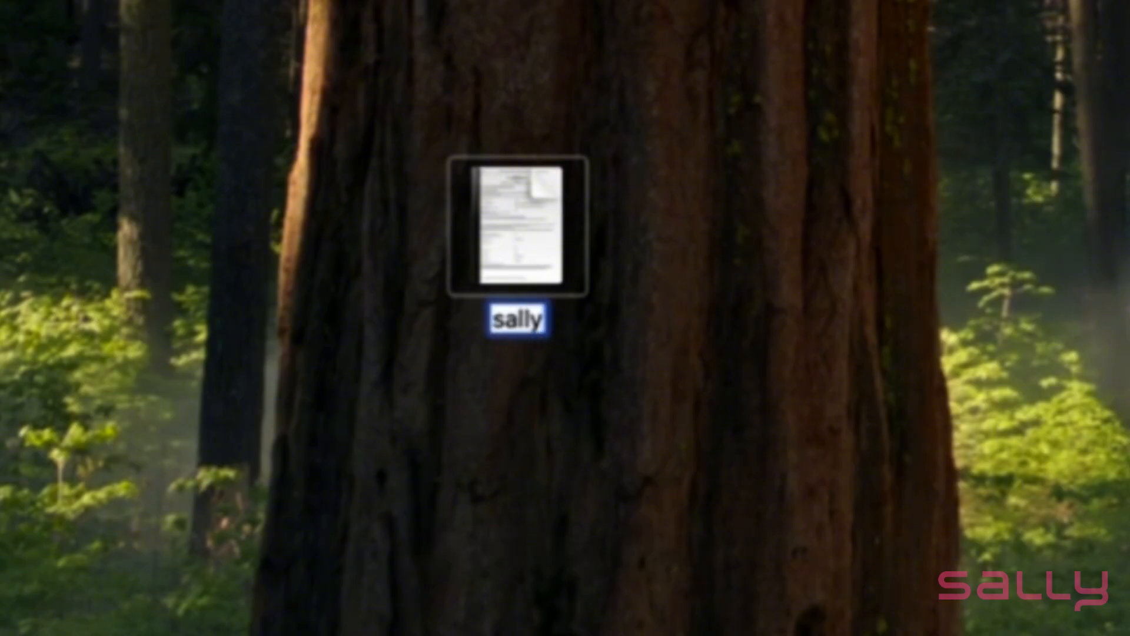
{"action": "type", "text": "yform"}
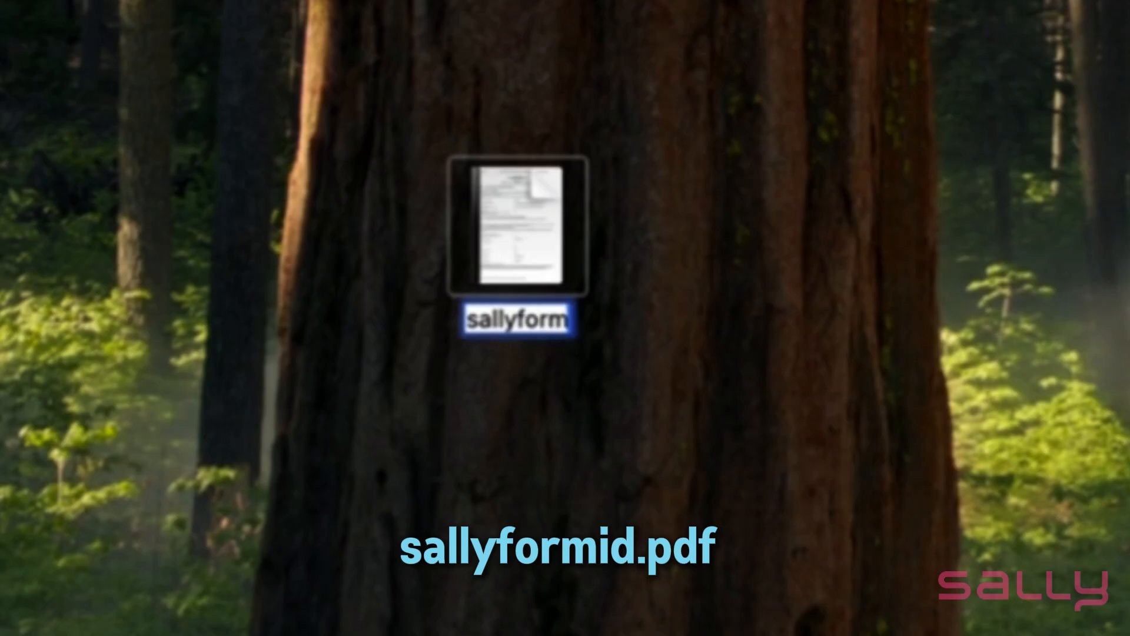
{"action": "type", "text": "id"}
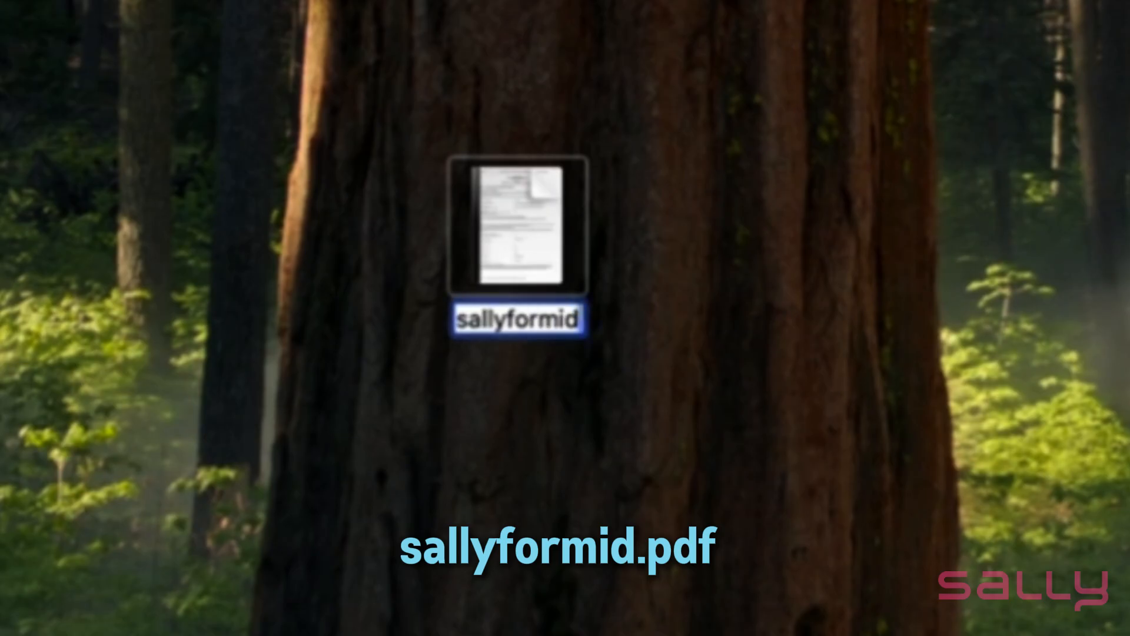
{"action": "type", "text": ".pdf"}
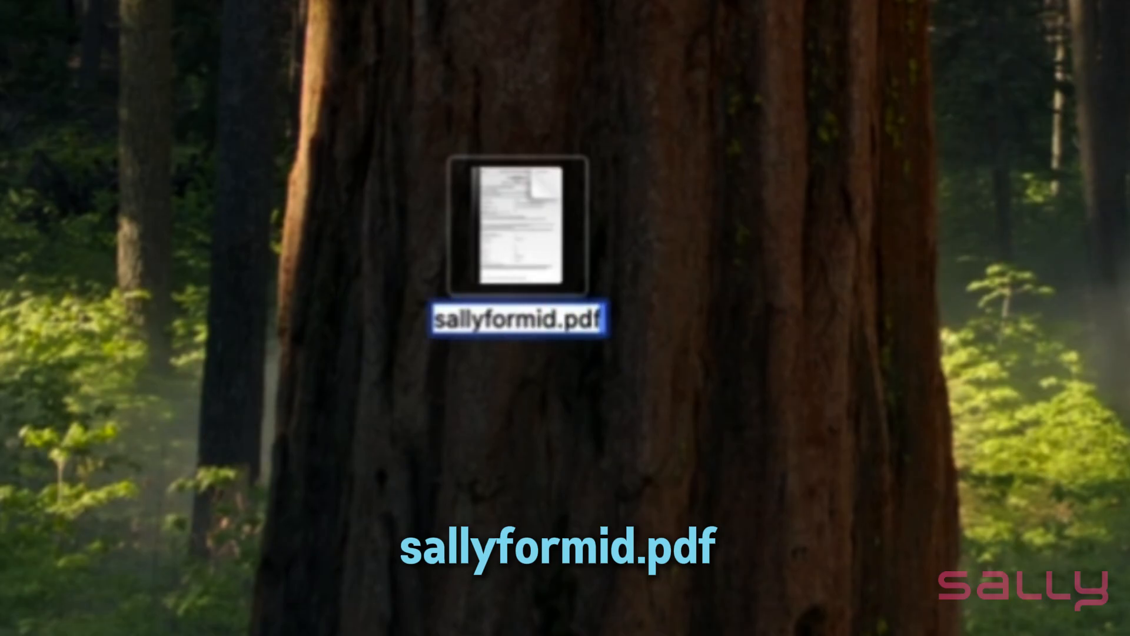
{"action": "key", "text": "Return"}
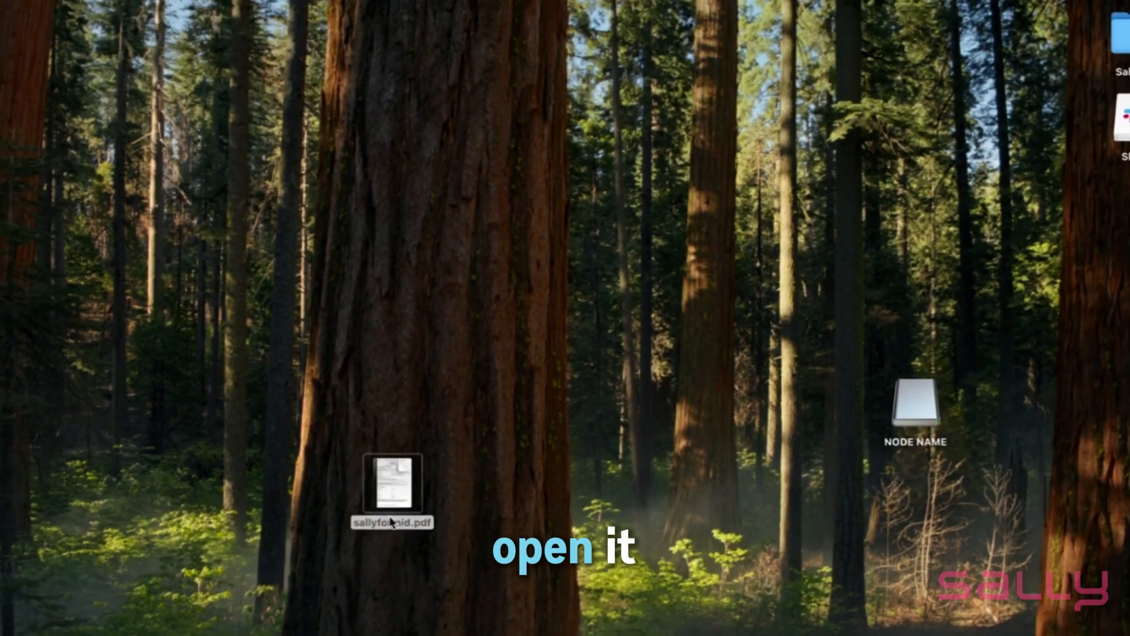
Export sallyformid to the desktop in PDF format with no Quartz filter, replacing the existing file, and close the document
{"action": "double_click", "coordinate": [426, 450]}
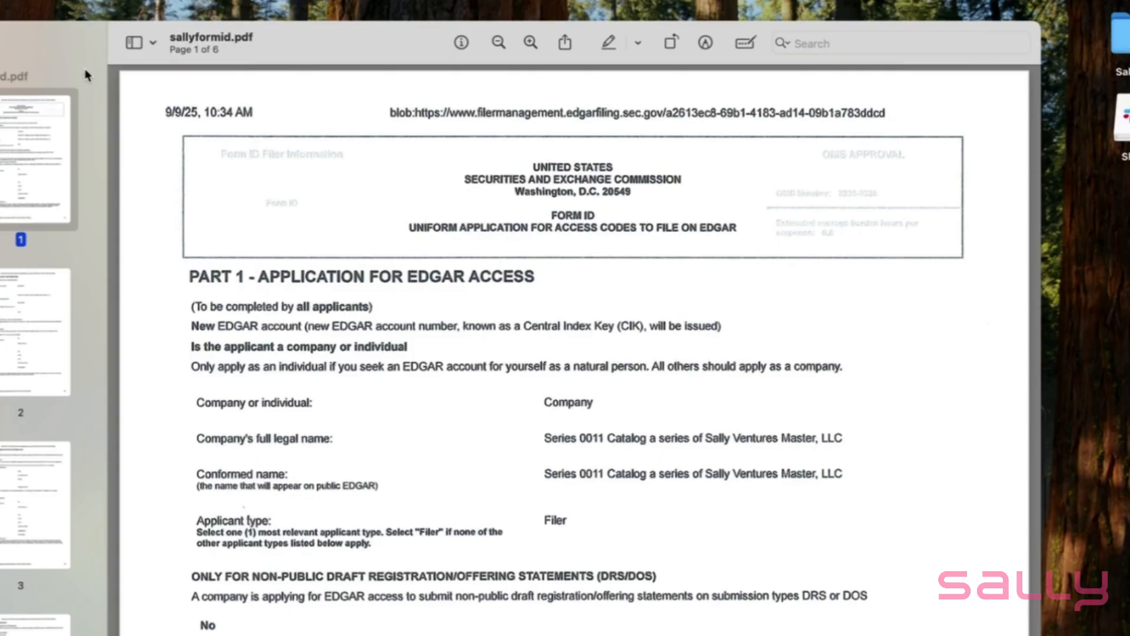
{"action": "left_click", "coordinate": [21, 0]}
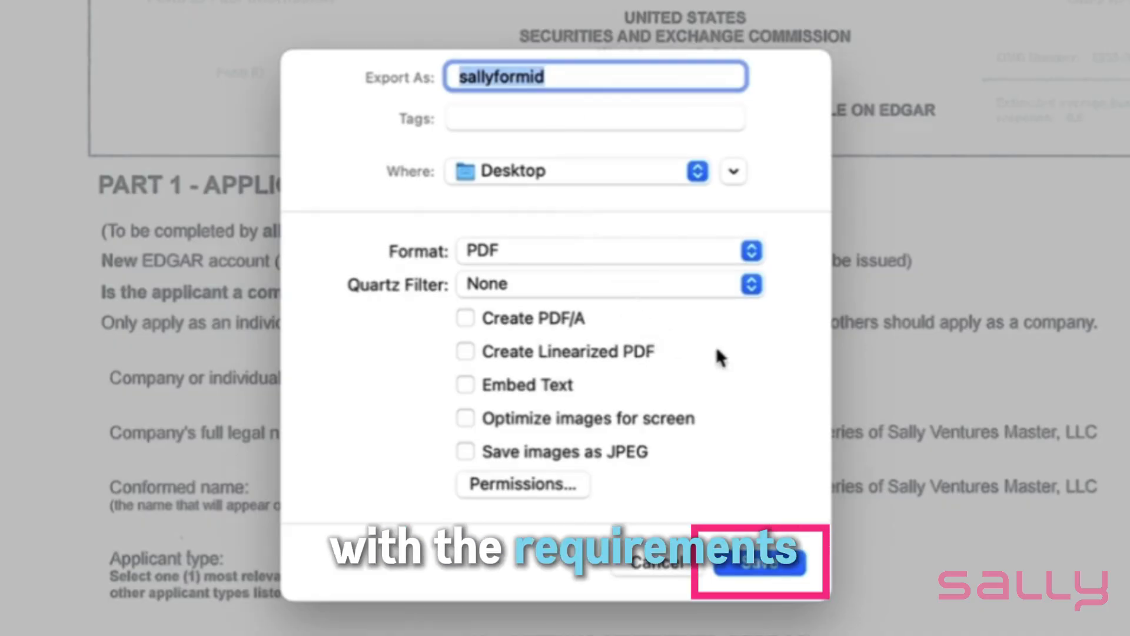
{"action": "left_click", "coordinate": [773, 566]}
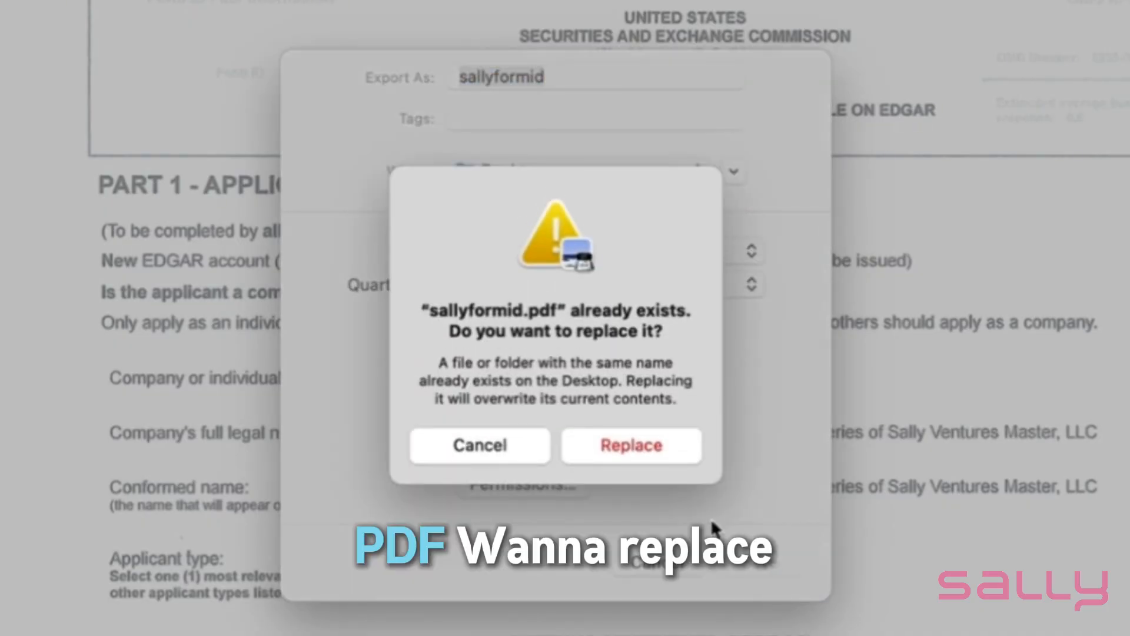
{"action": "left_click", "coordinate": [620, 451]}
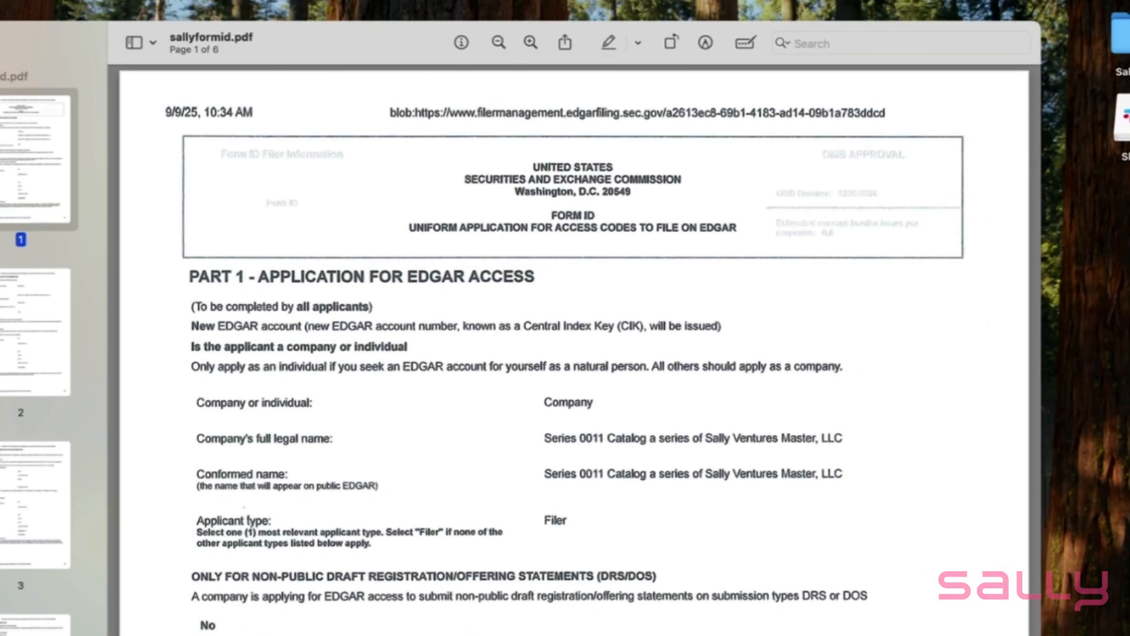
{"action": "key", "text": "super+w"}
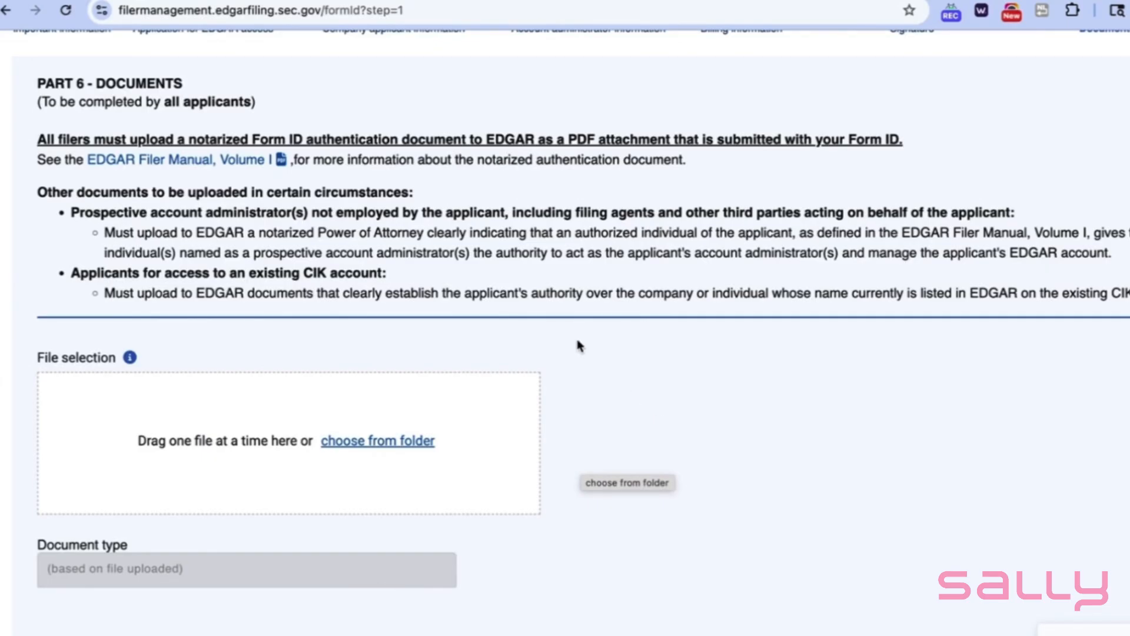
Attach sallyformid.pdf from the desktop to Part 6 of the EDGAR application, then validate and add it to the document list
{"action": "left_click", "coordinate": [374, 442]}
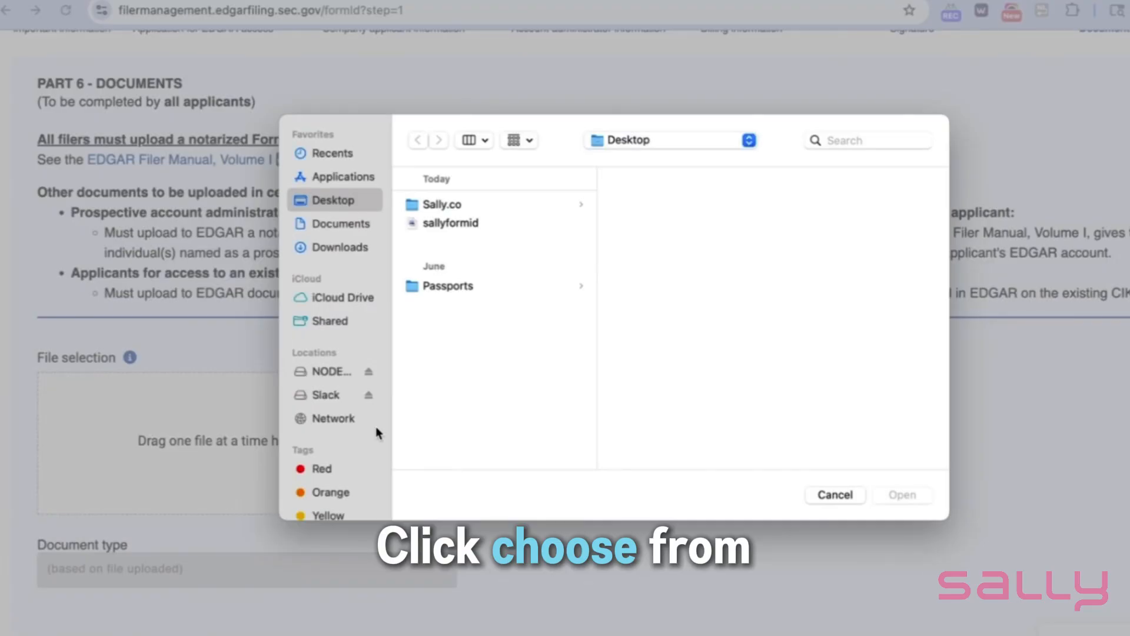
{"action": "left_click", "coordinate": [450, 224]}
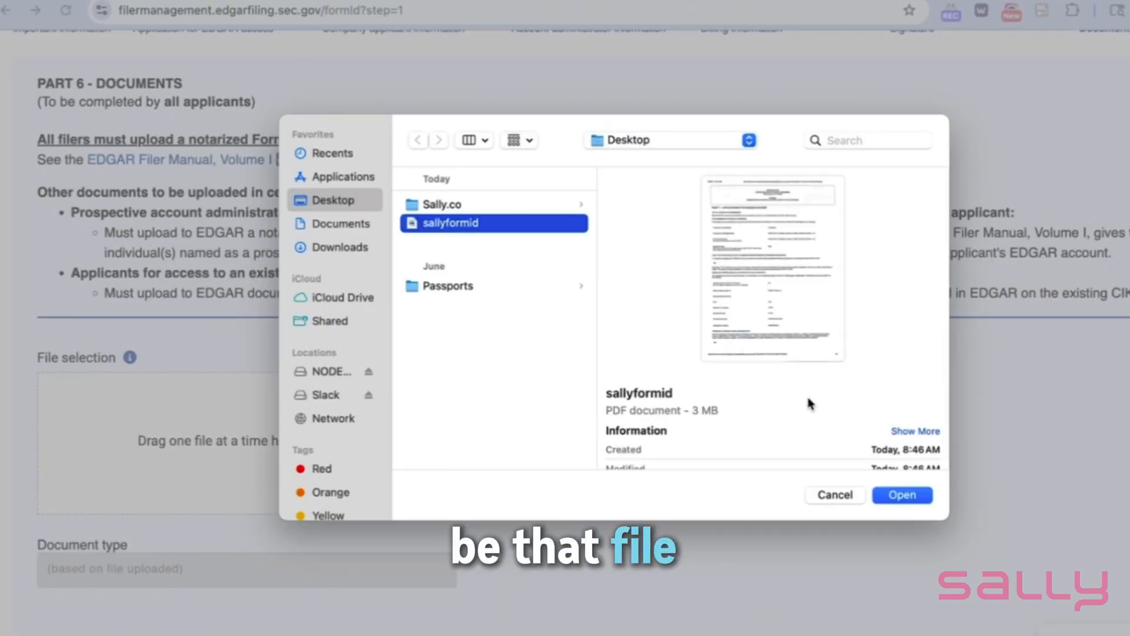
{"action": "left_click", "coordinate": [918, 499]}
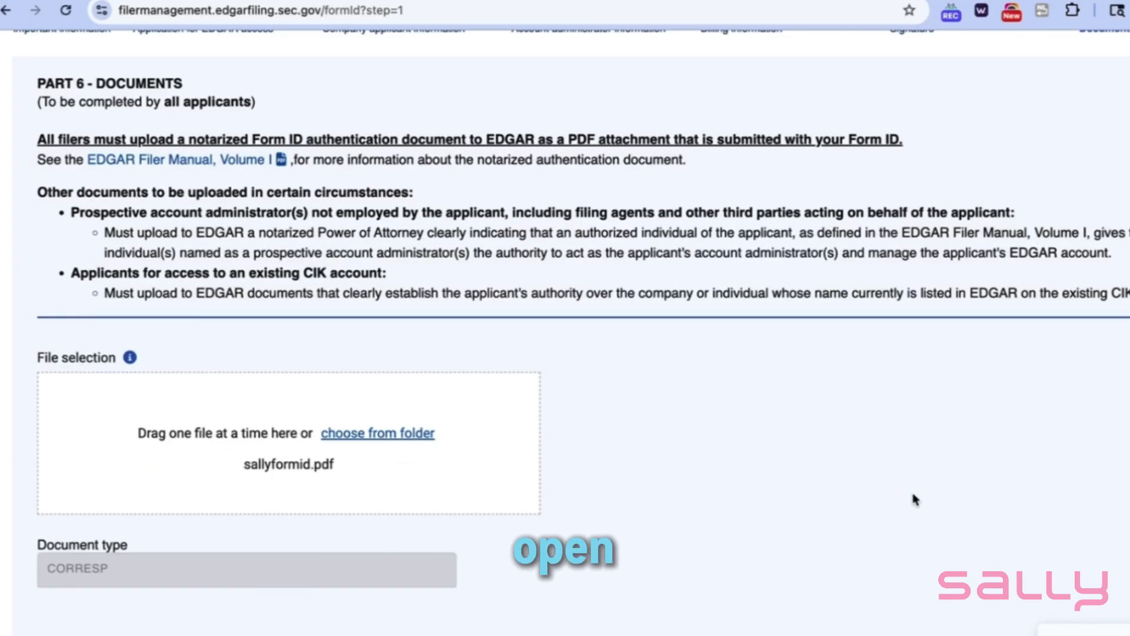
{"action": "scroll", "coordinate": [749, 477], "scroll_direction": "down", "scroll_amount": 3}
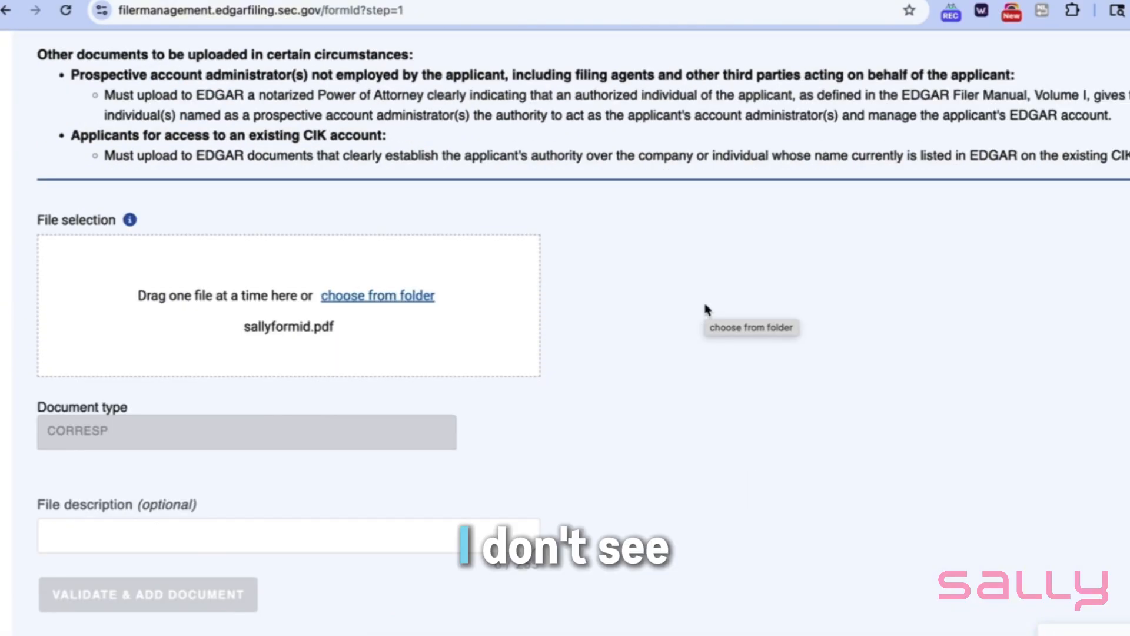
{"action": "scroll", "coordinate": [596, 299], "scroll_direction": "down", "scroll_amount": 3}
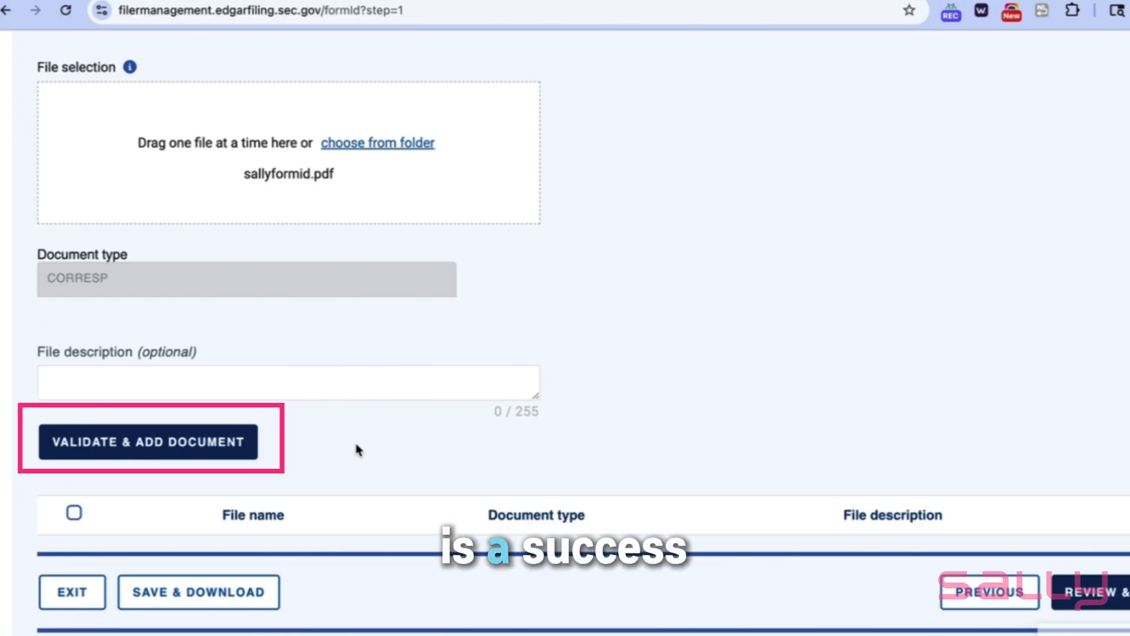
{"action": "left_click", "coordinate": [203, 443]}
{"action": "scroll", "coordinate": [764, 416], "scroll_direction": "down", "scroll_amount": 2}
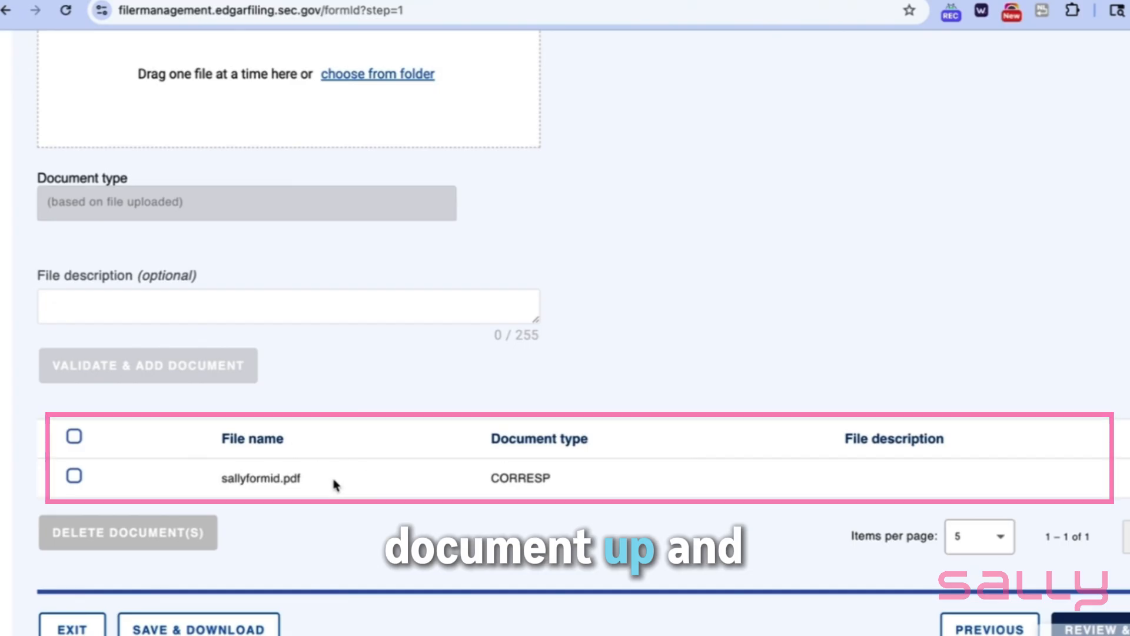
Check the Part 6 document list and proceed to the final review of the Form ID application
{"action": "scroll", "coordinate": [405, 545], "scroll_direction": "down", "scroll_amount": 1}
{"action": "scroll", "coordinate": [405, 545], "scroll_direction": "up", "scroll_amount": 4}
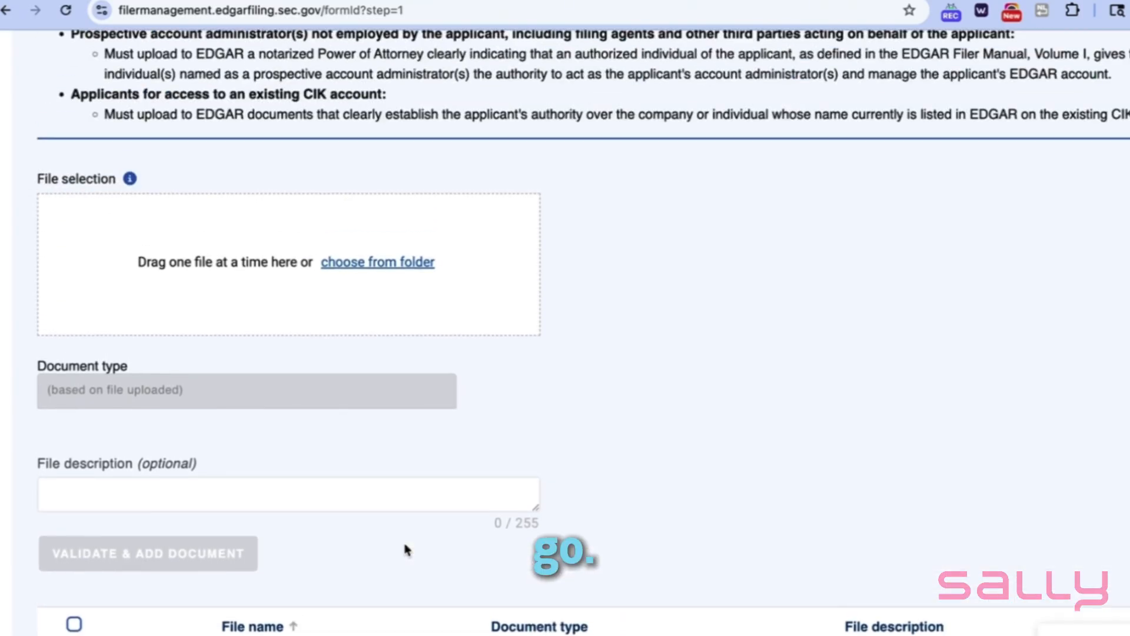
{"action": "scroll", "coordinate": [404, 545], "scroll_direction": "down", "scroll_amount": 5}
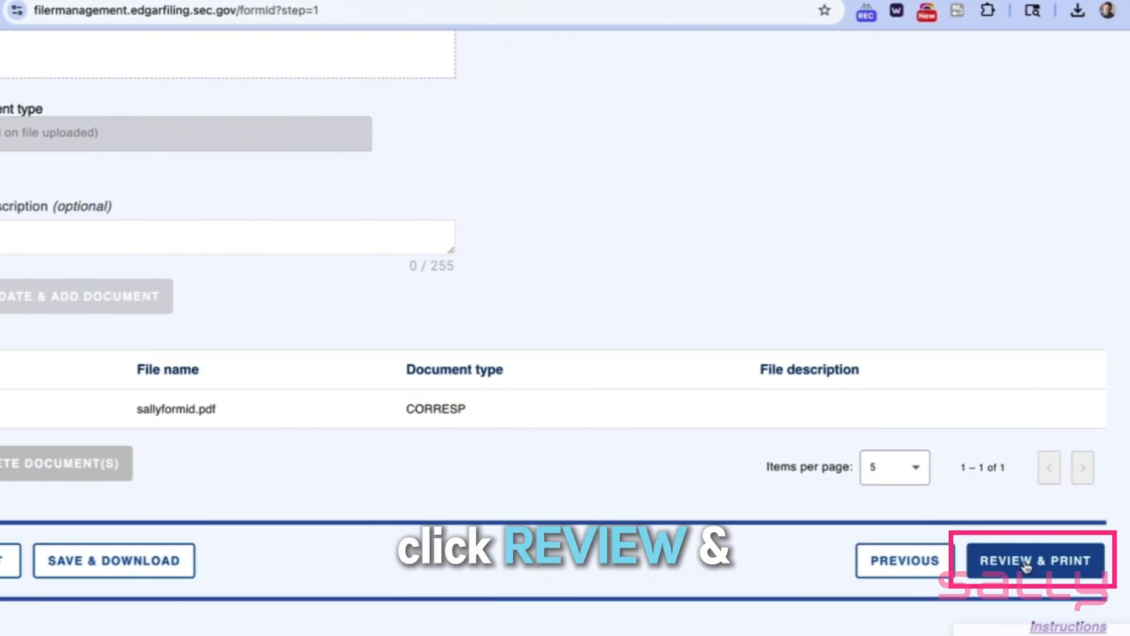
{"action": "left_click", "coordinate": [1025, 563]}
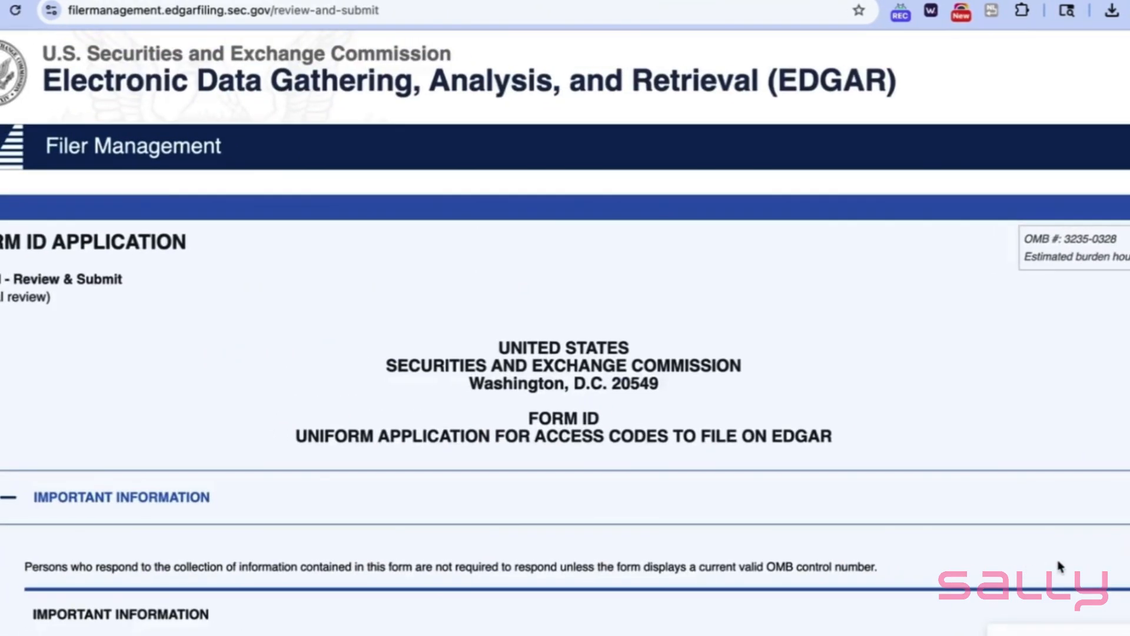
Review the completed application from the important information and Part 1 through the notarized authentication section and submission instructions
{"action": "scroll", "coordinate": [739, 549], "scroll_direction": "down", "scroll_amount": 9}
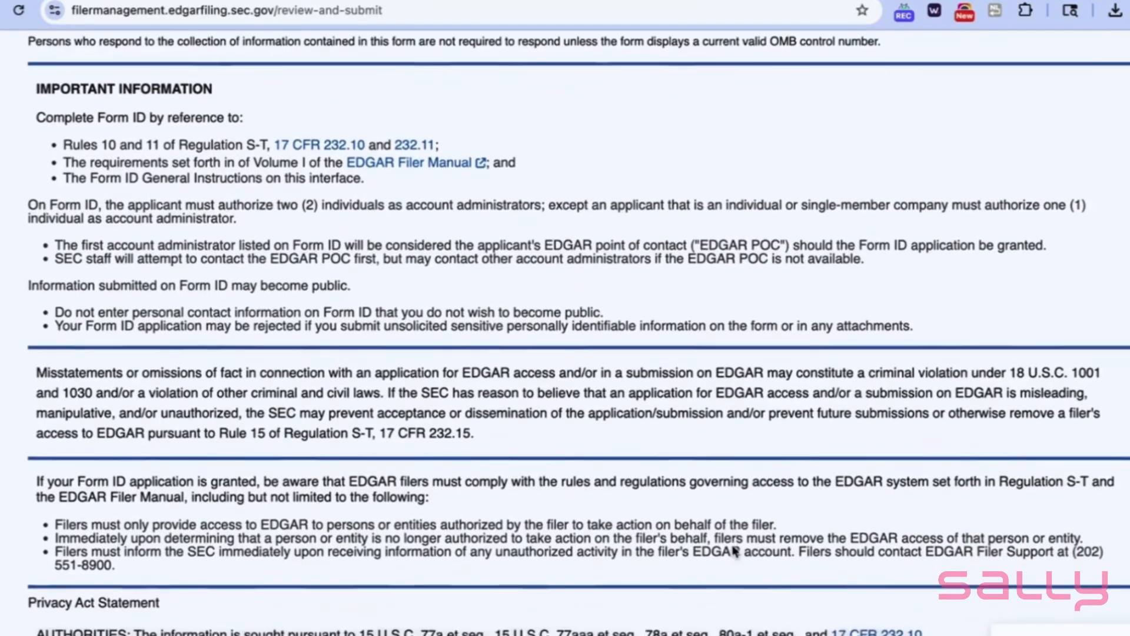
{"action": "scroll", "coordinate": [734, 550], "scroll_direction": "down", "scroll_amount": 9}
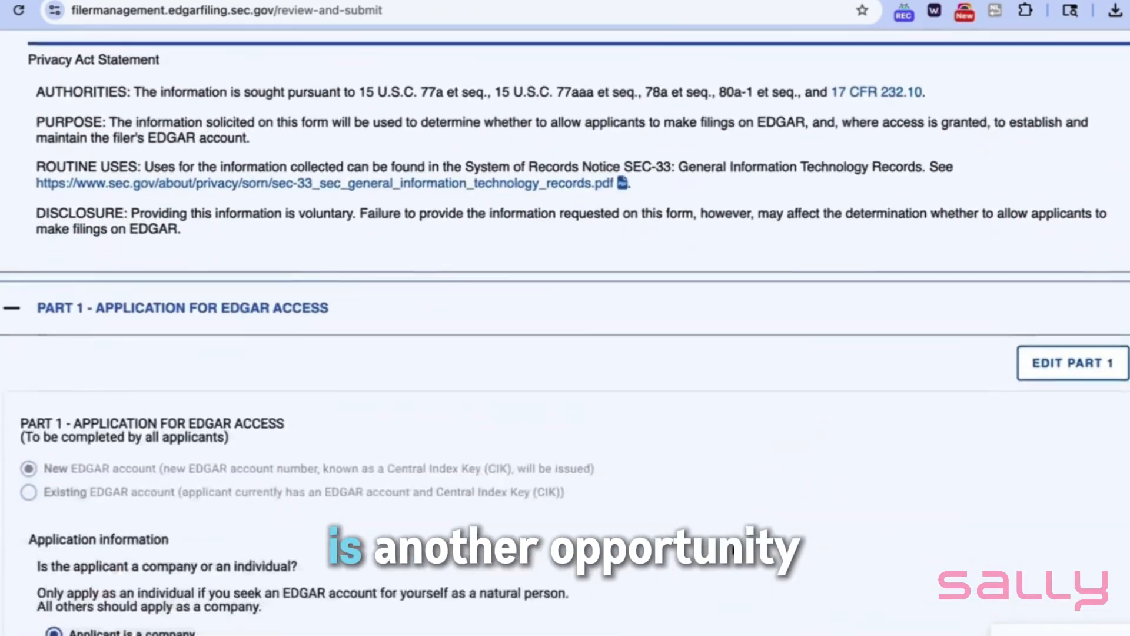
{"action": "scroll", "coordinate": [734, 551], "scroll_direction": "down", "scroll_amount": 3}
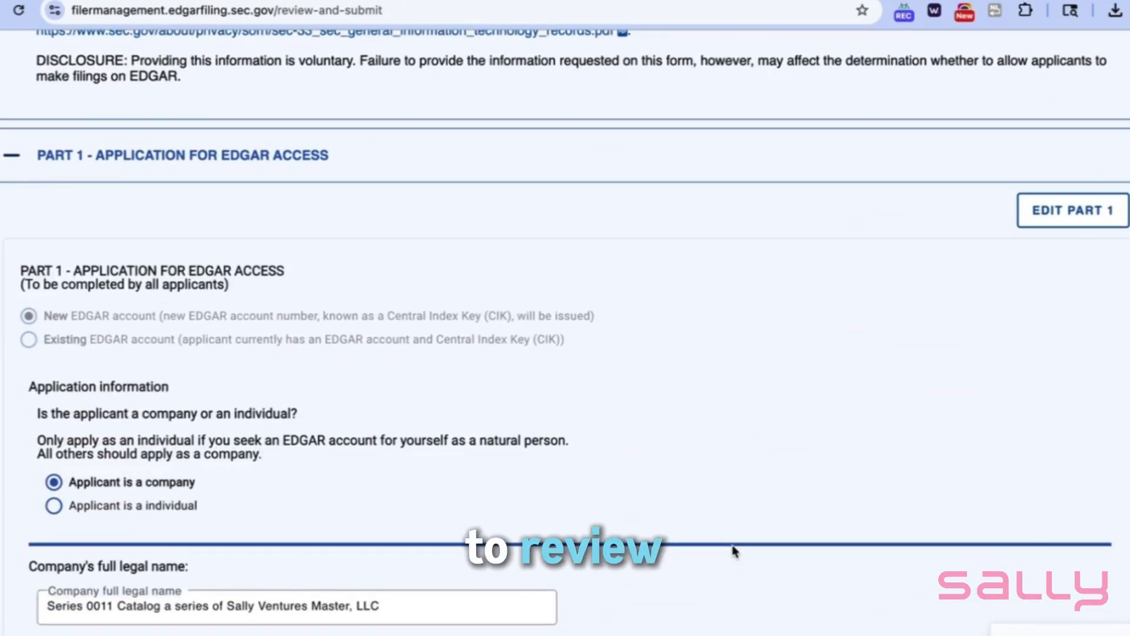
{"action": "scroll", "coordinate": [735, 550], "scroll_direction": "down", "scroll_amount": 1}
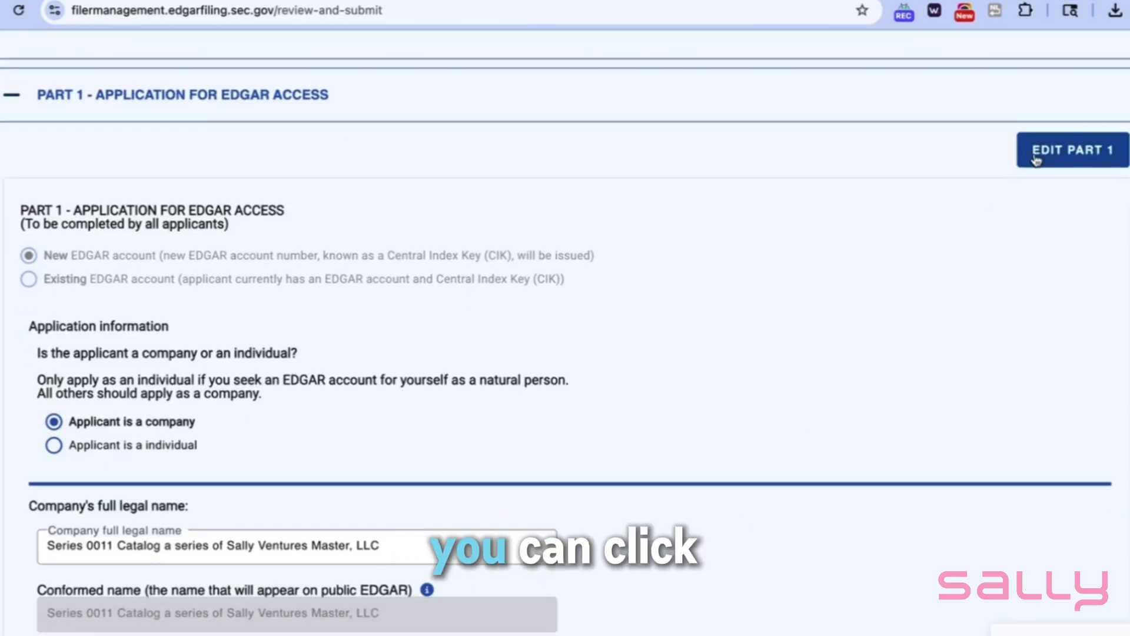
{"action": "scroll", "coordinate": [789, 408], "scroll_direction": "down", "scroll_amount": 14}
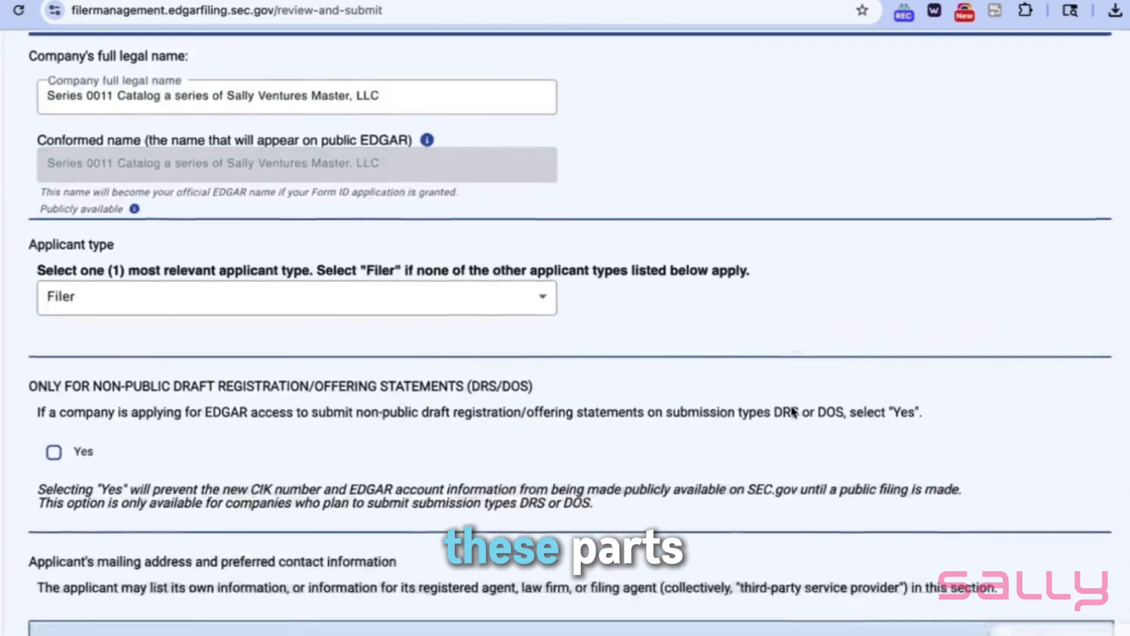
{"action": "scroll", "coordinate": [792, 412], "scroll_direction": "down", "scroll_amount": 20}
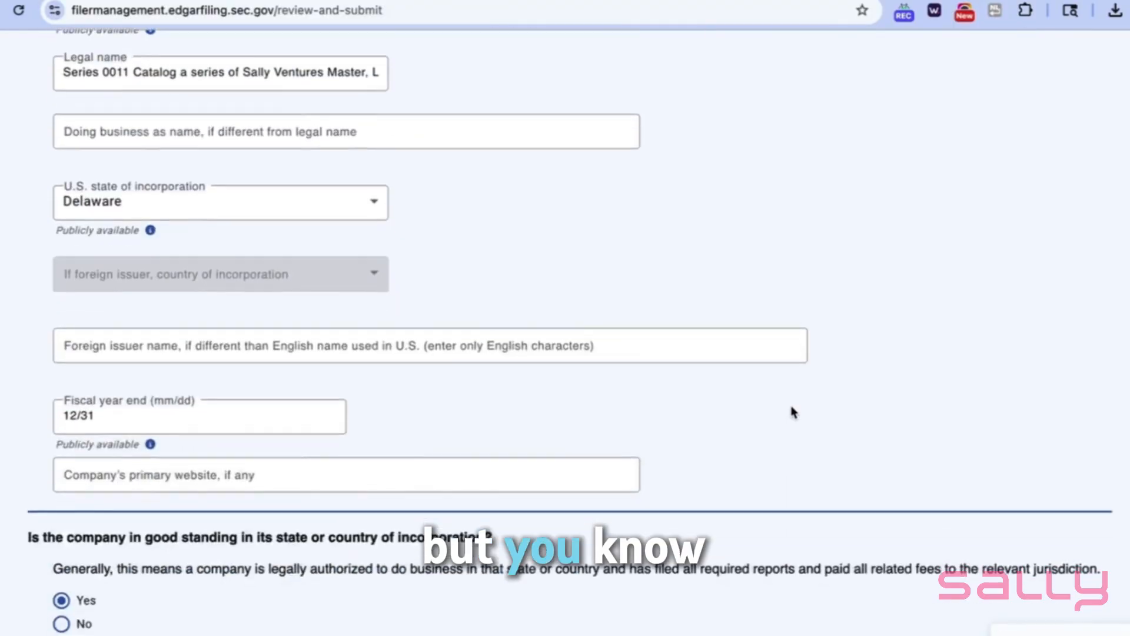
{"action": "scroll", "coordinate": [791, 411], "scroll_direction": "down", "scroll_amount": 20}
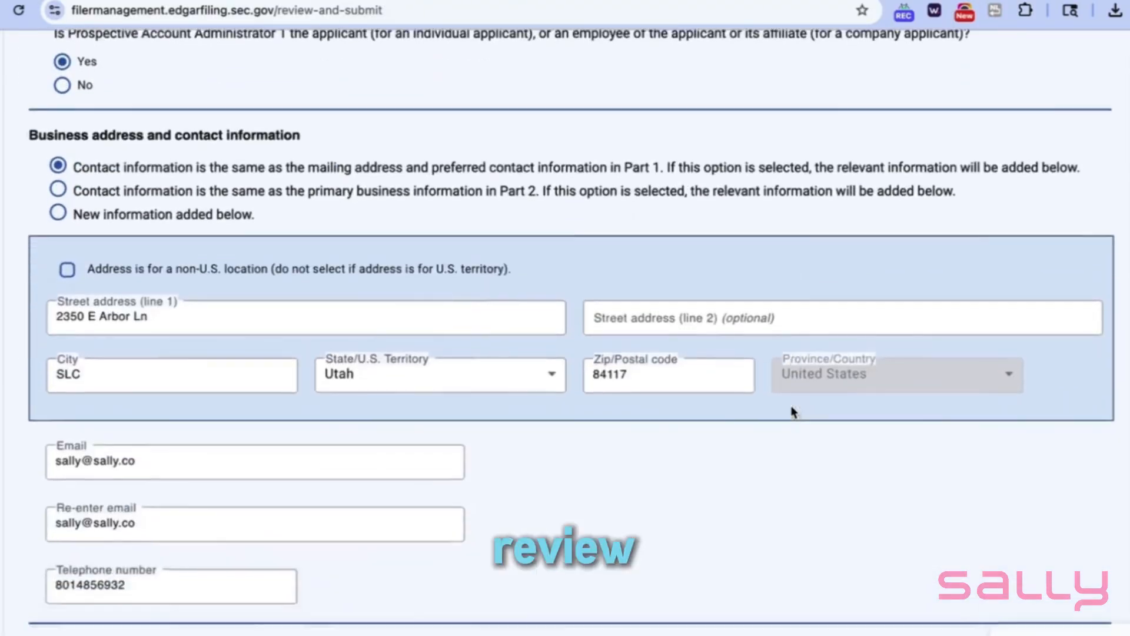
{"action": "scroll", "coordinate": [792, 411], "scroll_direction": "down", "scroll_amount": 20}
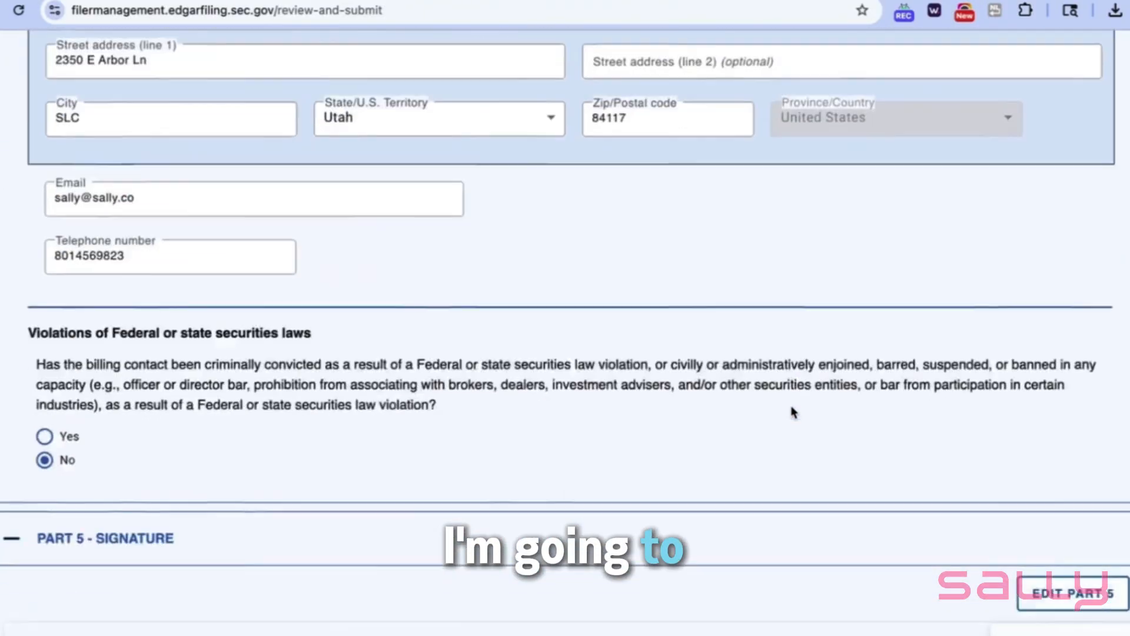
{"action": "scroll", "coordinate": [792, 412], "scroll_direction": "down", "scroll_amount": 20}
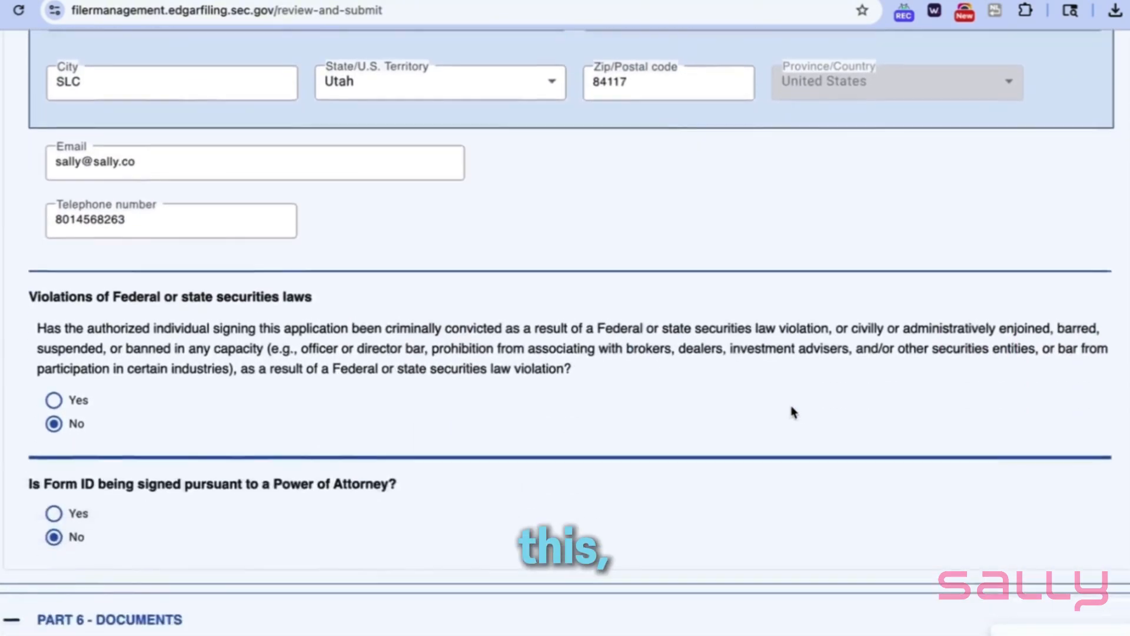
{"action": "scroll", "coordinate": [793, 411], "scroll_direction": "down", "scroll_amount": 1}
{"action": "scroll", "coordinate": [793, 413], "scroll_direction": "down", "scroll_amount": 11}
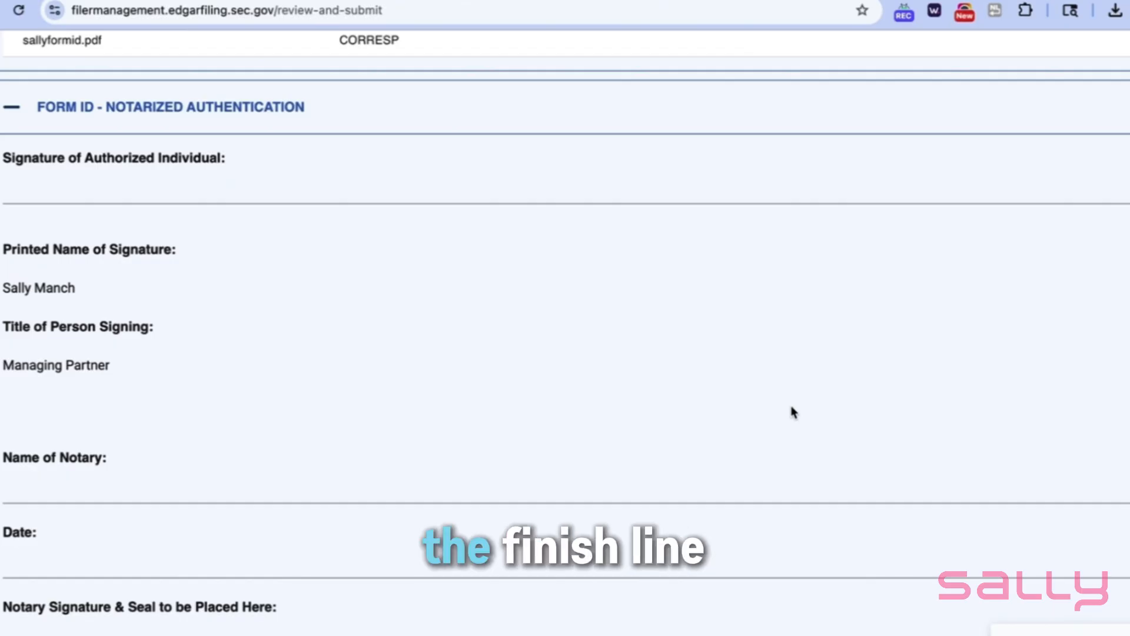
{"action": "scroll", "coordinate": [793, 413], "scroll_direction": "down", "scroll_amount": 16}
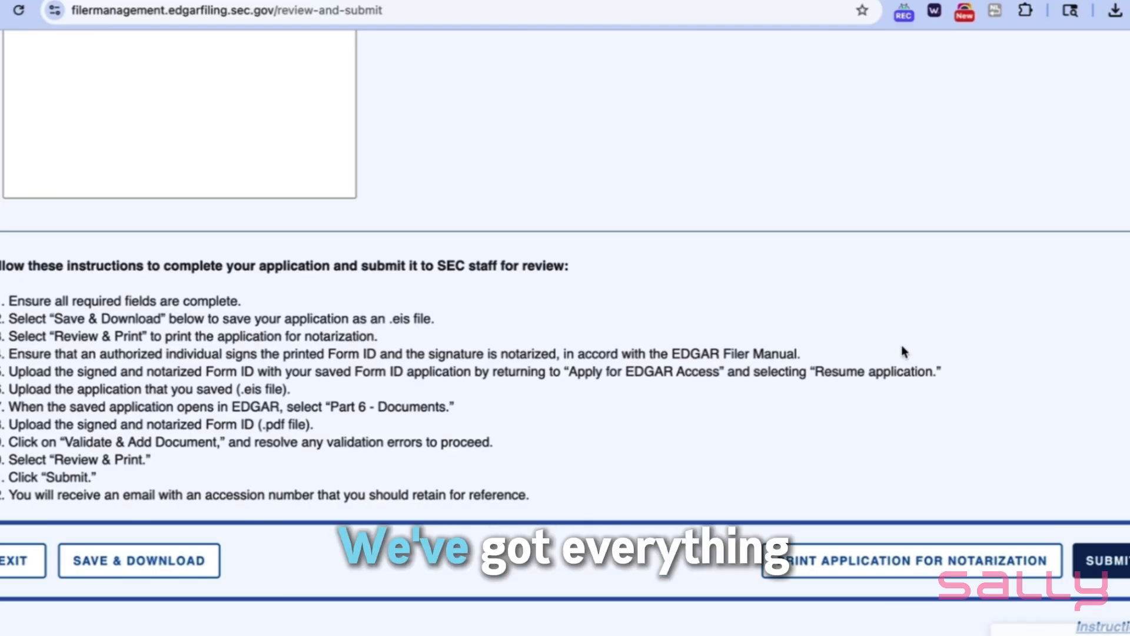
Check that sallyformid.pdf is listed under Part 6 - Documents and submit the Form ID application to EDGAR
{"action": "scroll", "coordinate": [903, 352], "scroll_direction": "up", "scroll_amount": 20}
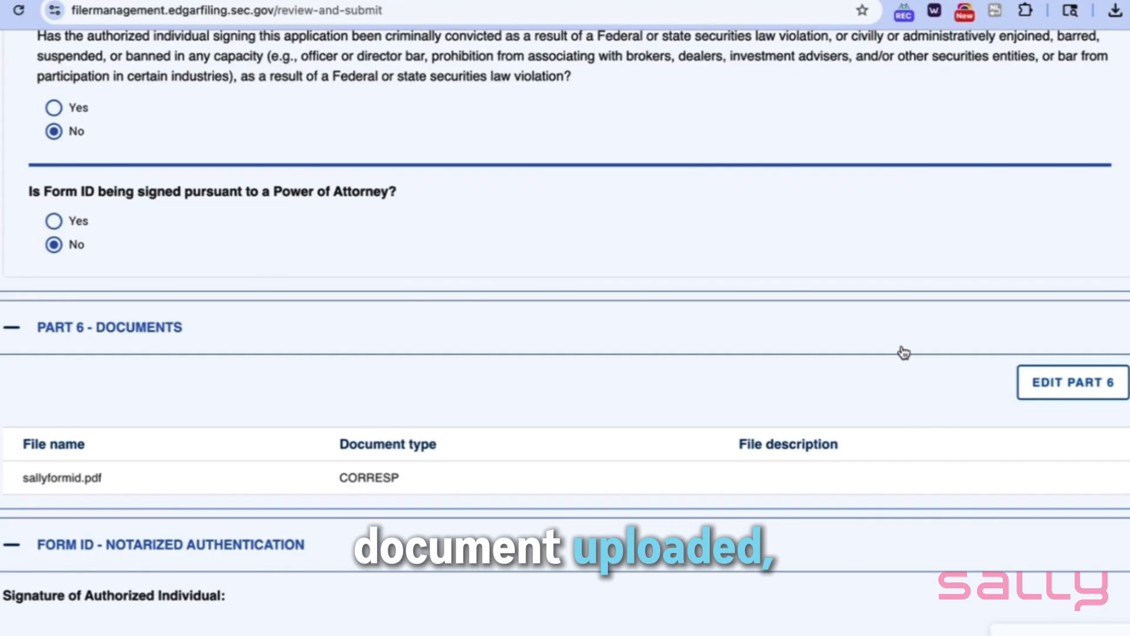
{"action": "scroll", "coordinate": [903, 352], "scroll_direction": "down", "scroll_amount": 20}
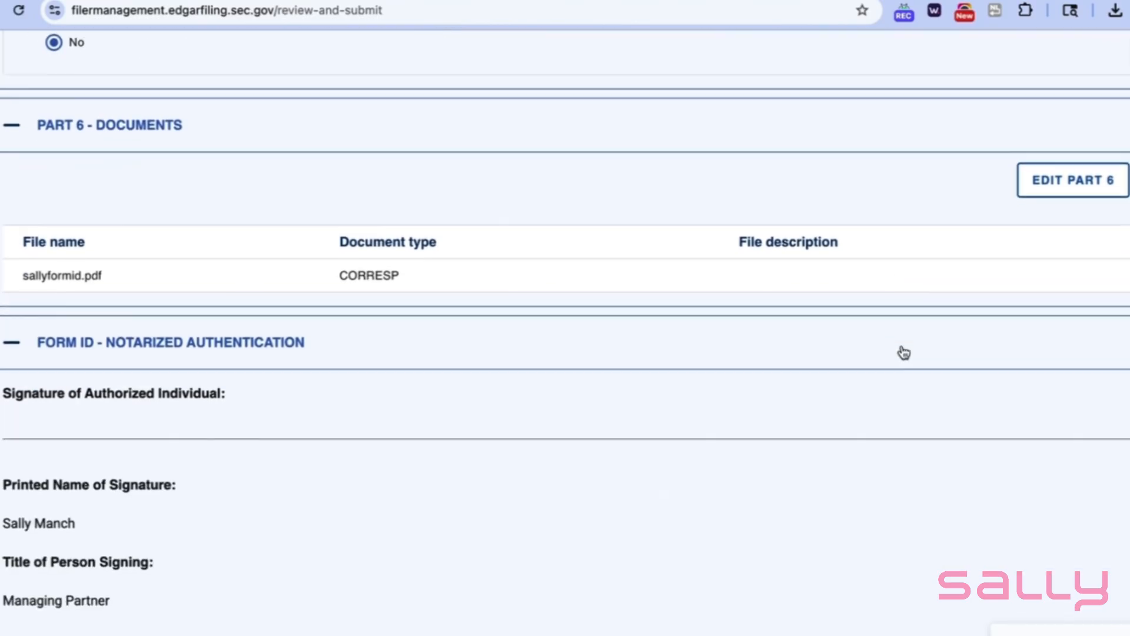
{"action": "scroll", "coordinate": [903, 352], "scroll_direction": "down", "scroll_amount": 5}
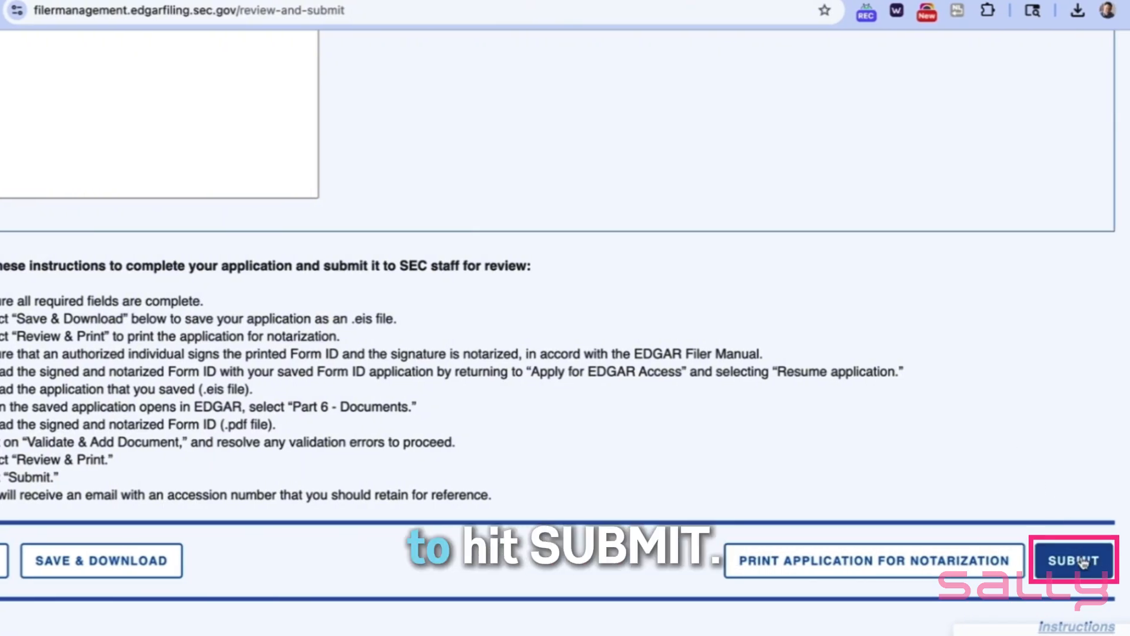
{"action": "left_click", "coordinate": [1080, 562]}
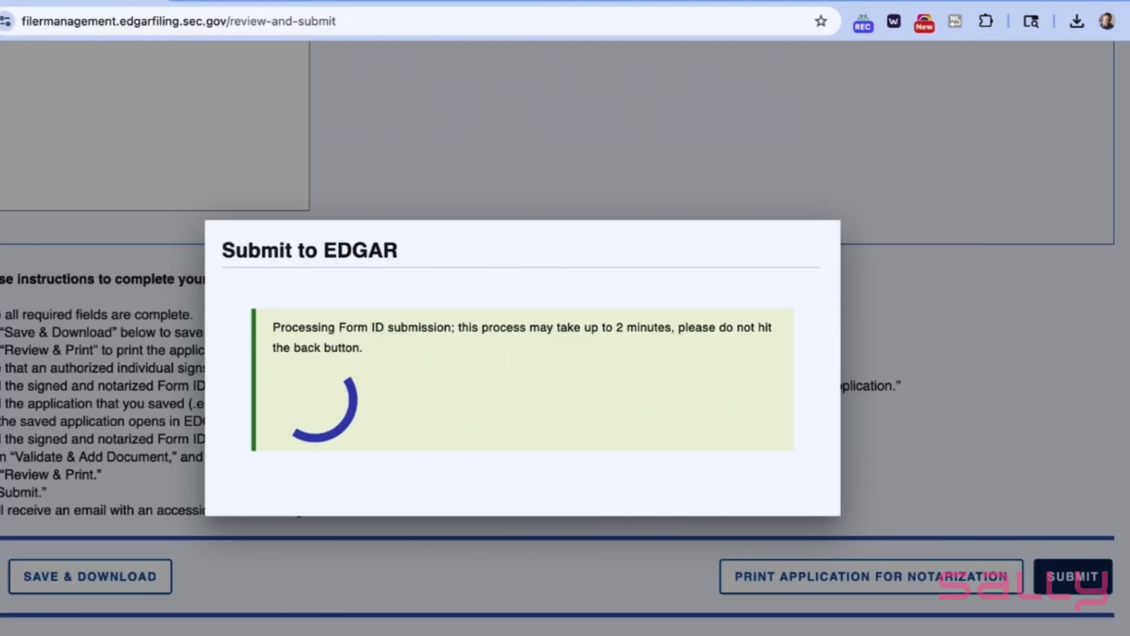